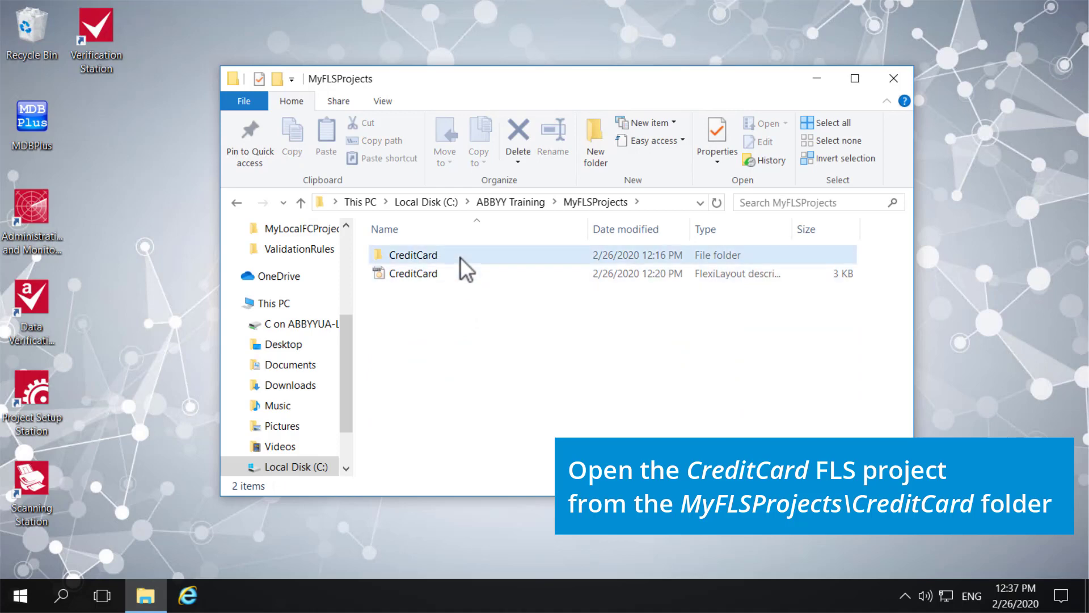
Step: Open the CreditCard FlexiLayout Studio project from the MyFLSProjects\CreditCard folder and expand its Blocks node
{"action": "double_click", "coordinate": [460, 257]}
{"action": "double_click", "coordinate": [423, 291]}
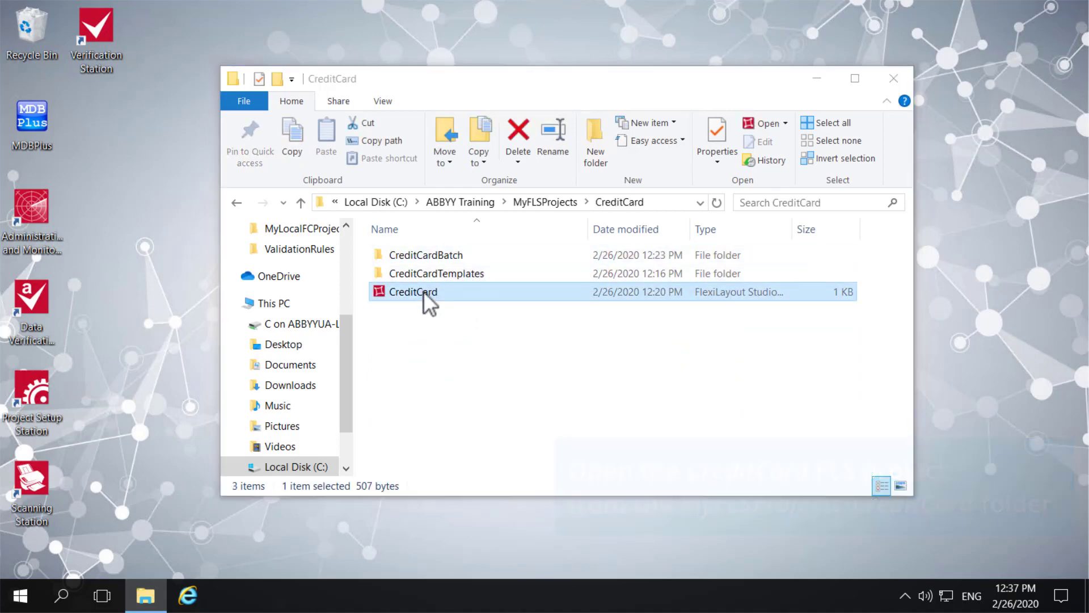
{"action": "left_click", "coordinate": [23, 298]}
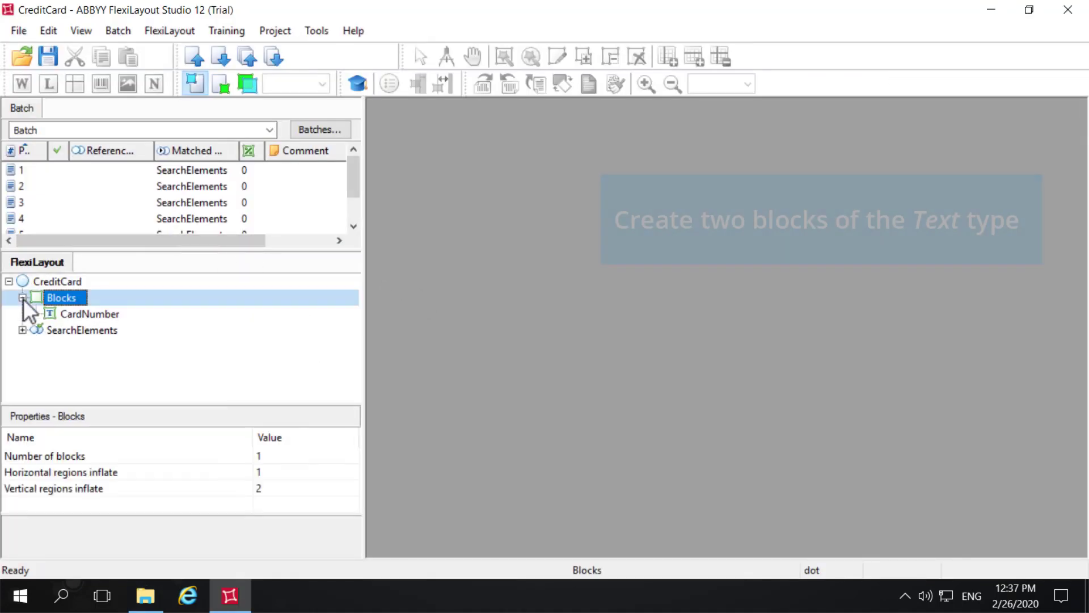
Step: Add a Text block named CardholderName under Blocks
{"action": "right_click", "coordinate": [72, 298]}
{"action": "mouse_move", "coordinate": [116, 307]}
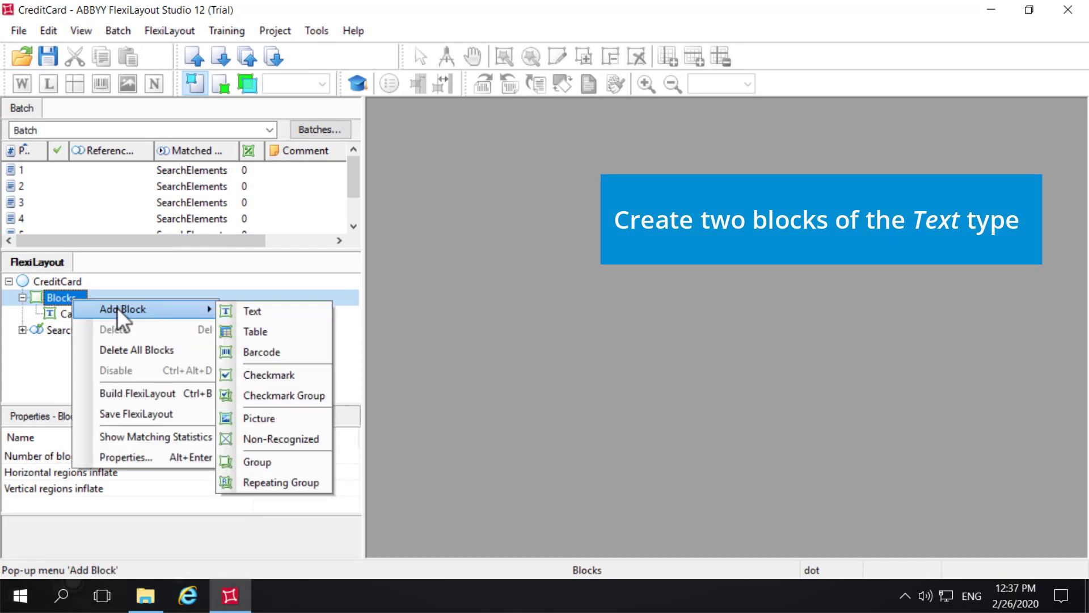
{"action": "left_click", "coordinate": [278, 314]}
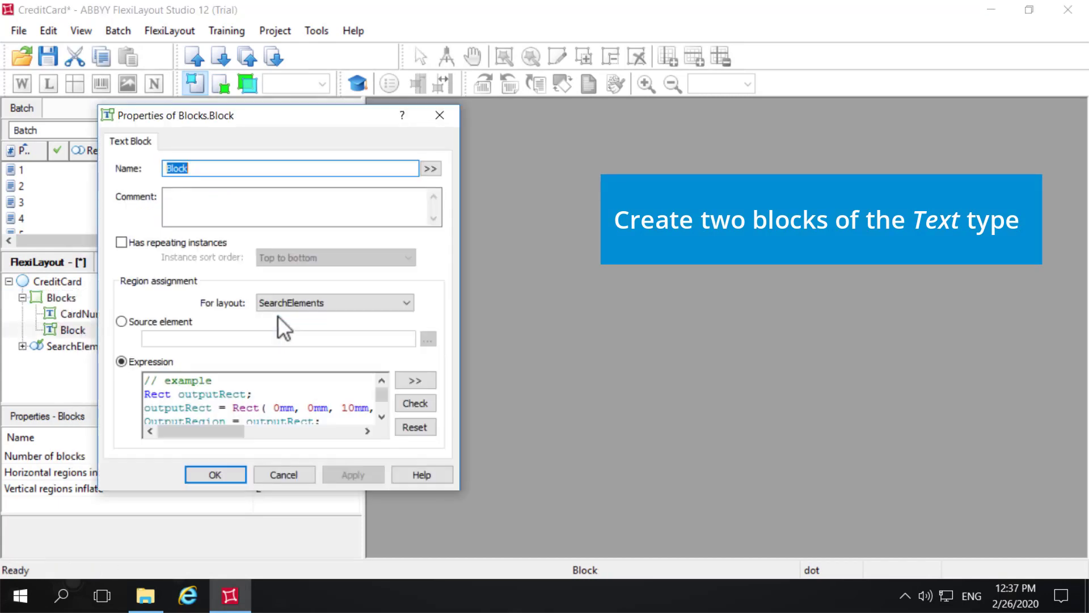
{"action": "left_click", "coordinate": [201, 166]}
{"action": "key", "text": "BackSpace"}
{"action": "key", "text": "BackSpace"}
{"action": "key", "text": "BackSpace"}
{"action": "key", "text": "BackSpace"}
{"action": "key", "text": "BackSpace"}
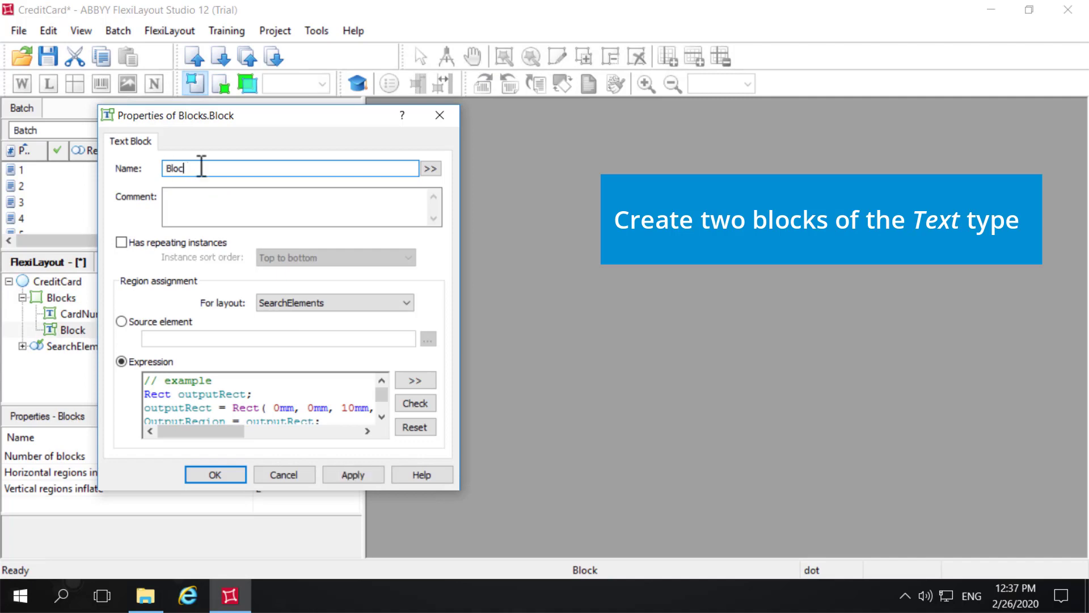
{"action": "type", "text": "CardholderName"}
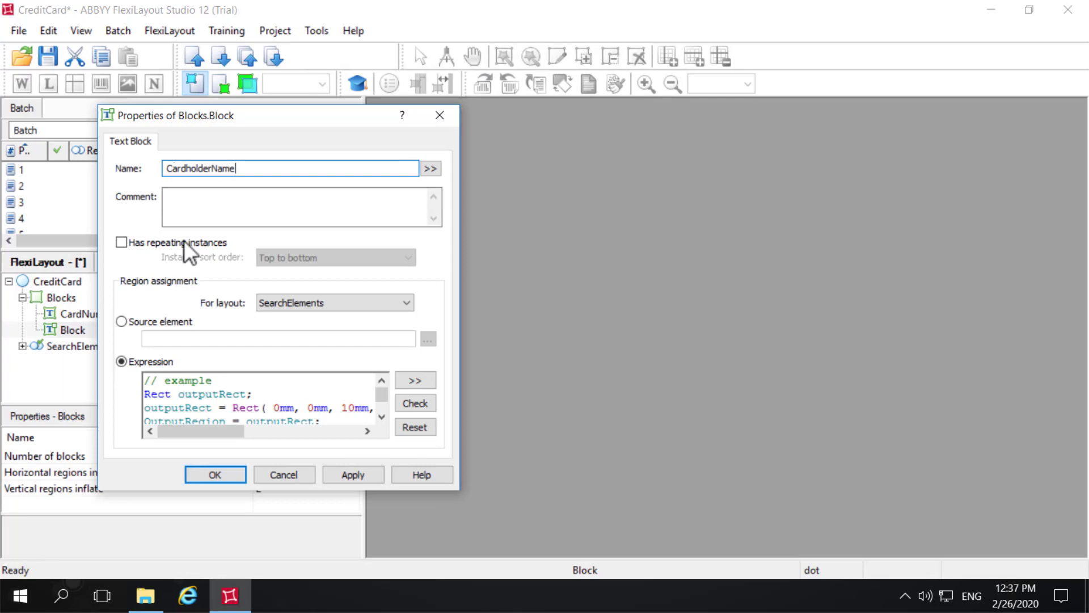
{"action": "left_click", "coordinate": [332, 474]}
{"action": "left_click", "coordinate": [231, 476]}
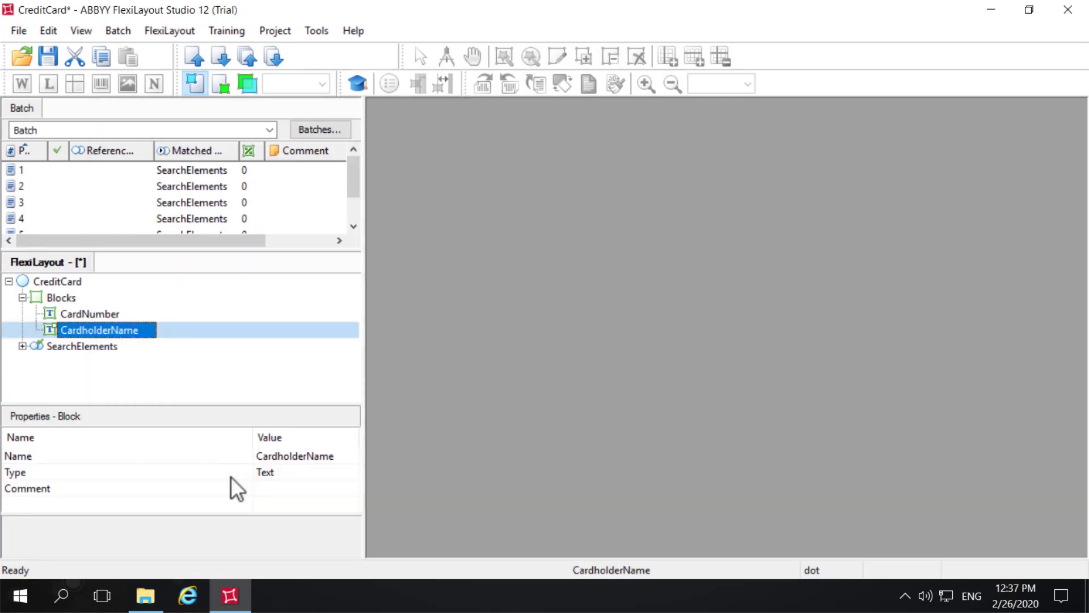
Step: Add a Text block named CardholderAddress under Blocks
{"action": "right_click", "coordinate": [58, 298]}
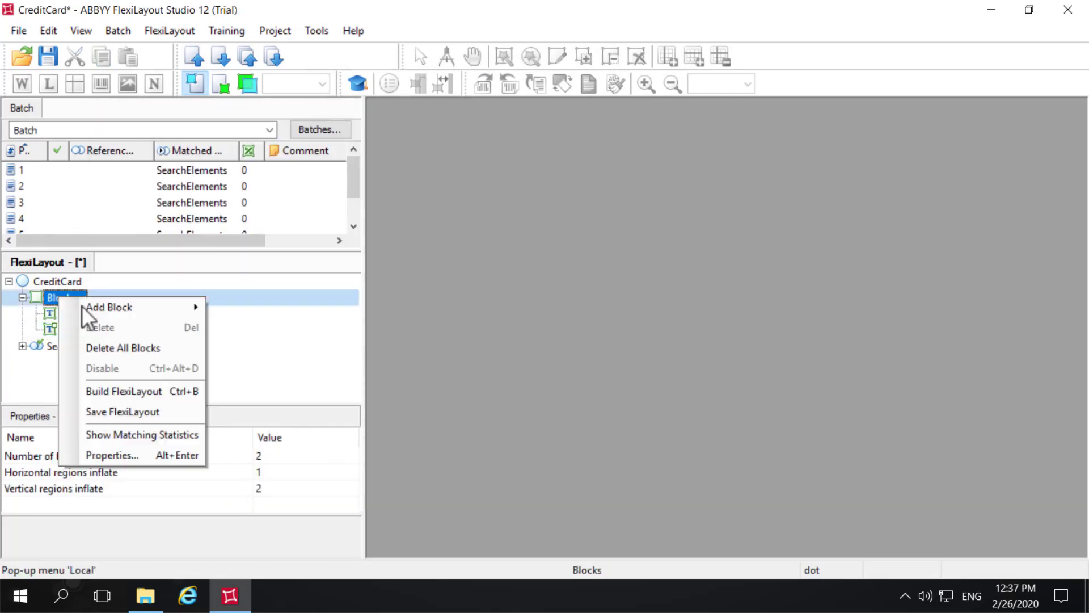
{"action": "mouse_move", "coordinate": [90, 308]}
{"action": "left_click", "coordinate": [249, 309]}
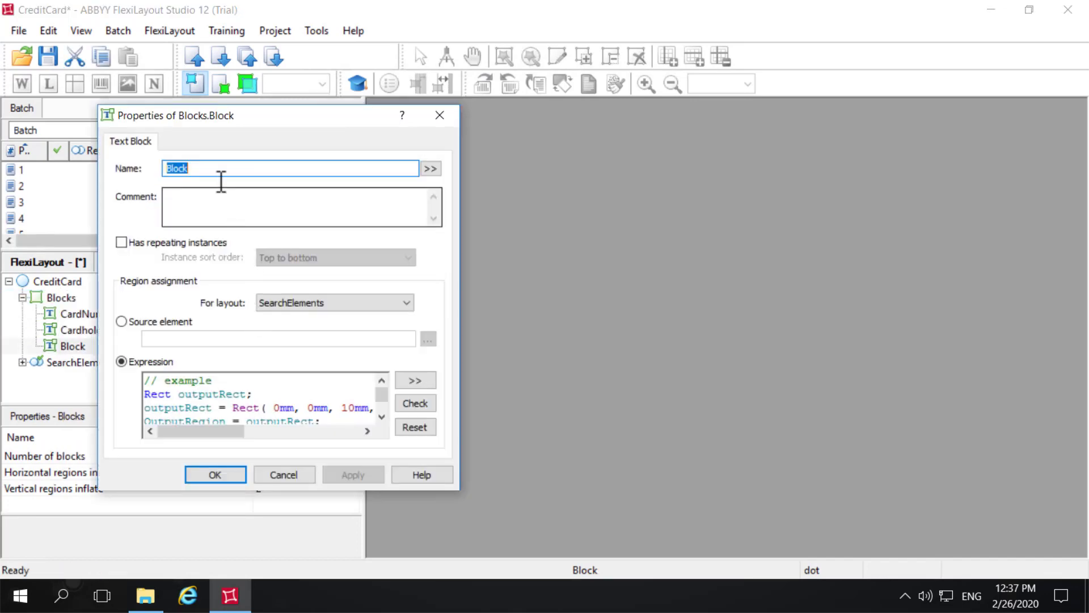
{"action": "key", "text": "BackSpace"}
{"action": "type", "text": "Ca"}
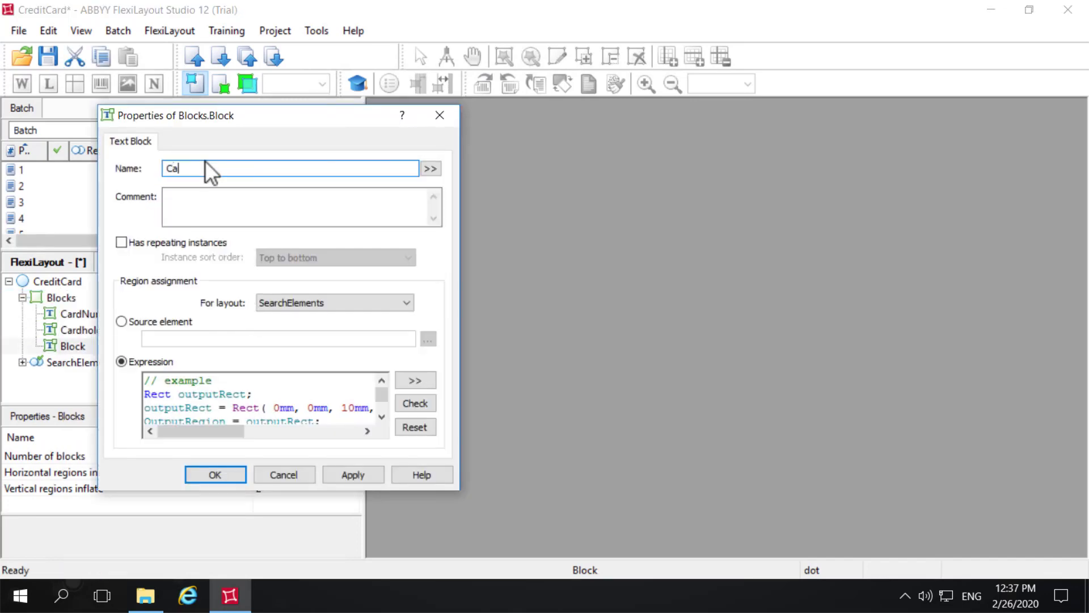
{"action": "type", "text": "rdholder Address"}
{"action": "left_click", "coordinate": [352, 476]}
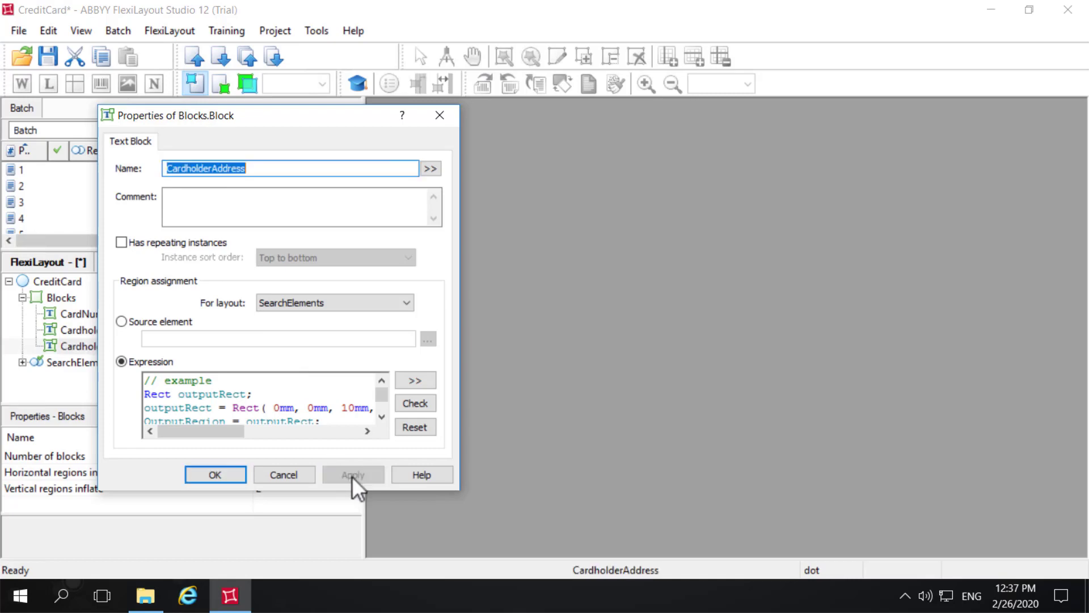
{"action": "left_click", "coordinate": [216, 473]}
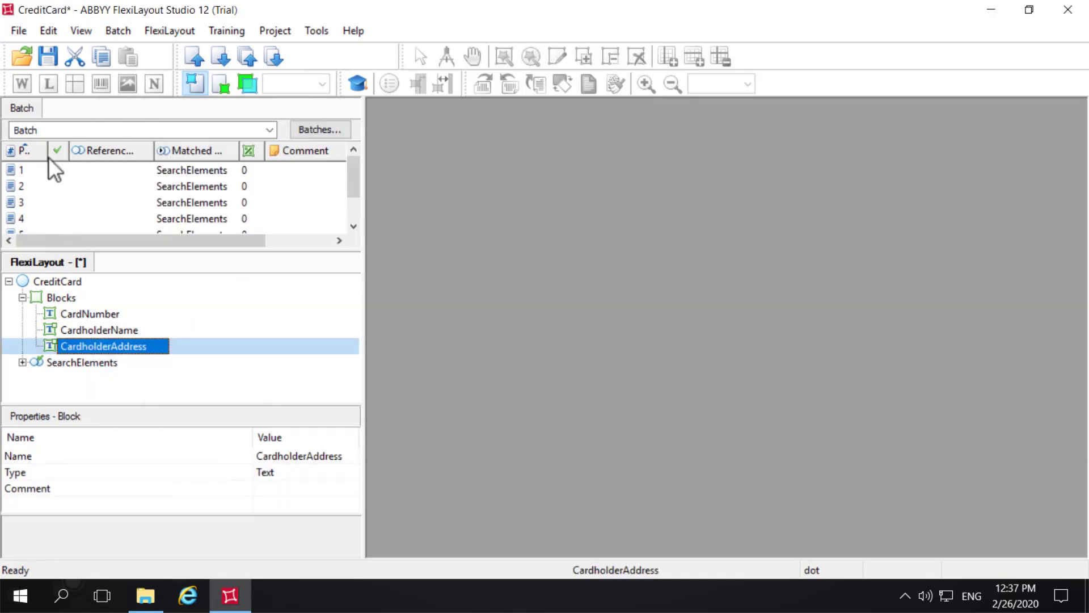
Step: Open page 1 of the batch and add a Labeled Field element named CardholderName to SearchElements
{"action": "double_click", "coordinate": [45, 172]}
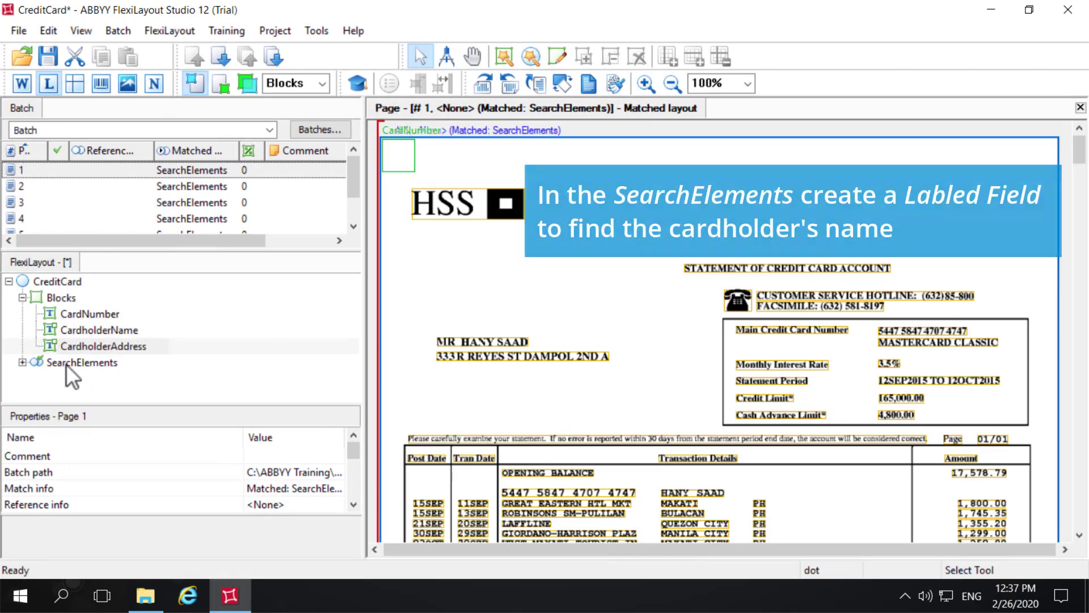
{"action": "right_click", "coordinate": [65, 363]}
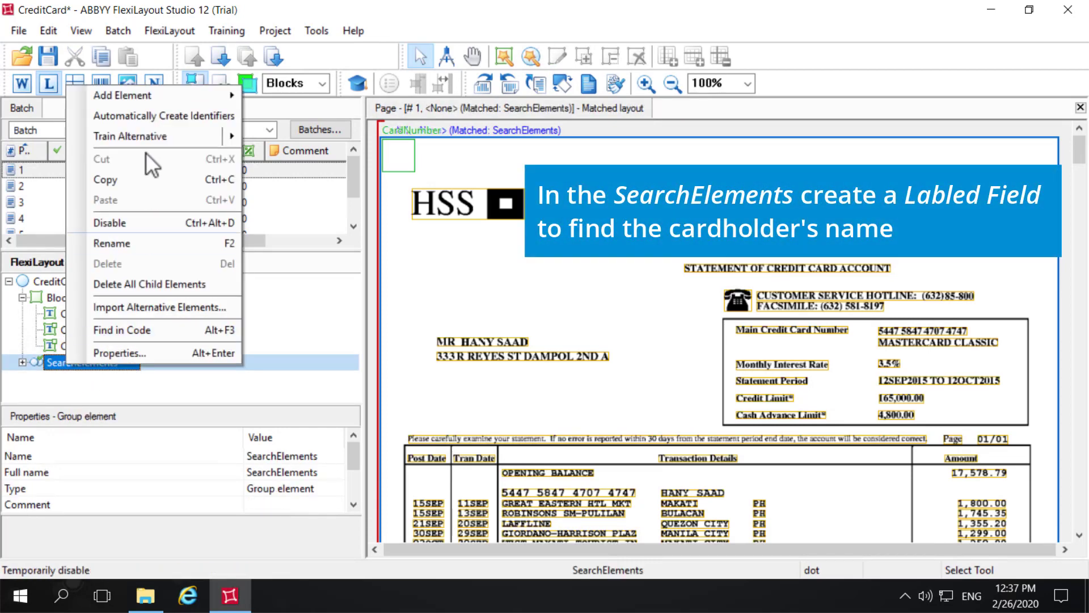
{"action": "mouse_move", "coordinate": [157, 96]}
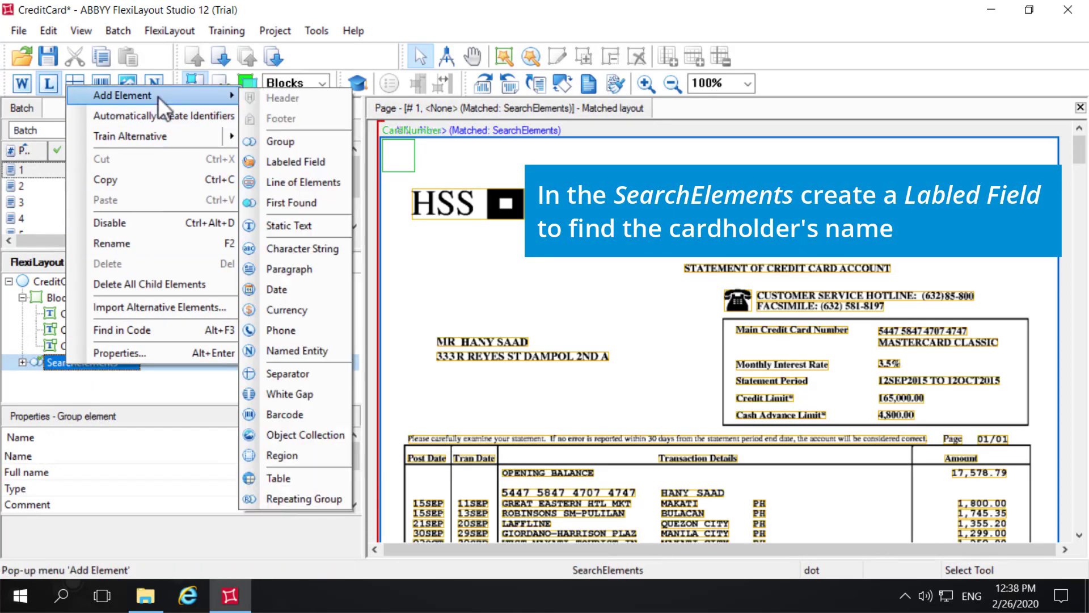
{"action": "left_click", "coordinate": [310, 161]}
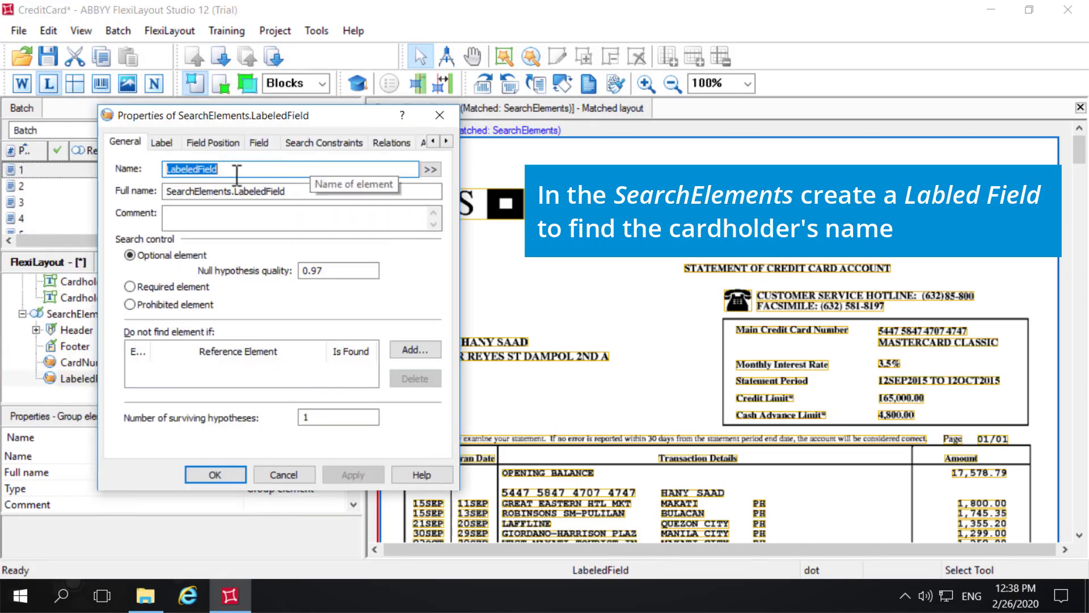
{"action": "type", "text": "CardholderName"}
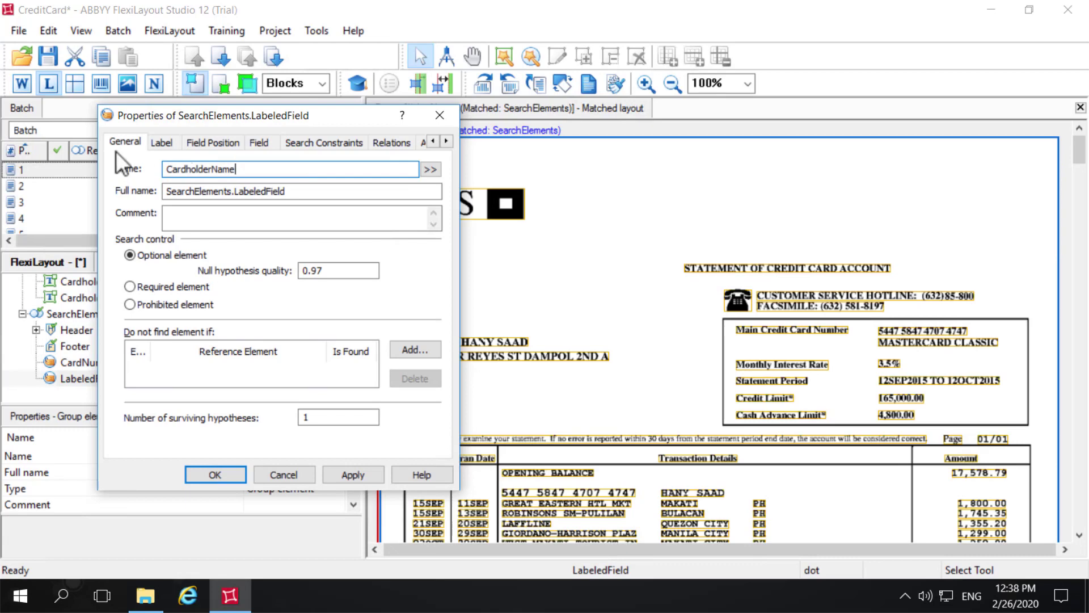
Step: Set the CardholderName element's label text to MR|MS|MRS with a max error percentage of 15, and save its properties
{"action": "left_click", "coordinate": [150, 143]}
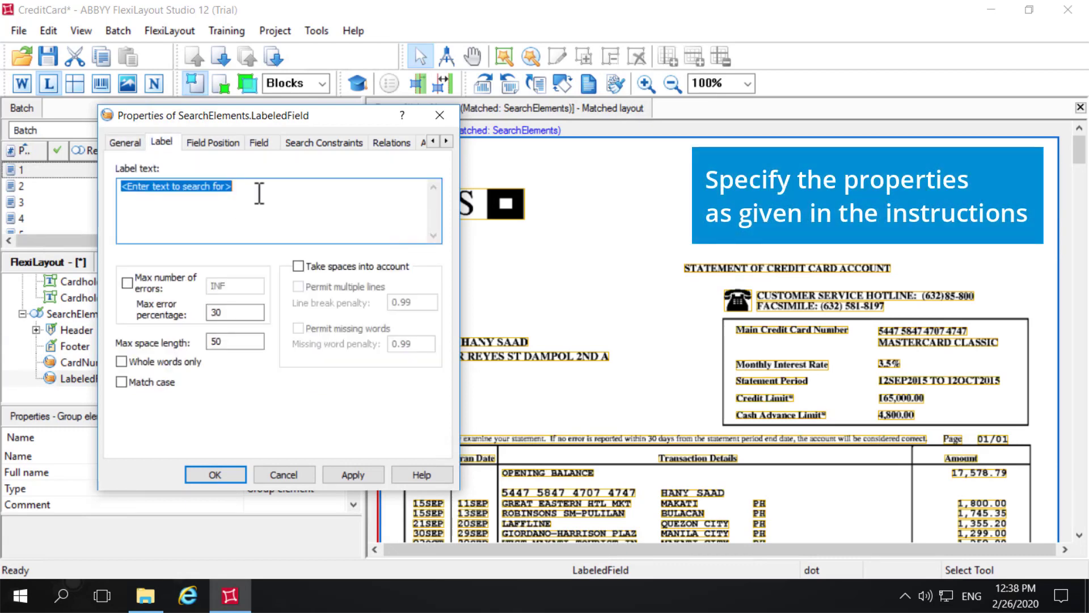
{"action": "type", "text": "MR|MS|MRS"}
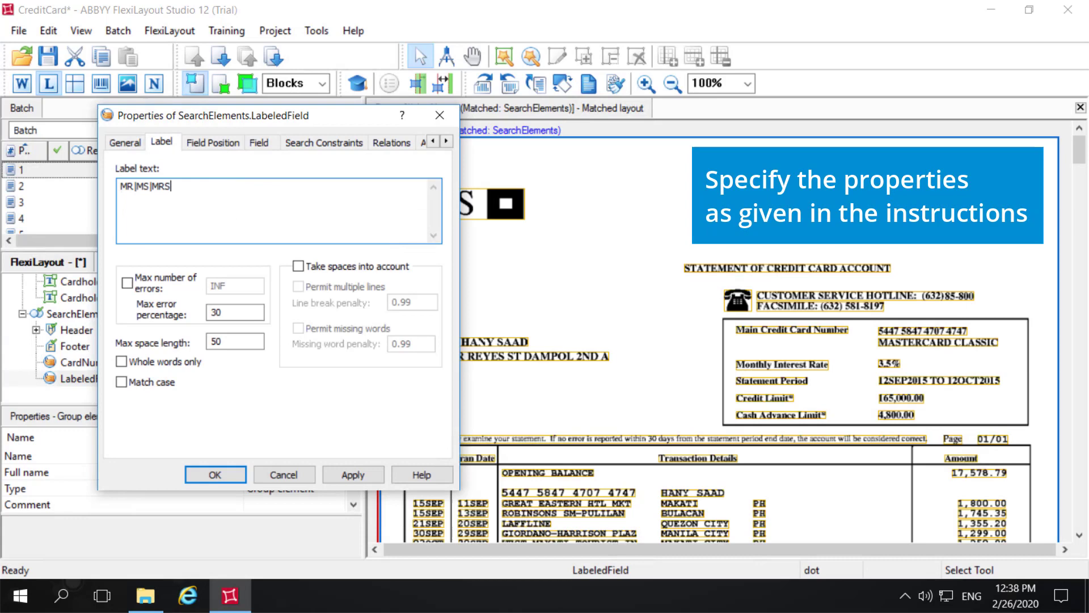
{"action": "left_click", "coordinate": [239, 312]}
{"action": "type", "text": "15"}
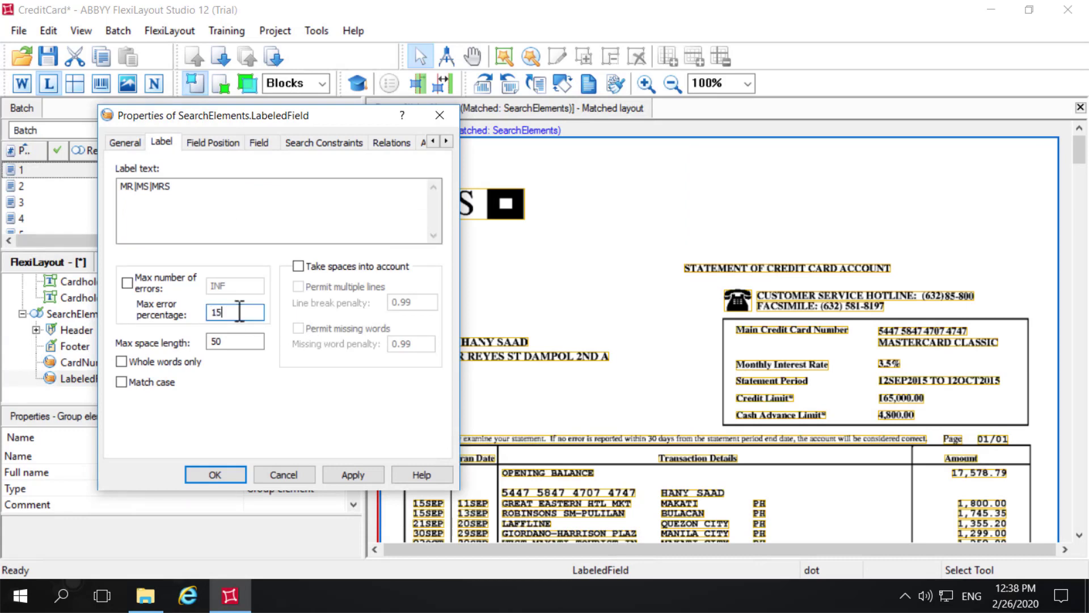
{"action": "left_click", "coordinate": [353, 477]}
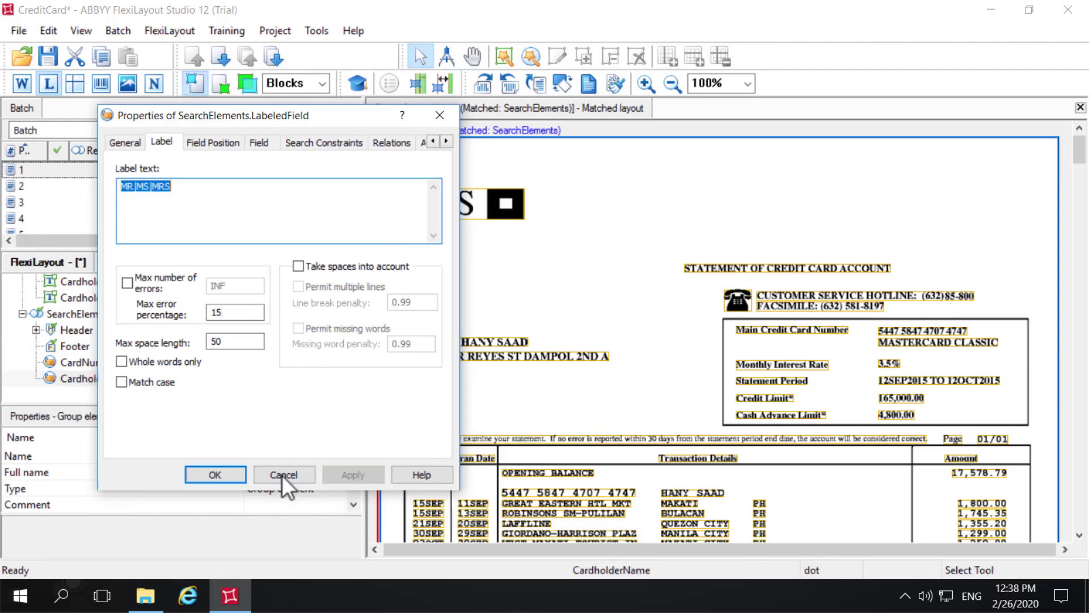
{"action": "left_click", "coordinate": [210, 469]}
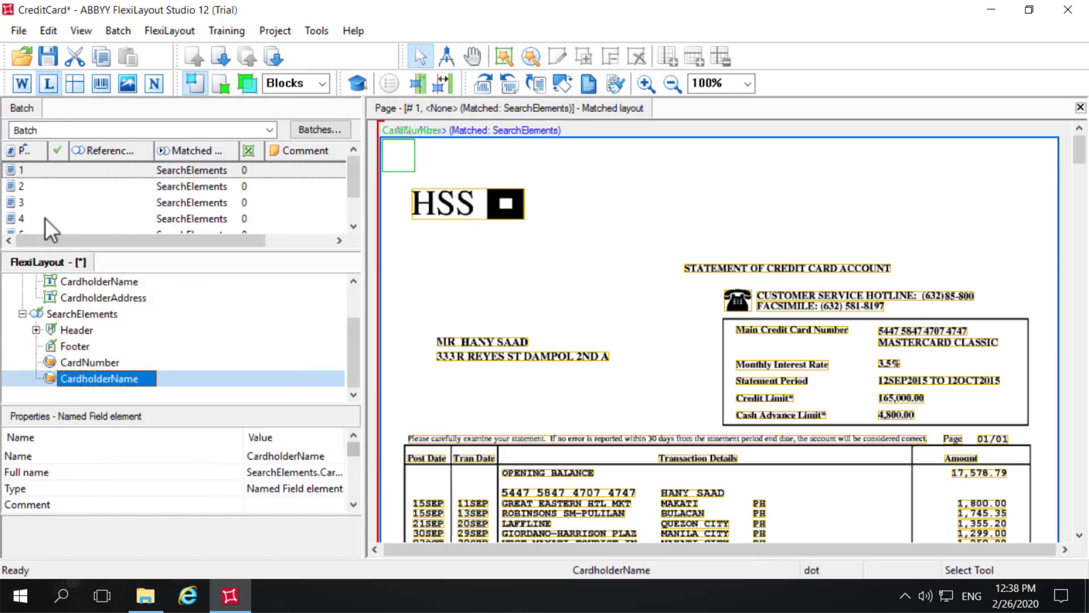
Step: Match pages 1 and 2 one by one, examining the CardholderName hypothesis on each page
{"action": "right_click", "coordinate": [37, 167]}
{"action": "left_click", "coordinate": [95, 129]}
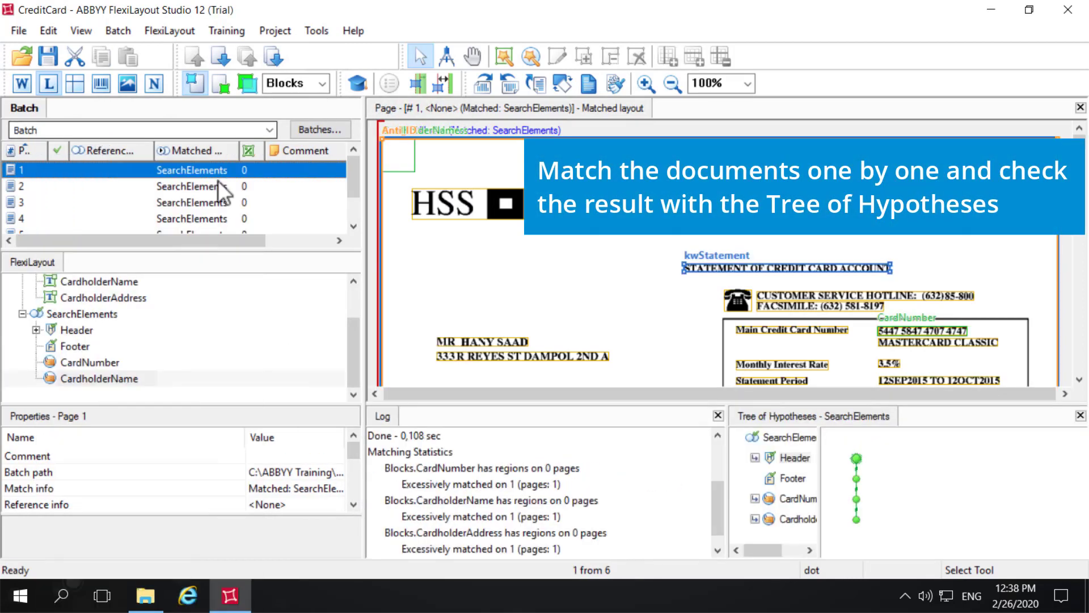
{"action": "left_click", "coordinate": [797, 518]}
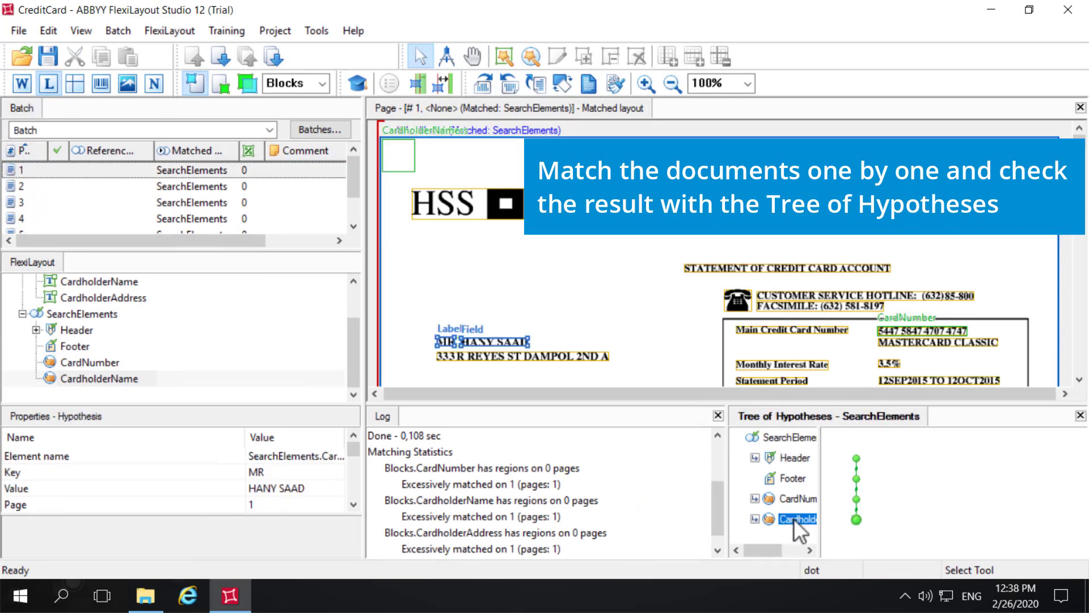
{"action": "right_click", "coordinate": [31, 187]}
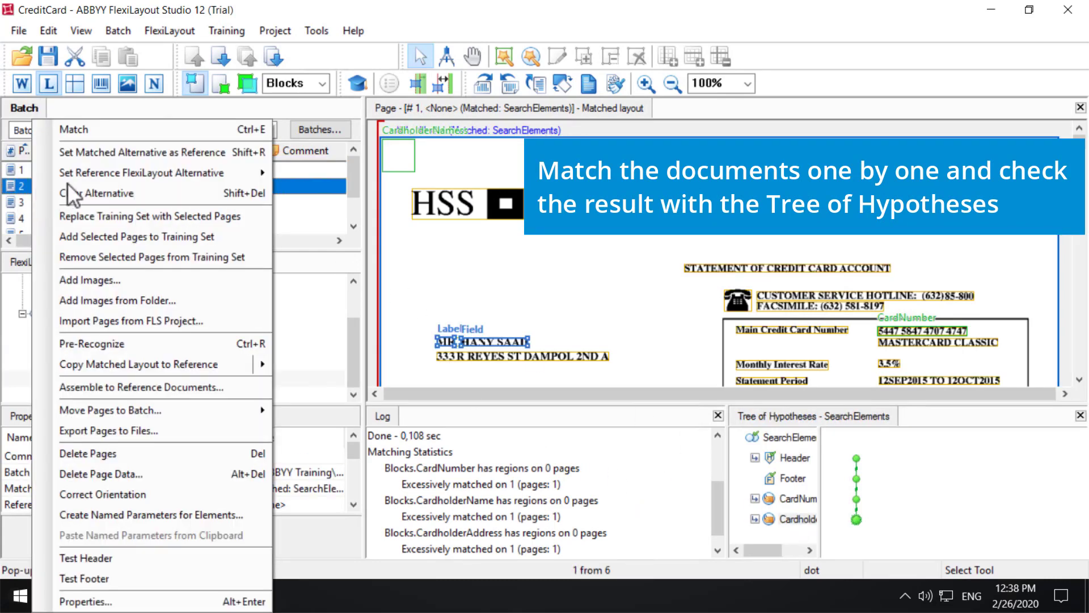
{"action": "left_click", "coordinate": [114, 130]}
{"action": "left_click", "coordinate": [797, 518]}
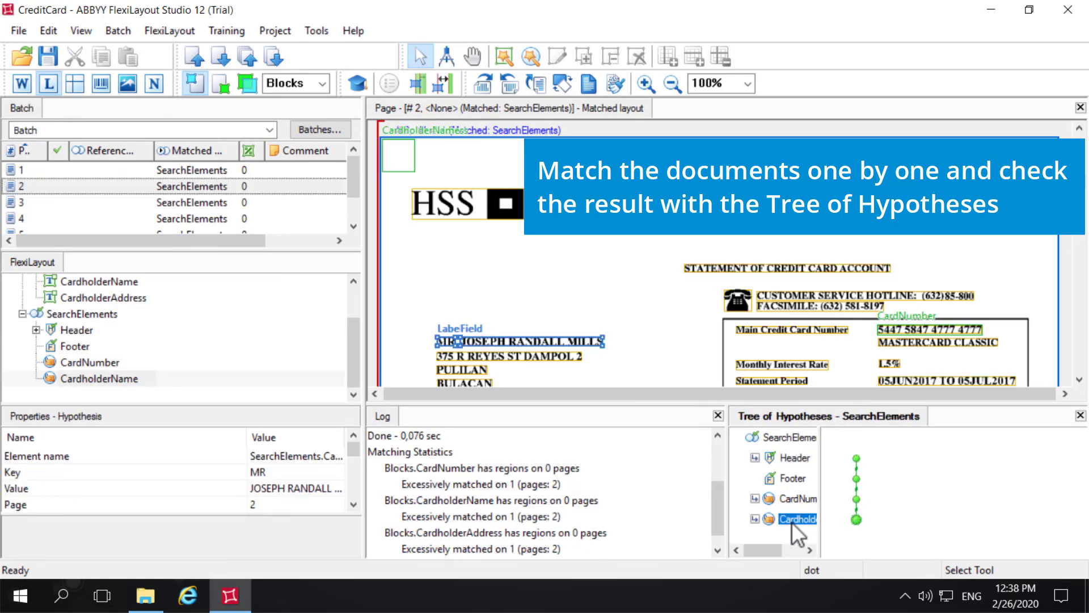
Step: Match pages 3 and 4 one by one, examining the CardholderName hypothesis on each page
{"action": "right_click", "coordinate": [48, 198]}
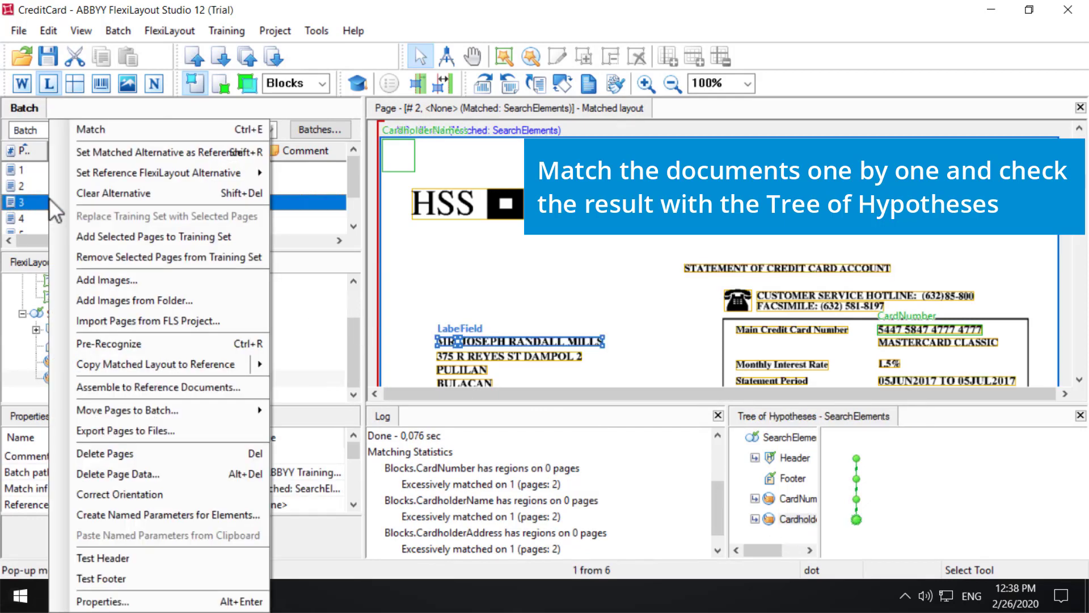
{"action": "left_click", "coordinate": [121, 130]}
{"action": "left_click", "coordinate": [795, 519]}
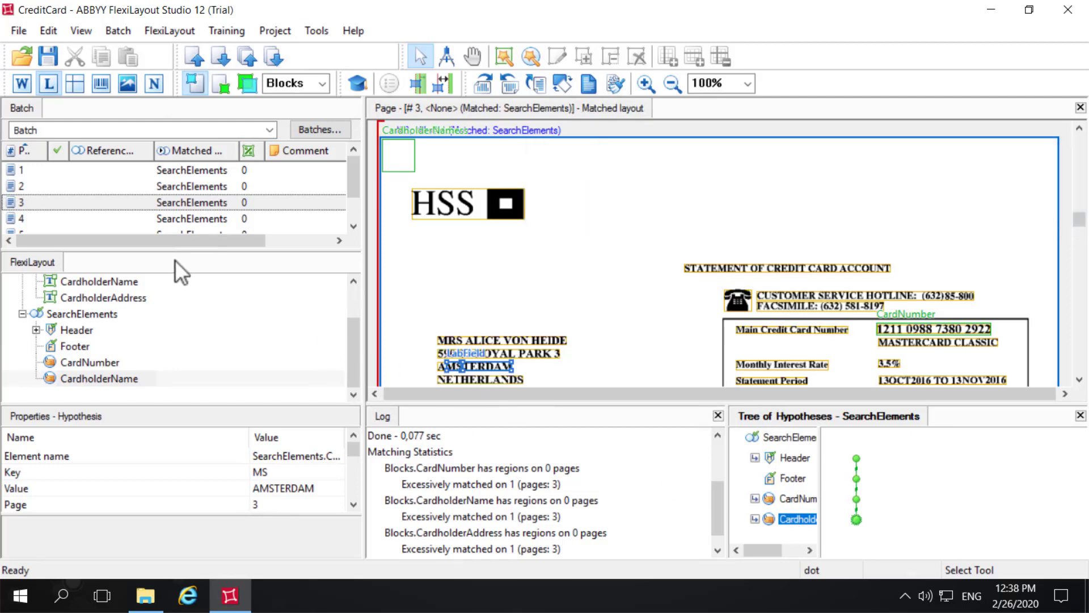
{"action": "left_click", "coordinate": [33, 215]}
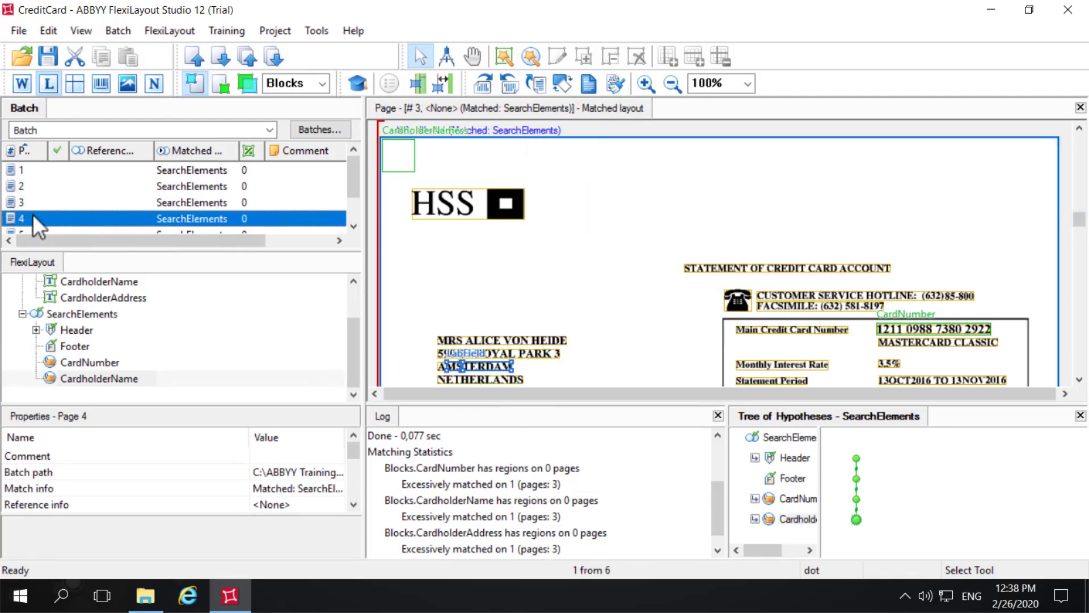
{"action": "right_click", "coordinate": [32, 215]}
{"action": "left_click", "coordinate": [102, 128]}
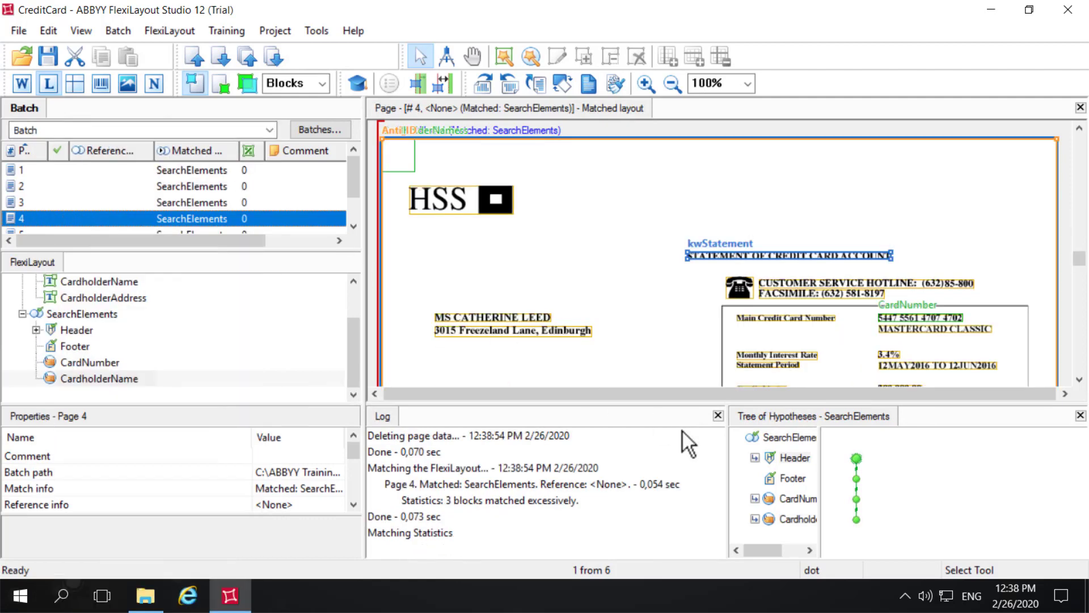
{"action": "left_click", "coordinate": [804, 519]}
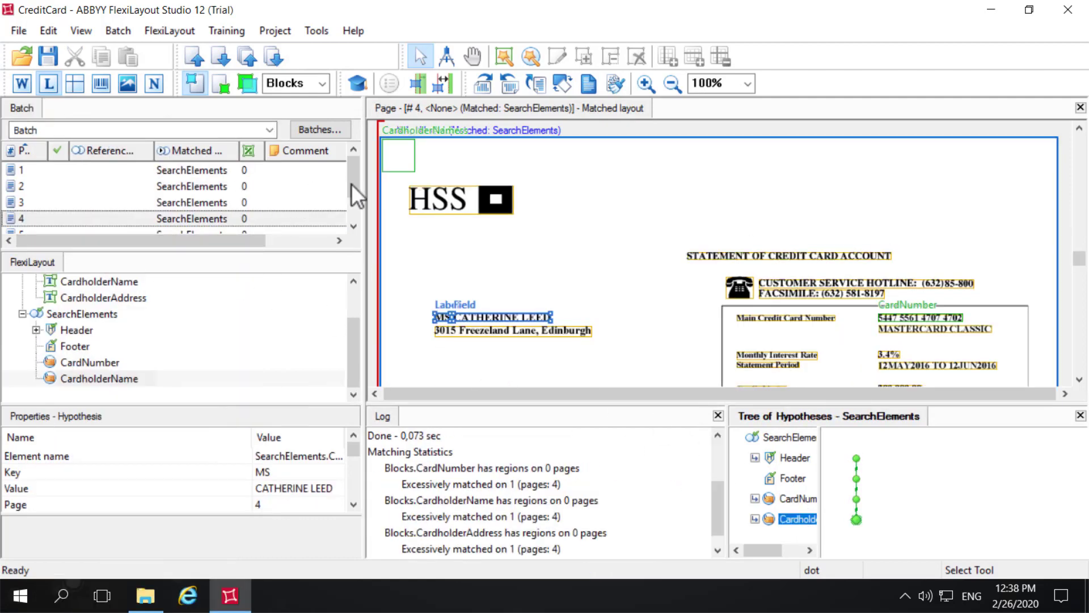
Step: Match pages 5 and 6 one by one, examining the CardholderName hypothesis on each page
{"action": "left_click_drag", "start_coordinate": [352, 183], "coordinate": [358, 225]}
{"action": "left_click", "coordinate": [33, 203]}
{"action": "right_click", "coordinate": [33, 202]}
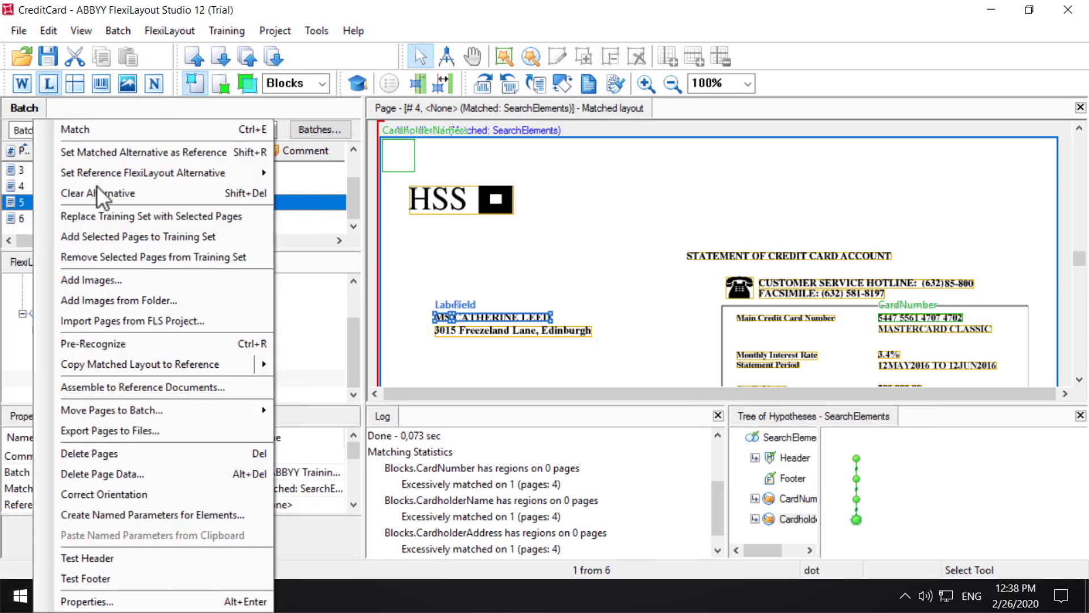
{"action": "left_click", "coordinate": [110, 128]}
{"action": "left_click", "coordinate": [791, 519]}
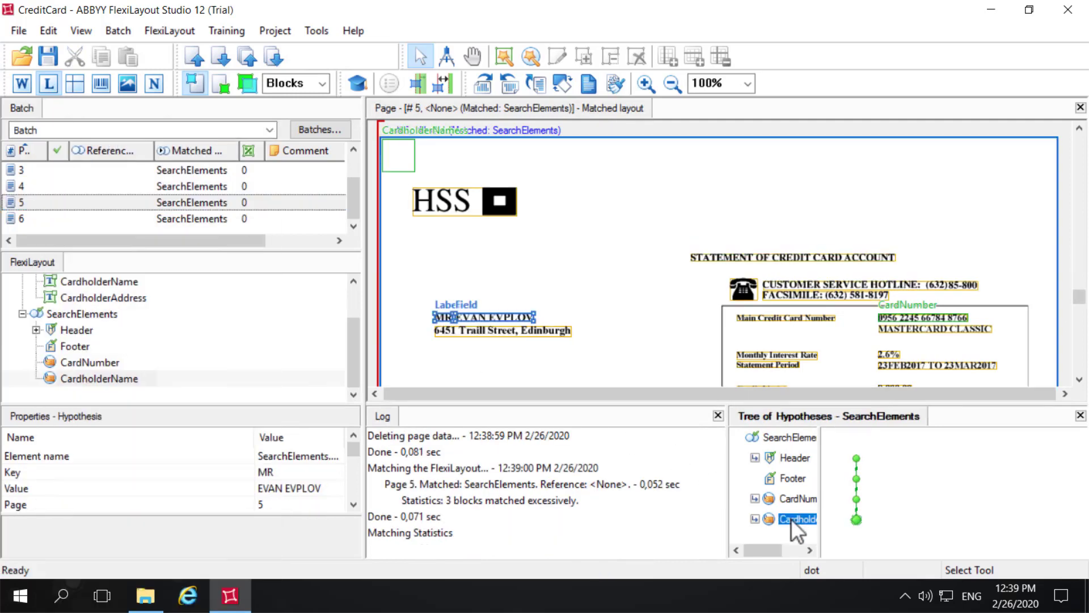
{"action": "right_click", "coordinate": [66, 216]}
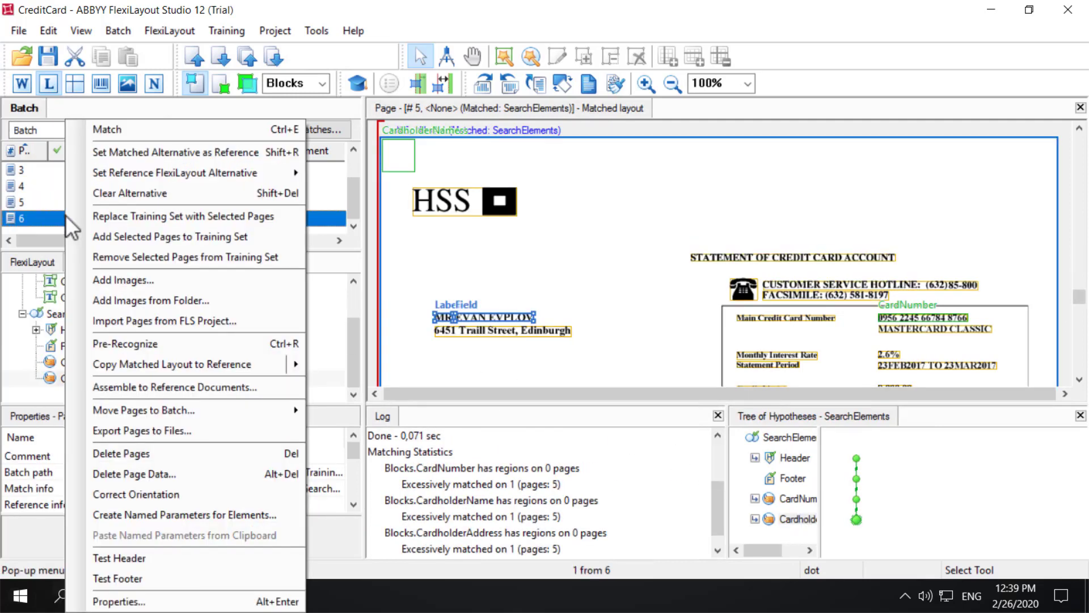
{"action": "left_click", "coordinate": [119, 131]}
{"action": "left_click", "coordinate": [797, 518]}
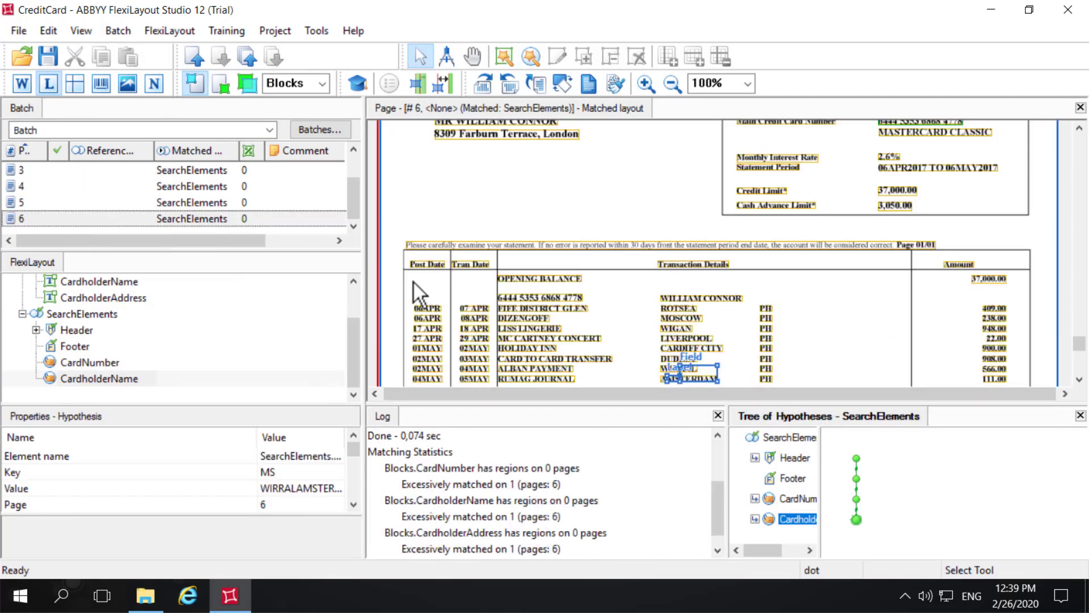
Step: Add a Left of relation to the CardholderName search element with Header.kwStatement as the reference element and offset 0
{"action": "left_click", "coordinate": [101, 379]}
{"action": "right_click", "coordinate": [101, 379]}
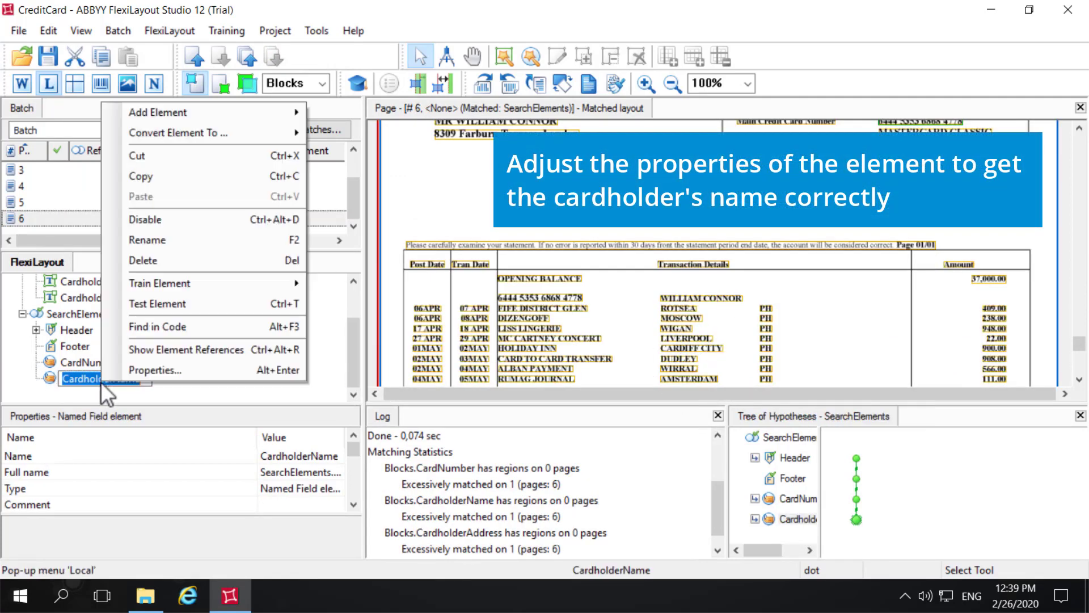
{"action": "left_click", "coordinate": [133, 371]}
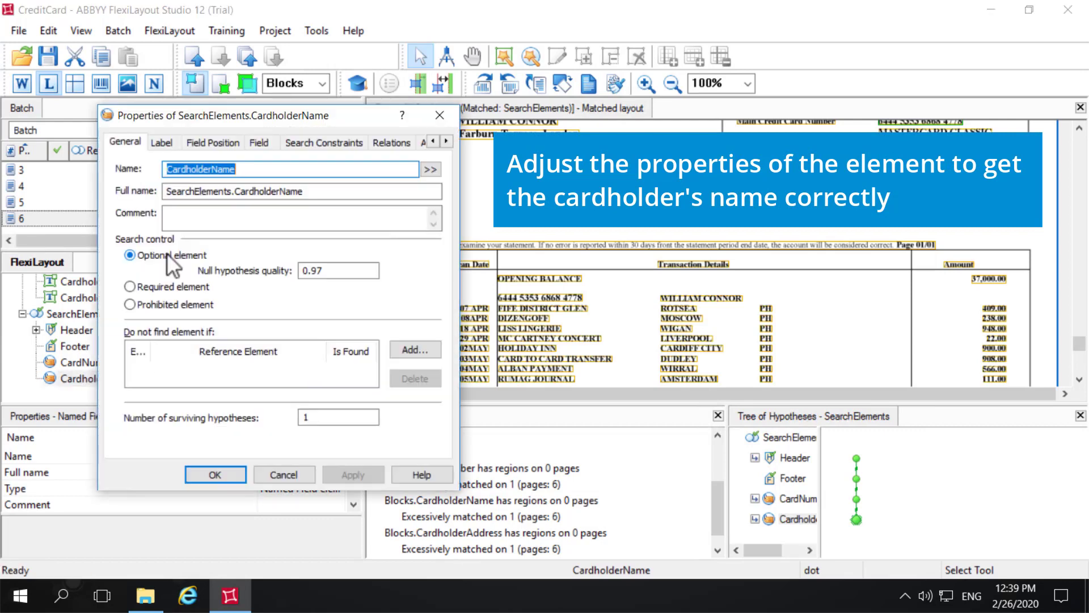
{"action": "left_click", "coordinate": [385, 141]}
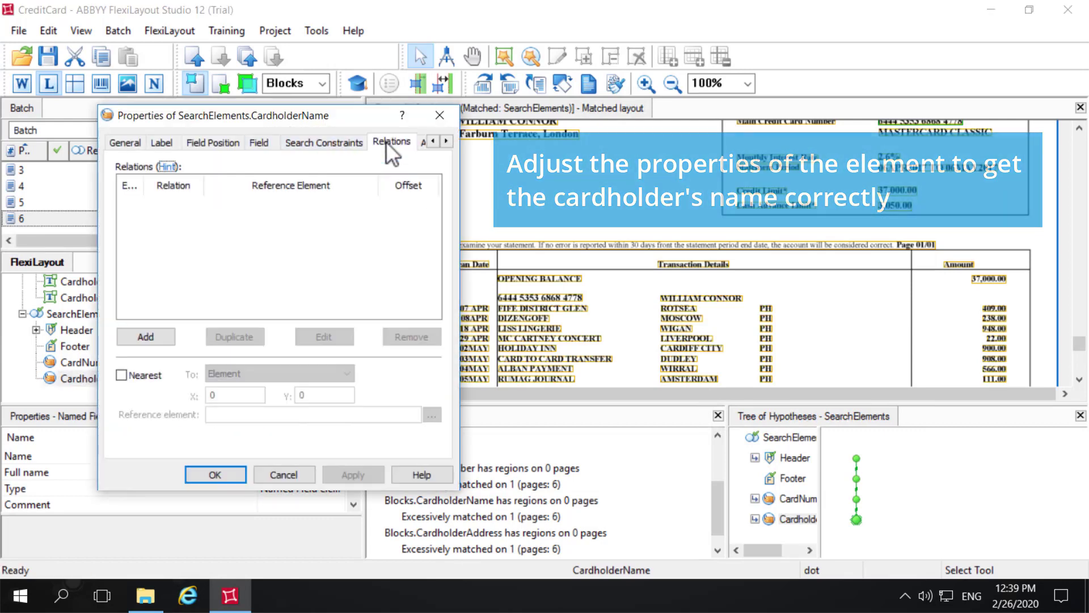
{"action": "left_click", "coordinate": [158, 343]}
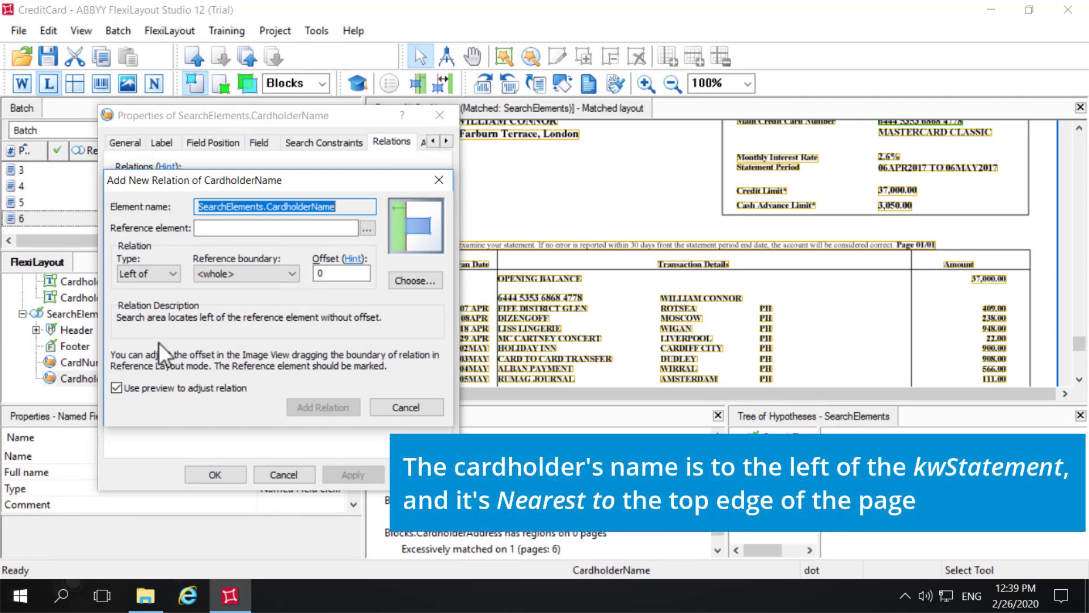
{"action": "left_click", "coordinate": [367, 229]}
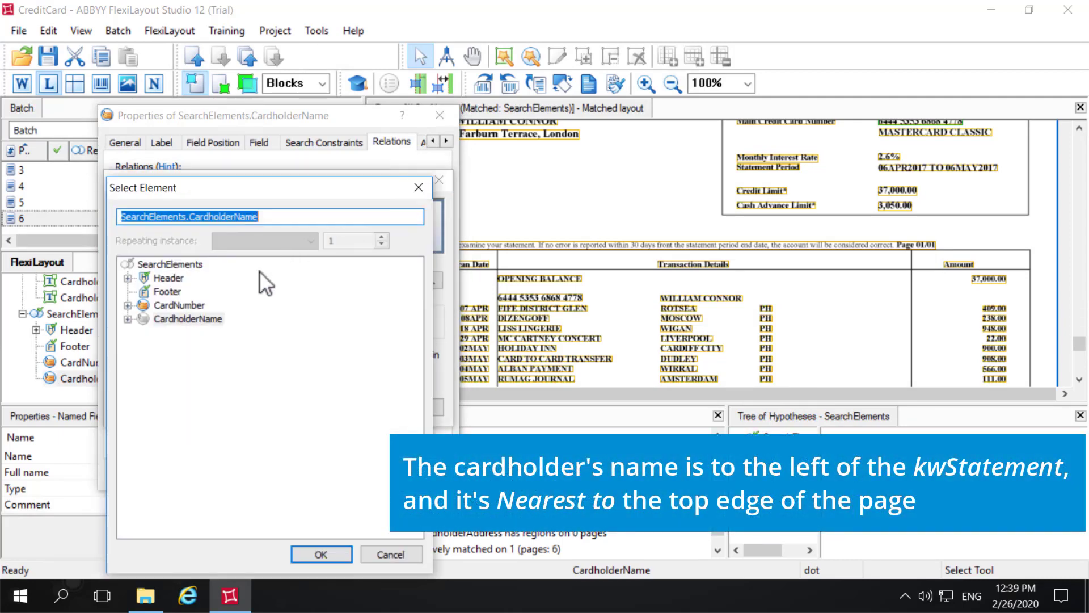
{"action": "left_click", "coordinate": [128, 278]}
{"action": "left_click", "coordinate": [197, 291]}
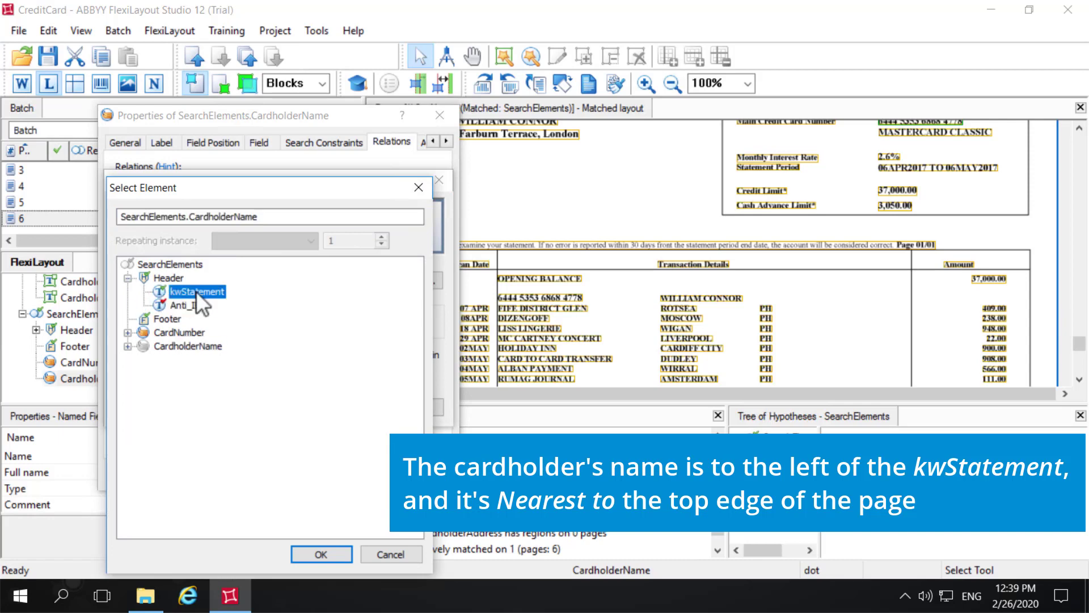
{"action": "left_click", "coordinate": [325, 561]}
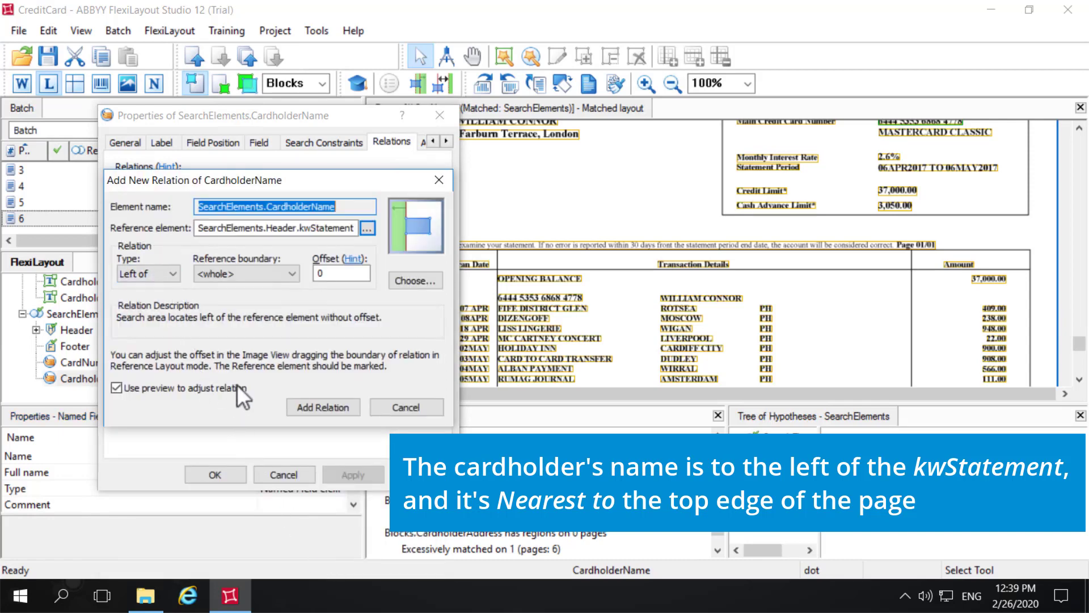
{"action": "left_click", "coordinate": [326, 410]}
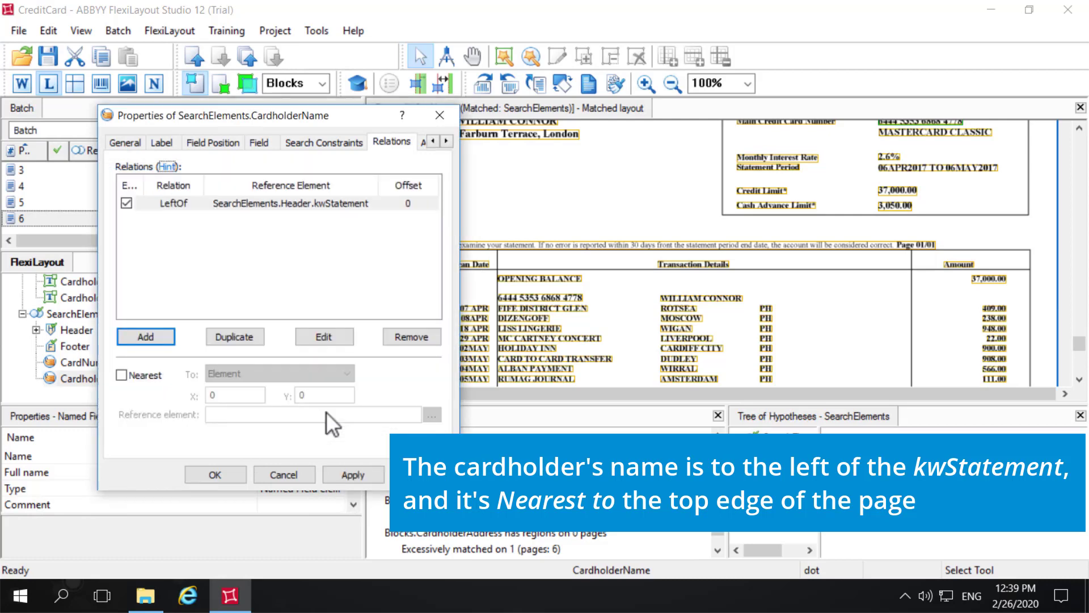
Step: Make the CardholderName element nearest to the page top edge and save its properties
{"action": "left_click", "coordinate": [122, 375]}
{"action": "left_click", "coordinate": [338, 375]}
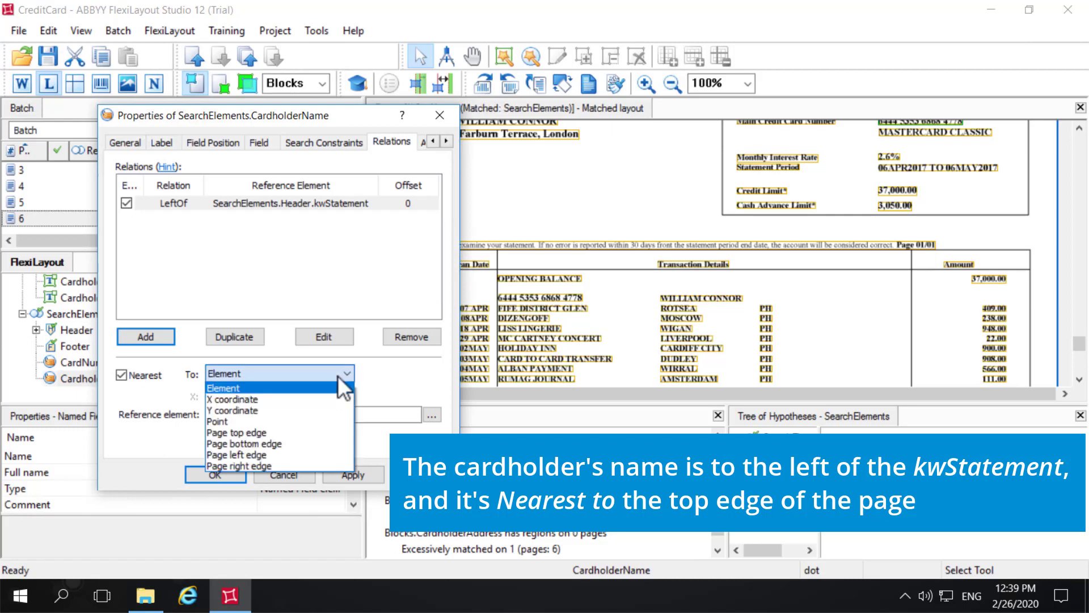
{"action": "left_click", "coordinate": [269, 433]}
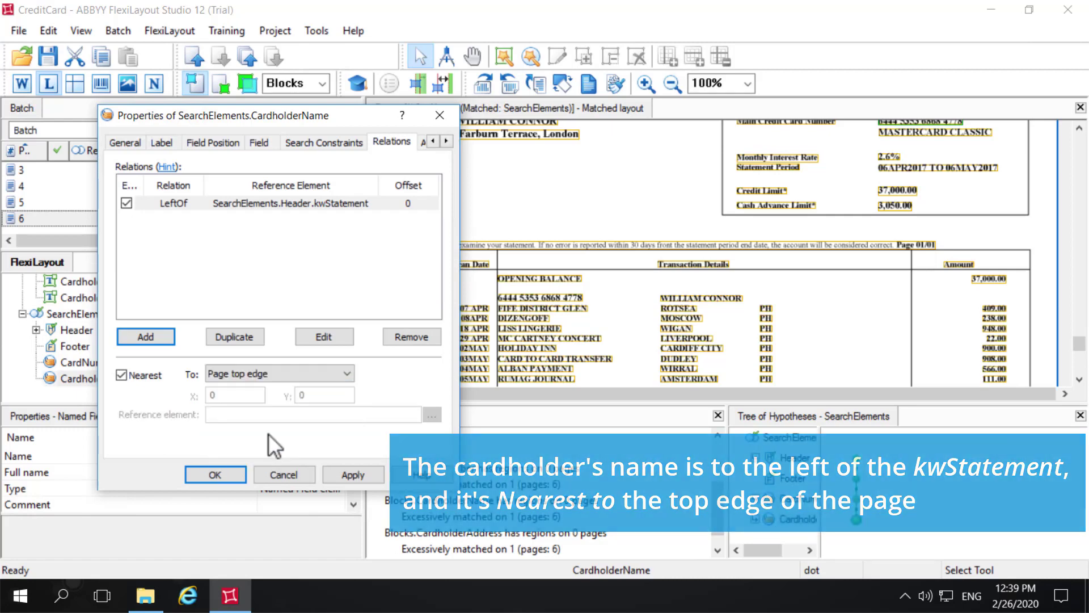
{"action": "left_click", "coordinate": [219, 474]}
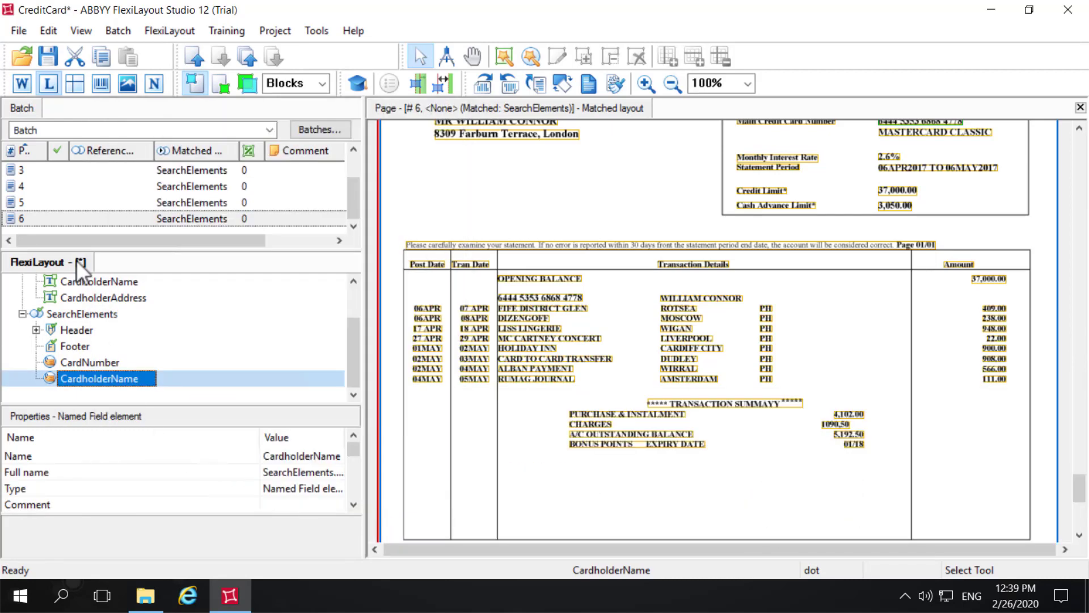
Step: Match pages 6 and 5 again with the adjusted relations, examining the CardholderName hypothesis on each
{"action": "right_click", "coordinate": [35, 215]}
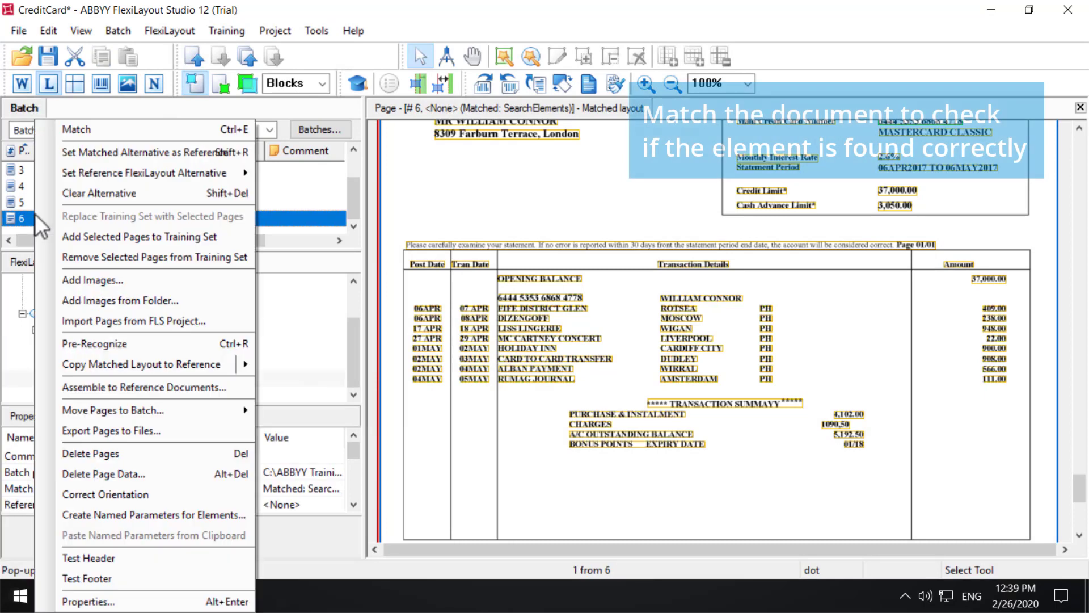
{"action": "left_click", "coordinate": [96, 134]}
{"action": "left_click", "coordinate": [801, 521]}
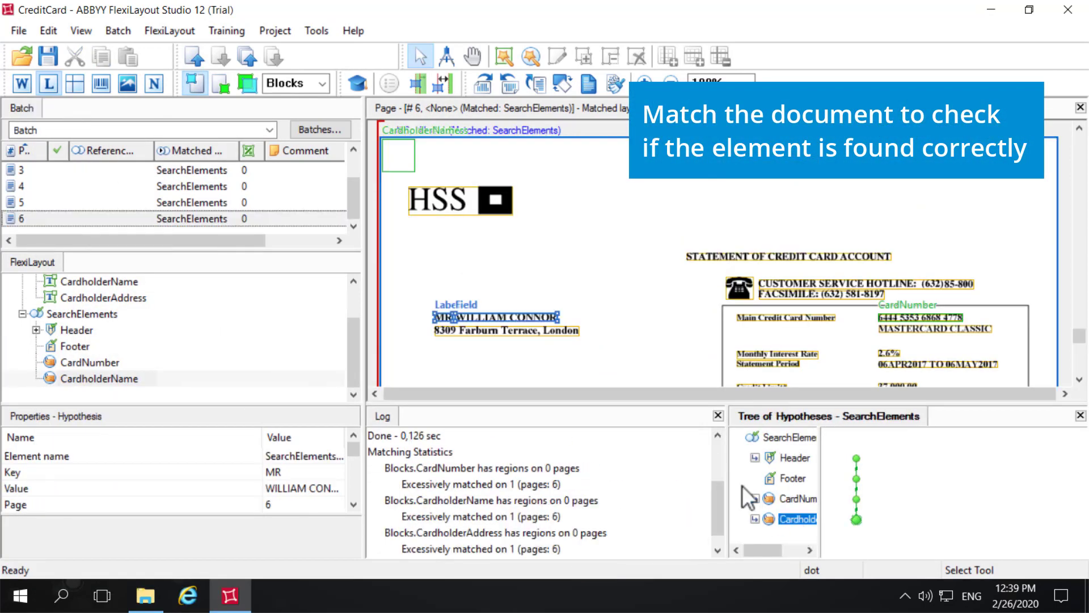
{"action": "left_click", "coordinate": [59, 198]}
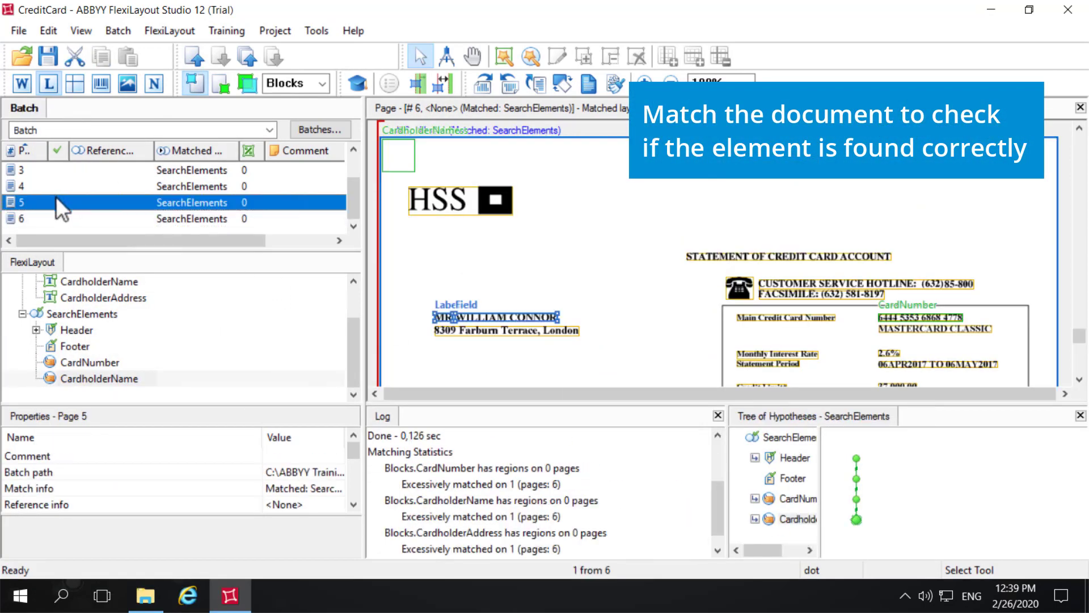
{"action": "right_click", "coordinate": [56, 197]}
{"action": "left_click", "coordinate": [121, 133]}
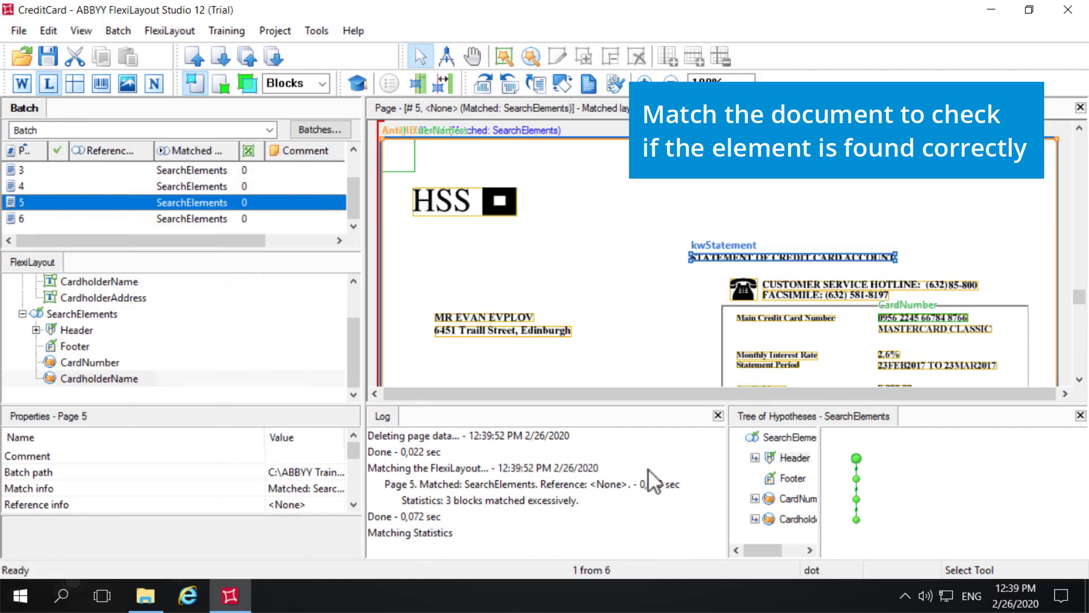
{"action": "left_click", "coordinate": [796, 519]}
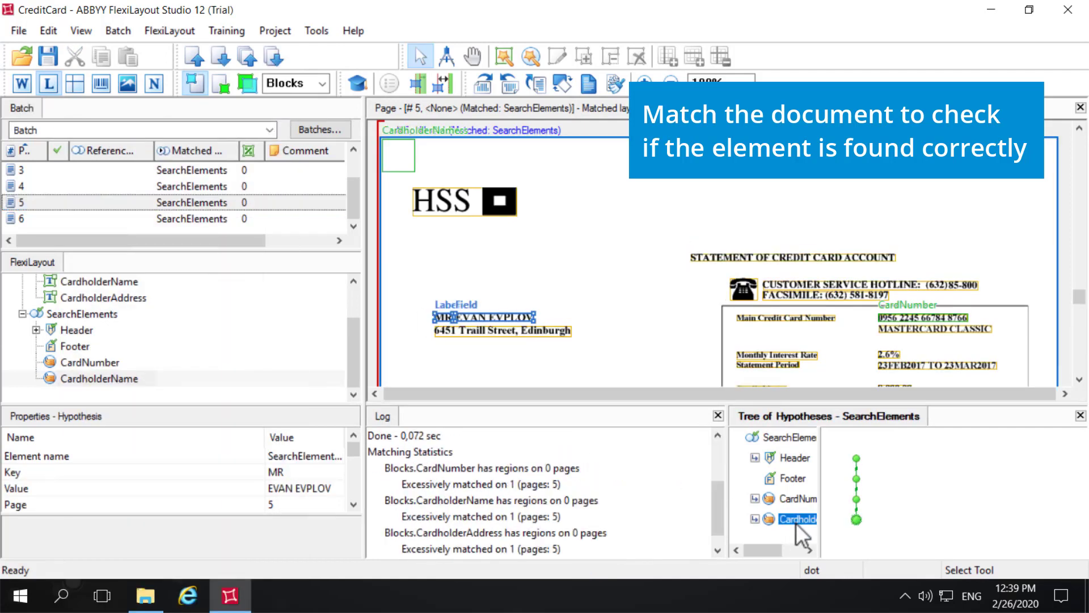
Step: Rematch pages 4 and 3 one by one, examining the CardholderName hypothesis on each page
{"action": "left_click", "coordinate": [34, 185]}
{"action": "right_click", "coordinate": [34, 185]}
{"action": "left_click", "coordinate": [117, 132]}
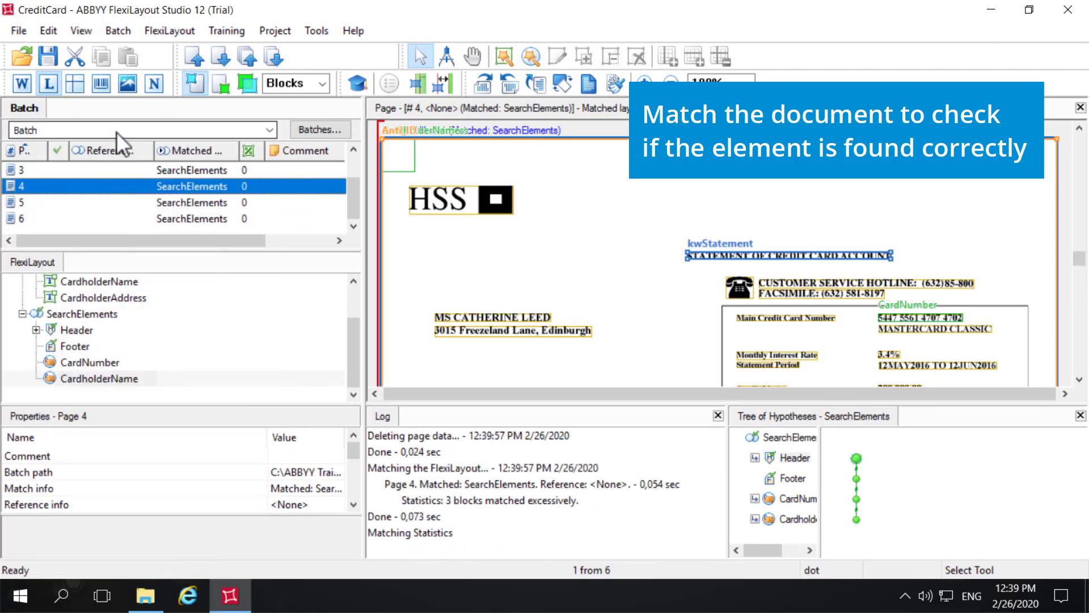
{"action": "left_click", "coordinate": [804, 520]}
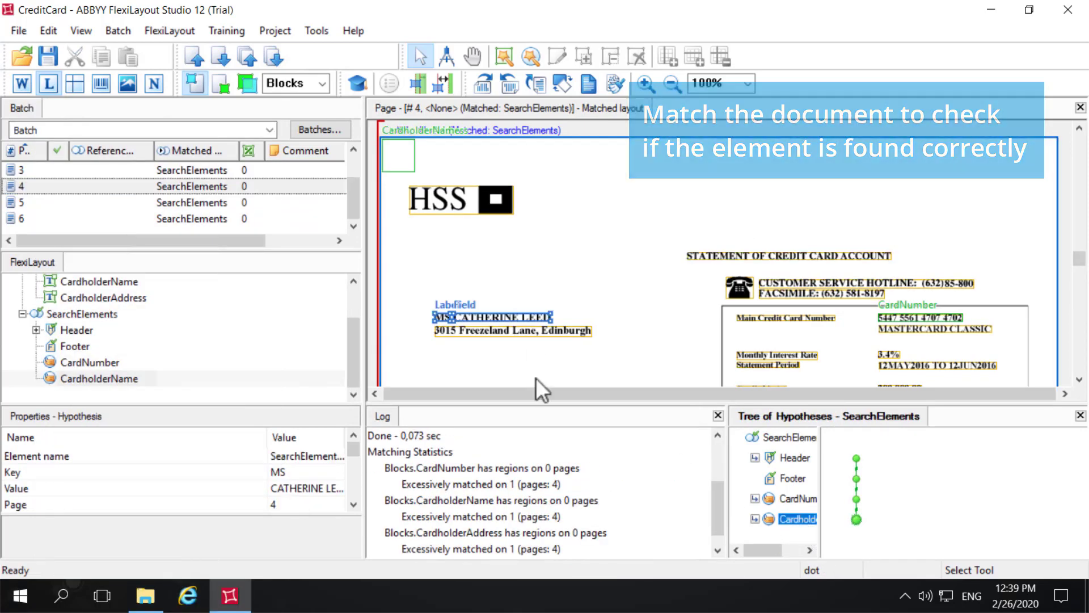
{"action": "left_click", "coordinate": [40, 174]}
{"action": "right_click", "coordinate": [42, 173]}
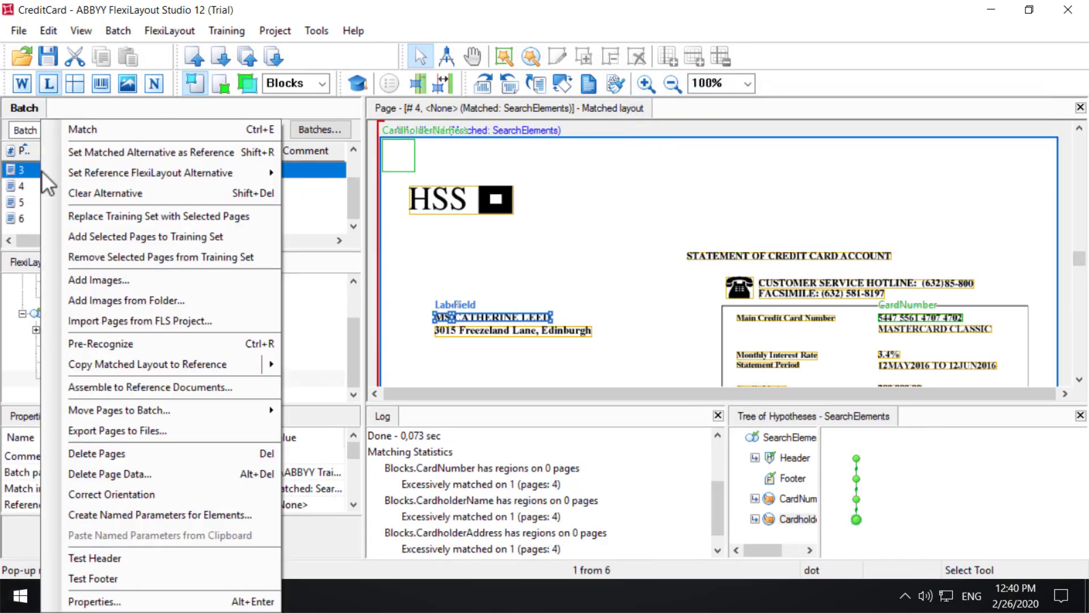
{"action": "left_click", "coordinate": [85, 130]}
{"action": "left_click", "coordinate": [791, 519]}
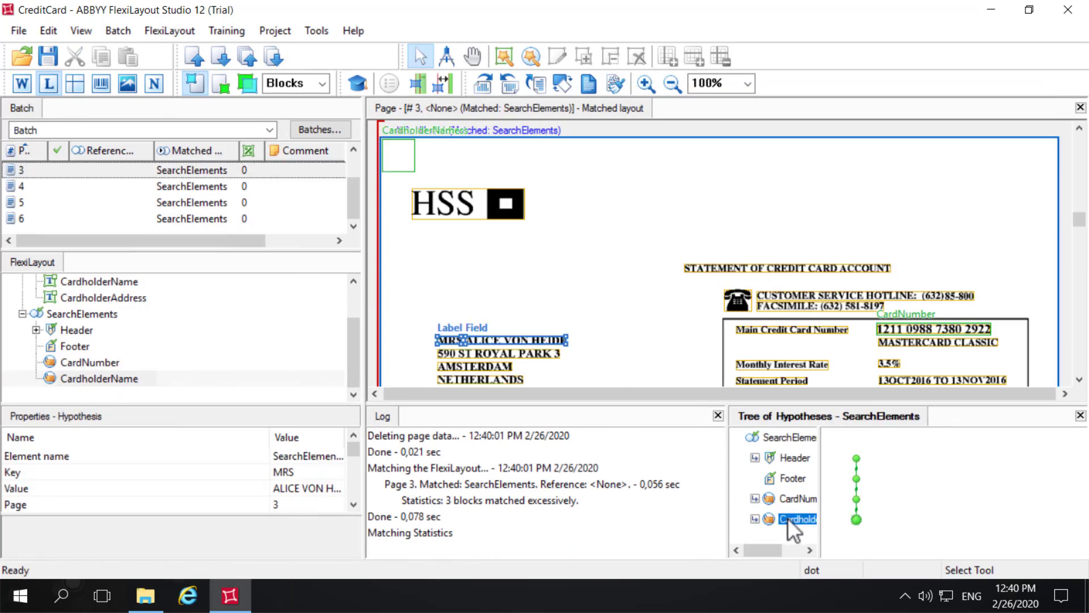
Step: Rematch pages 2 and 1 one by one, examining the CardholderName hypothesis on each page
{"action": "scroll", "coordinate": [61, 181], "scroll_direction": "up", "scroll_amount": 1}
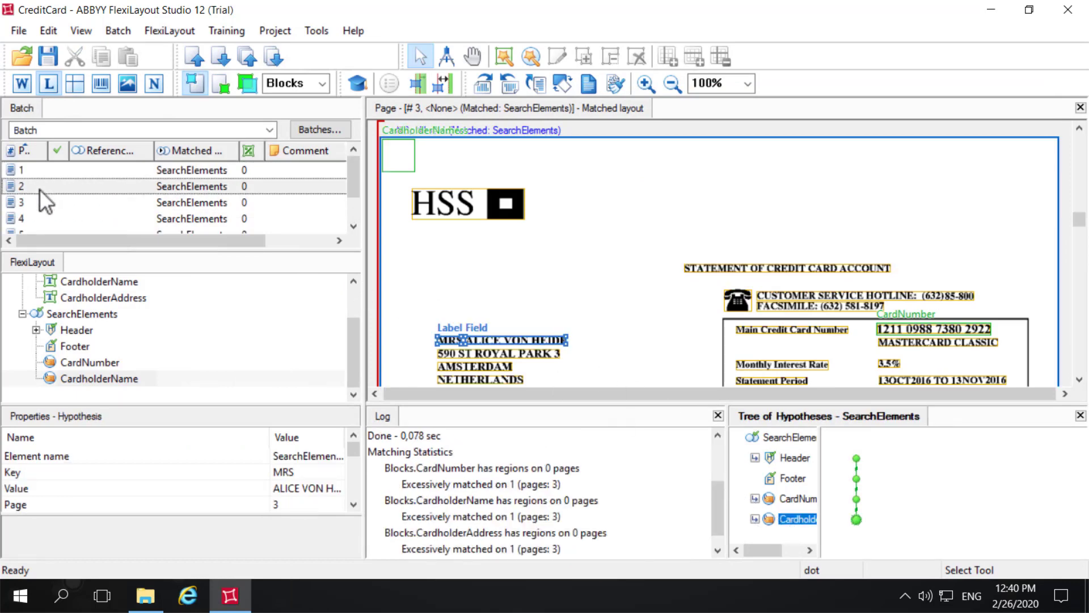
{"action": "right_click", "coordinate": [39, 188]}
{"action": "left_click", "coordinate": [101, 132]}
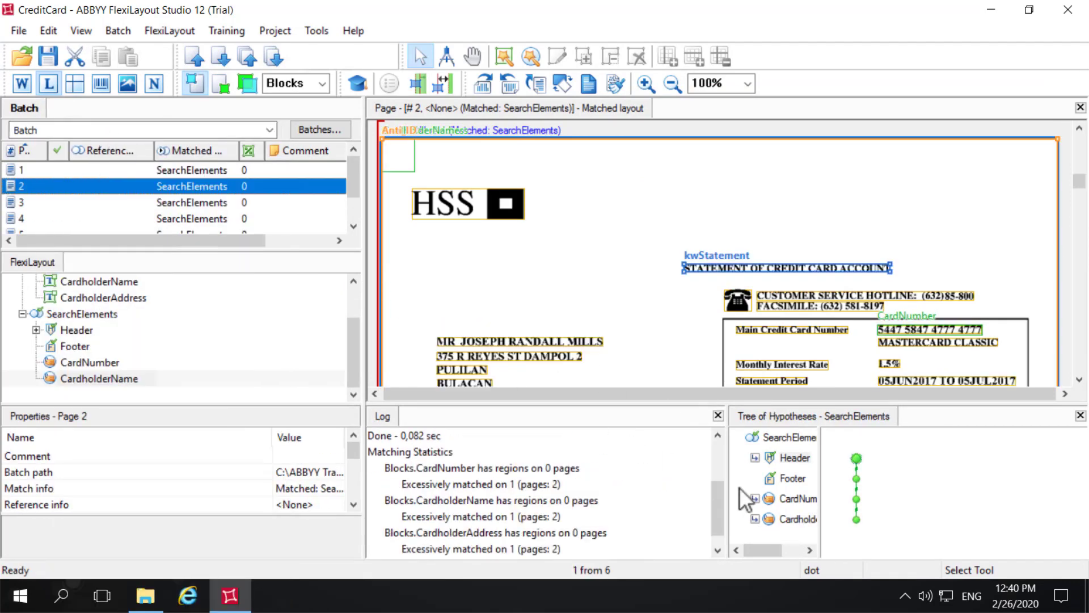
{"action": "left_click", "coordinate": [807, 518]}
{"action": "right_click", "coordinate": [47, 165]}
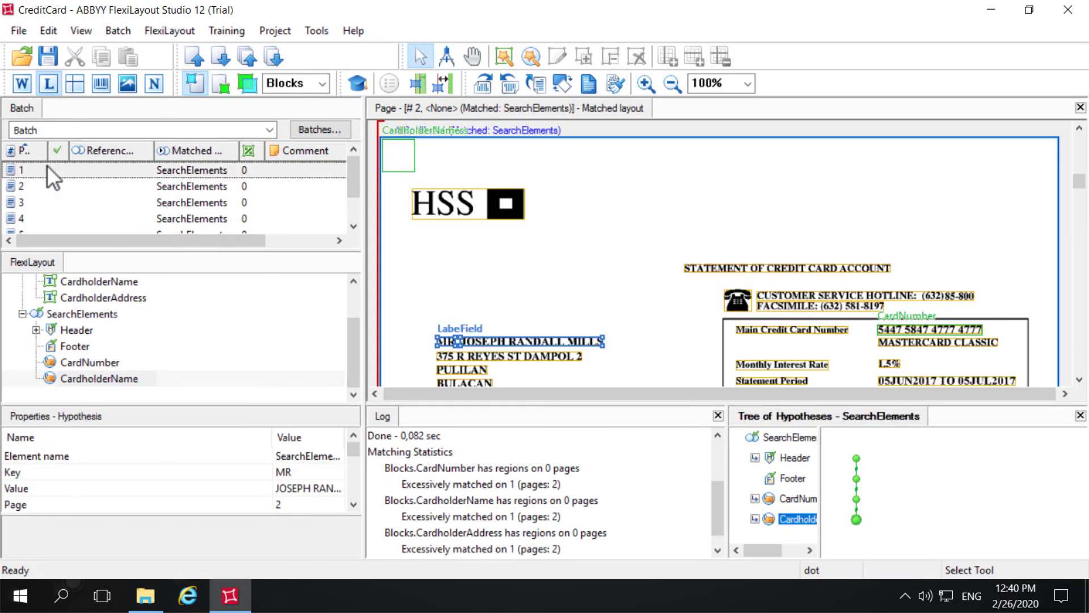
{"action": "left_click", "coordinate": [90, 133]}
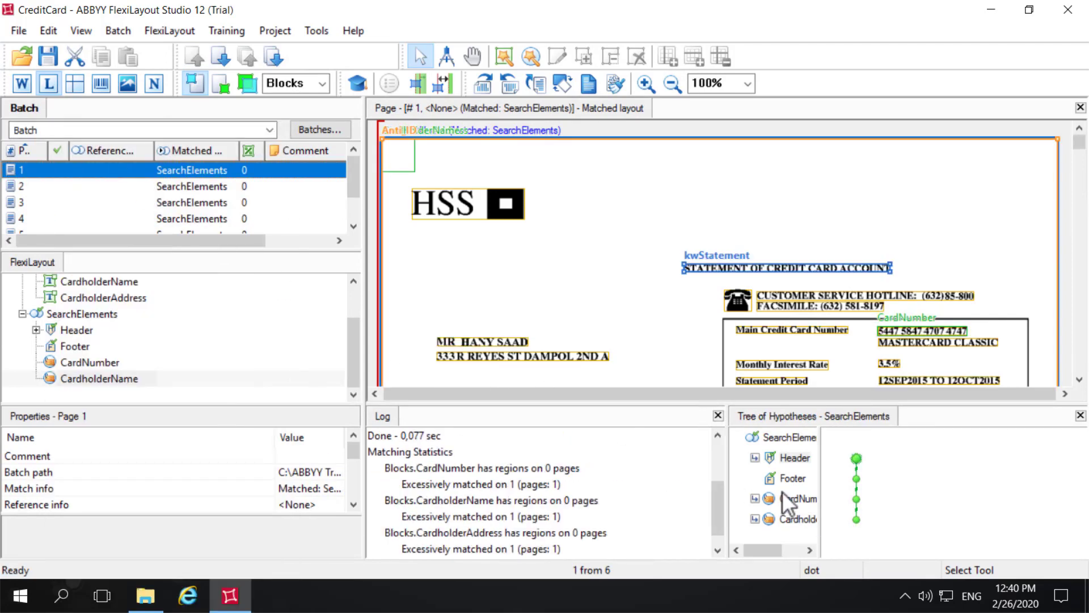
{"action": "left_click", "coordinate": [800, 520]}
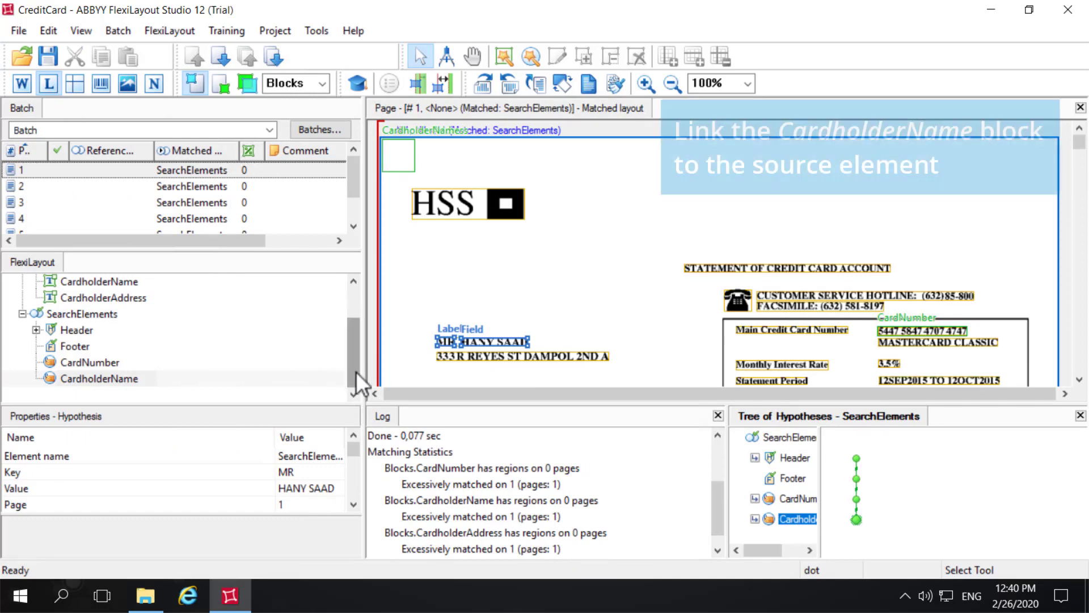
Step: Link the CardholderName block to the source element SearchElements.CardholderName.Field and save the block's properties
{"action": "left_click_drag", "start_coordinate": [356, 372], "coordinate": [352, 345]}
{"action": "left_click", "coordinate": [106, 329]}
{"action": "right_click", "coordinate": [106, 330]}
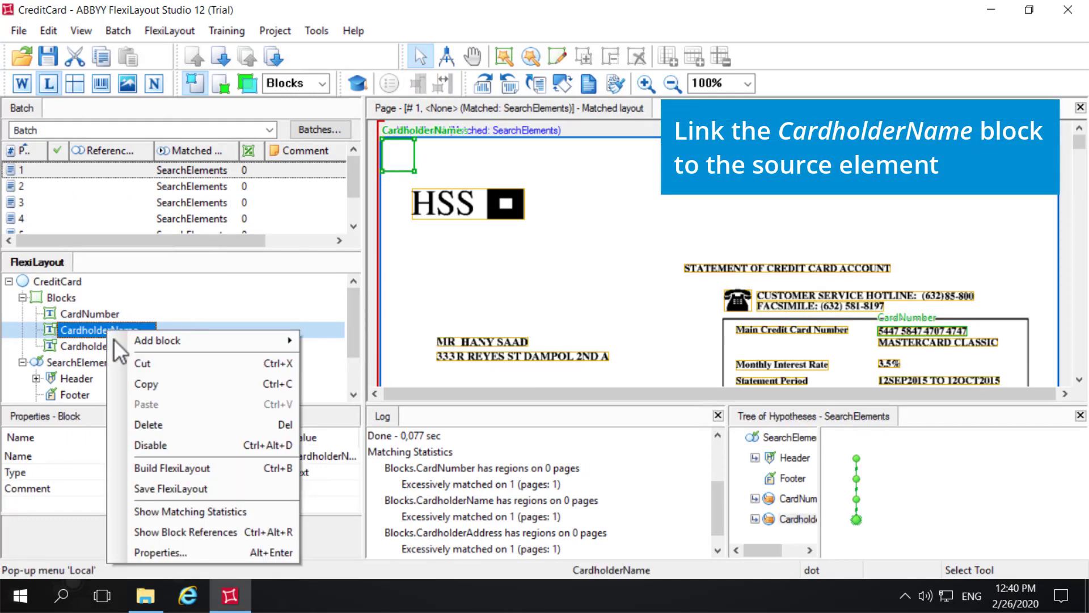
{"action": "left_click", "coordinate": [161, 552]}
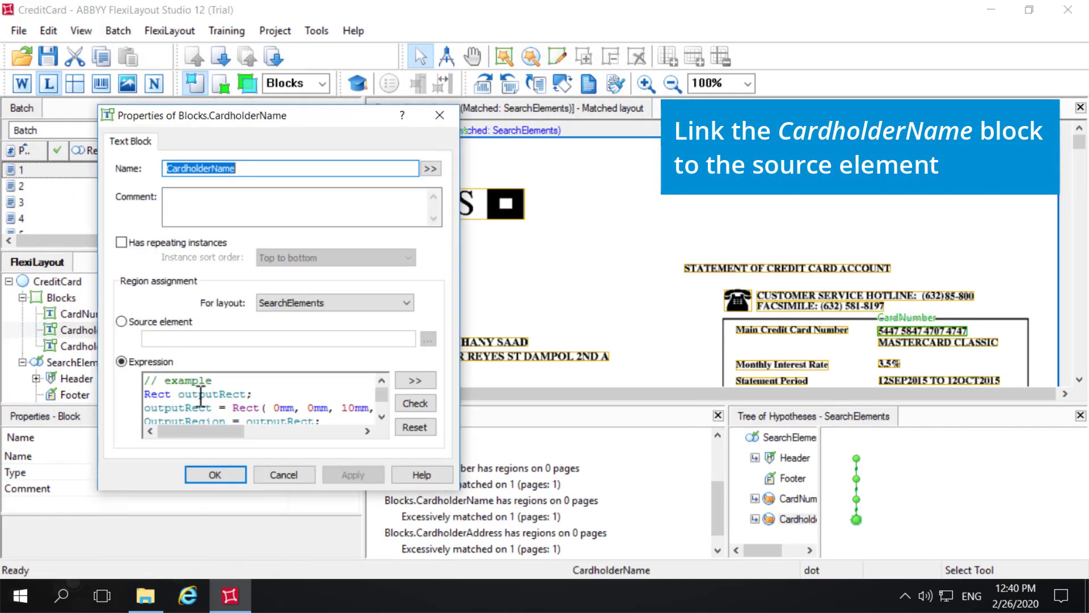
{"action": "left_click", "coordinate": [121, 321]}
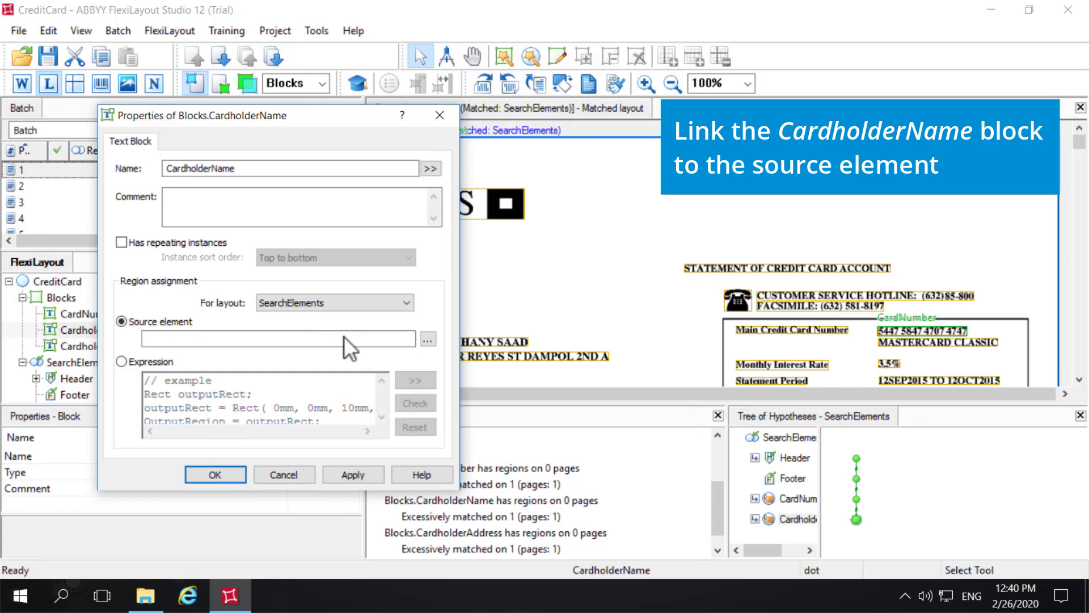
{"action": "left_click", "coordinate": [429, 341]}
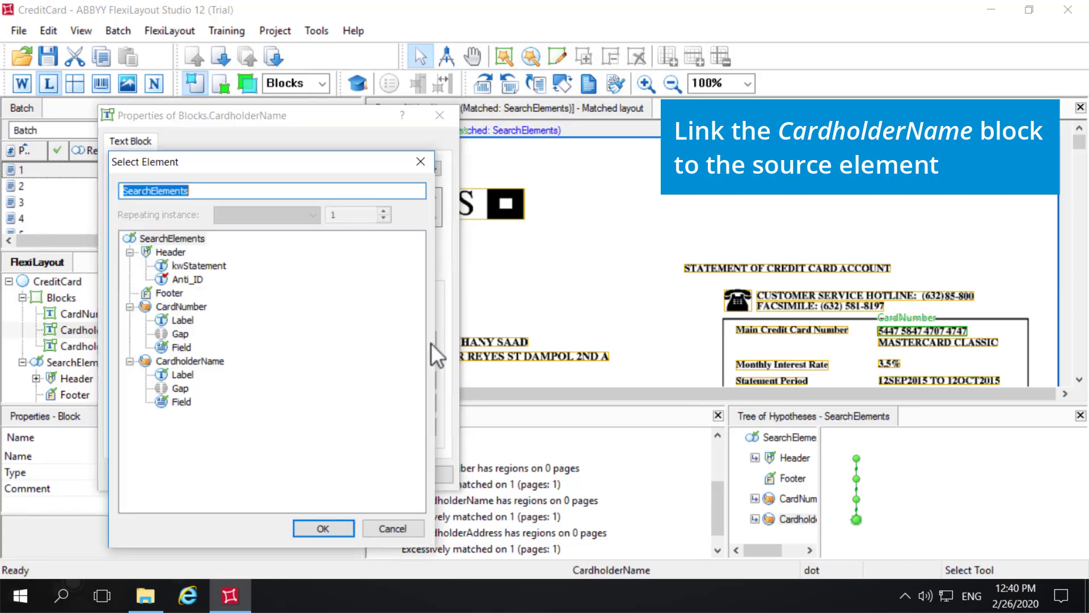
{"action": "left_click", "coordinate": [179, 401]}
{"action": "left_click", "coordinate": [315, 530]}
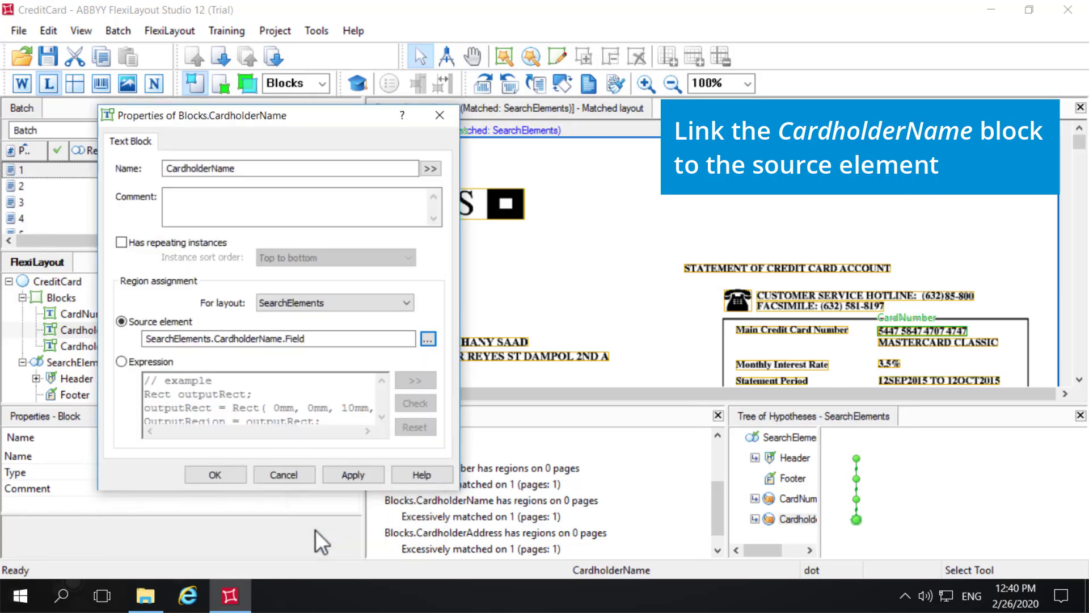
{"action": "left_click", "coordinate": [348, 473]}
{"action": "left_click", "coordinate": [224, 471]}
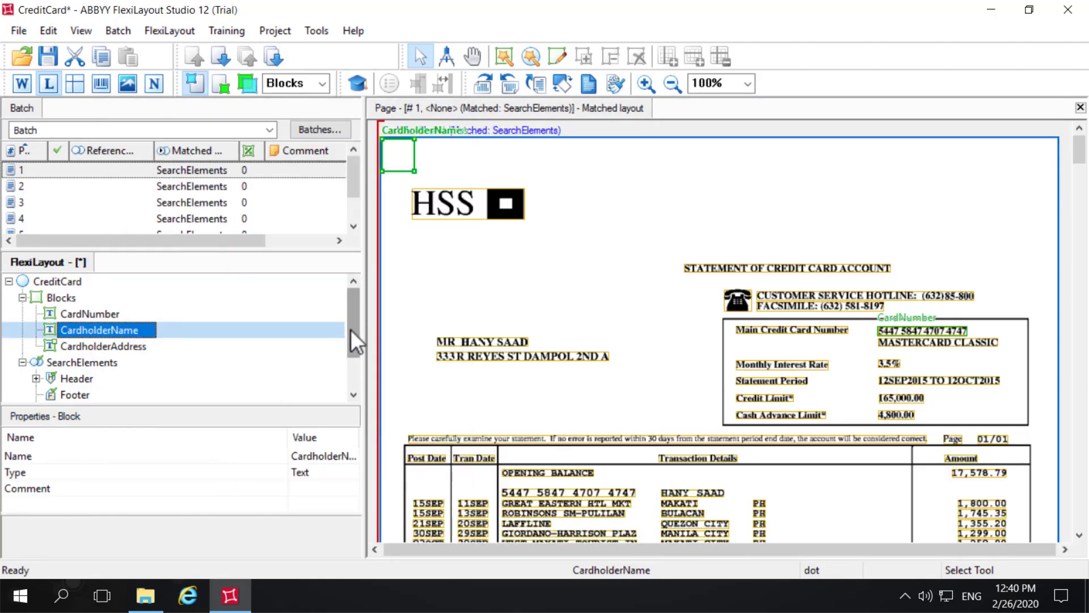
Step: Add a Paragraph element named CardholderAddress to the SearchElements group
{"action": "left_click_drag", "start_coordinate": [351, 329], "coordinate": [353, 354]}
{"action": "right_click", "coordinate": [96, 330]}
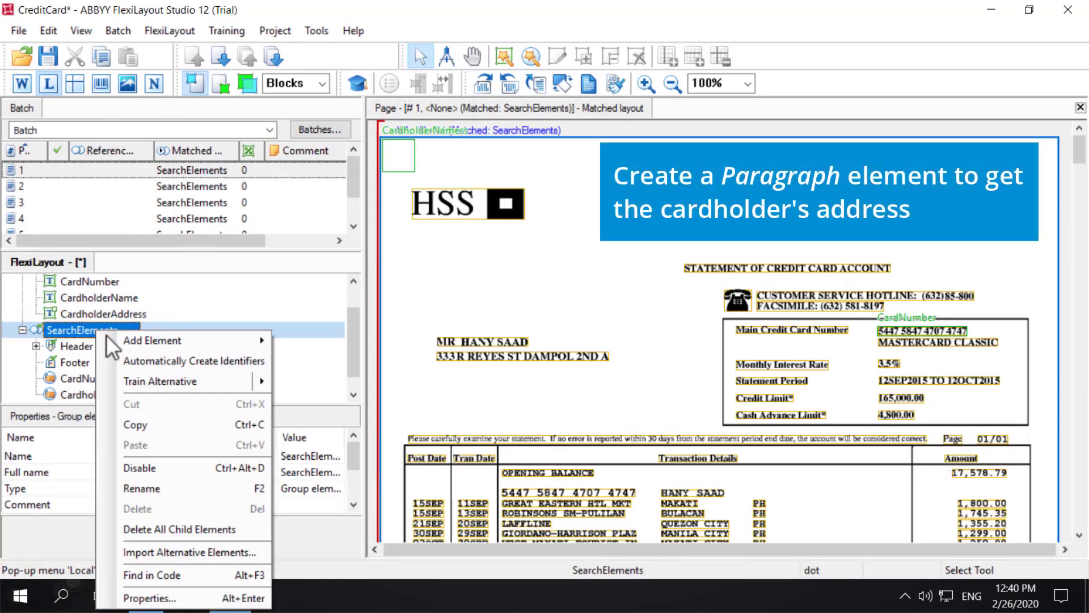
{"action": "mouse_move", "coordinate": [122, 341]}
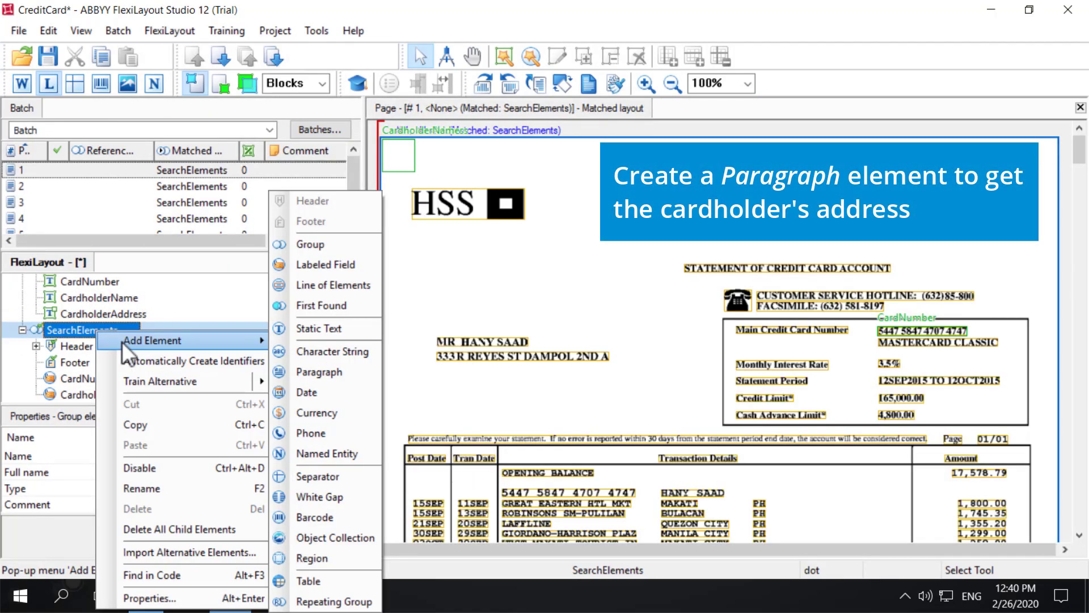
{"action": "left_click", "coordinate": [316, 372]}
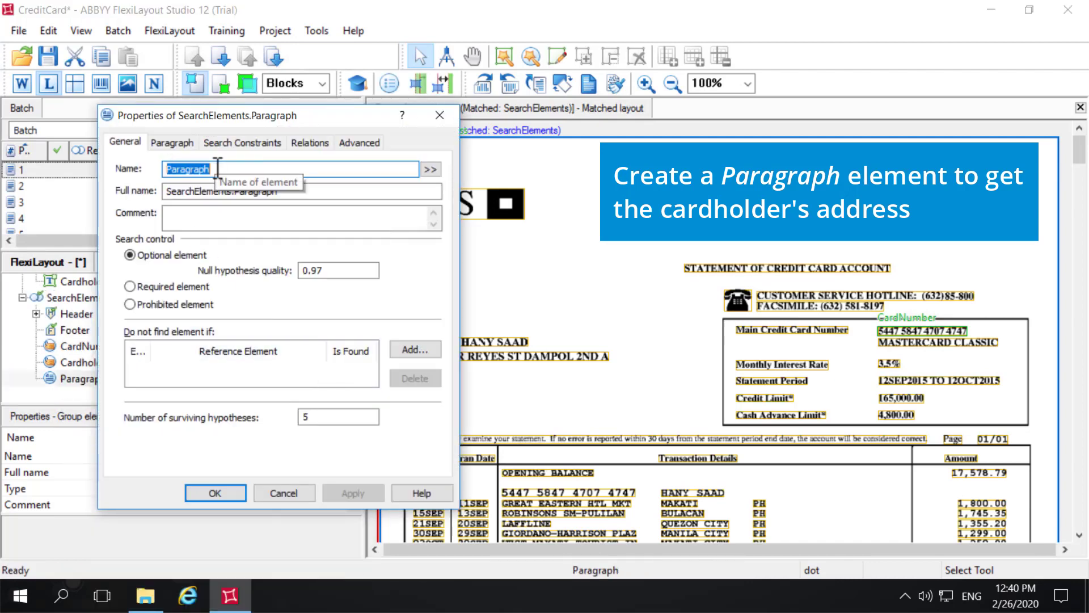
{"action": "key", "text": "BackSpace"}
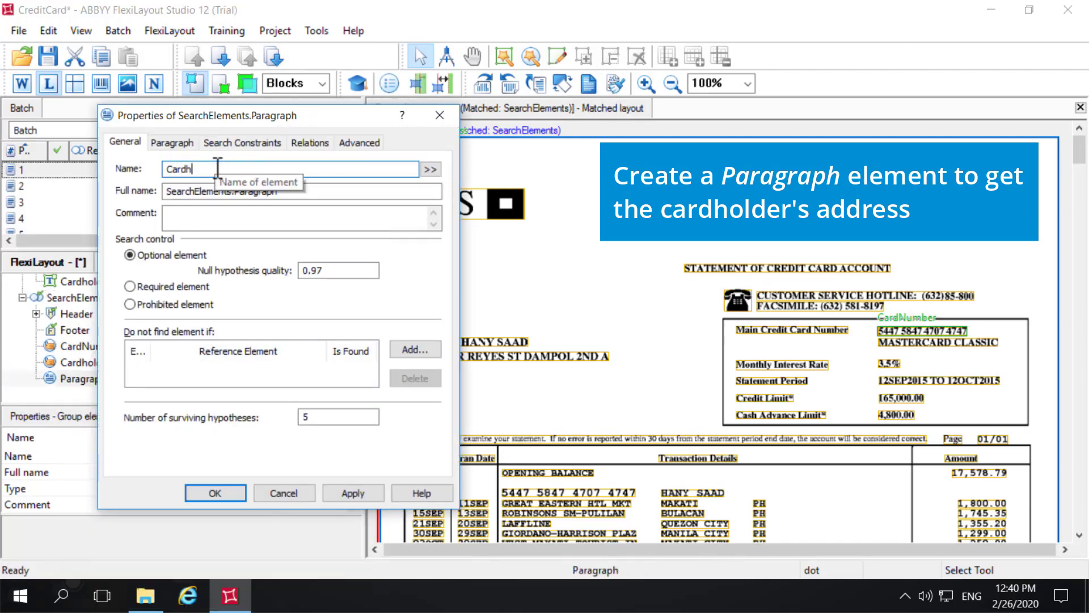
{"action": "type", "text": "CardholderAddress"}
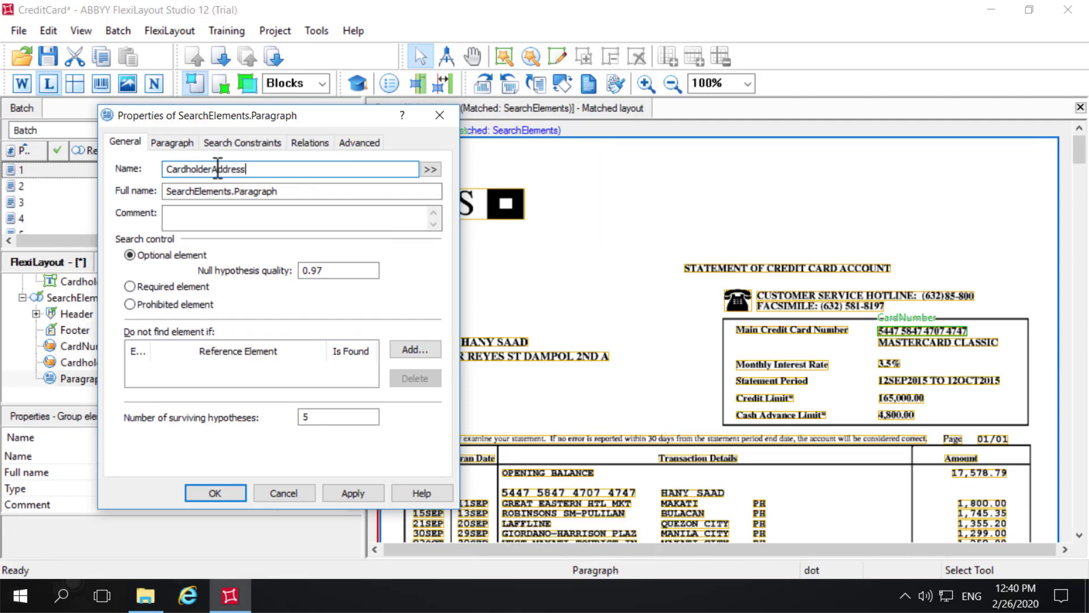
Step: Add a relation placing the address element's search area Below the reference element SearchElements.CardholderName
{"action": "left_click", "coordinate": [302, 142]}
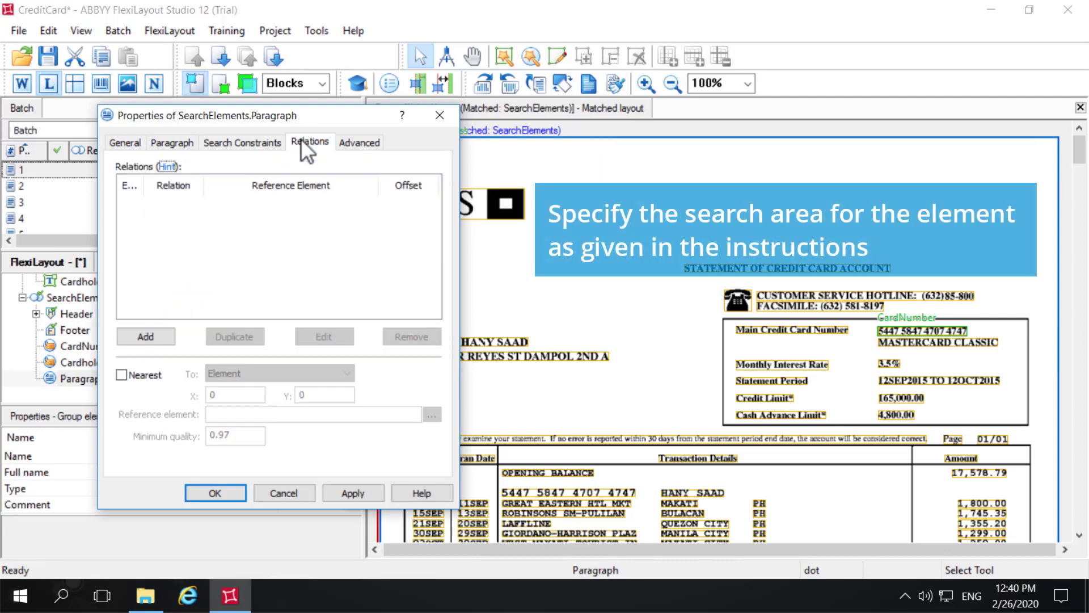
{"action": "left_click", "coordinate": [173, 341]}
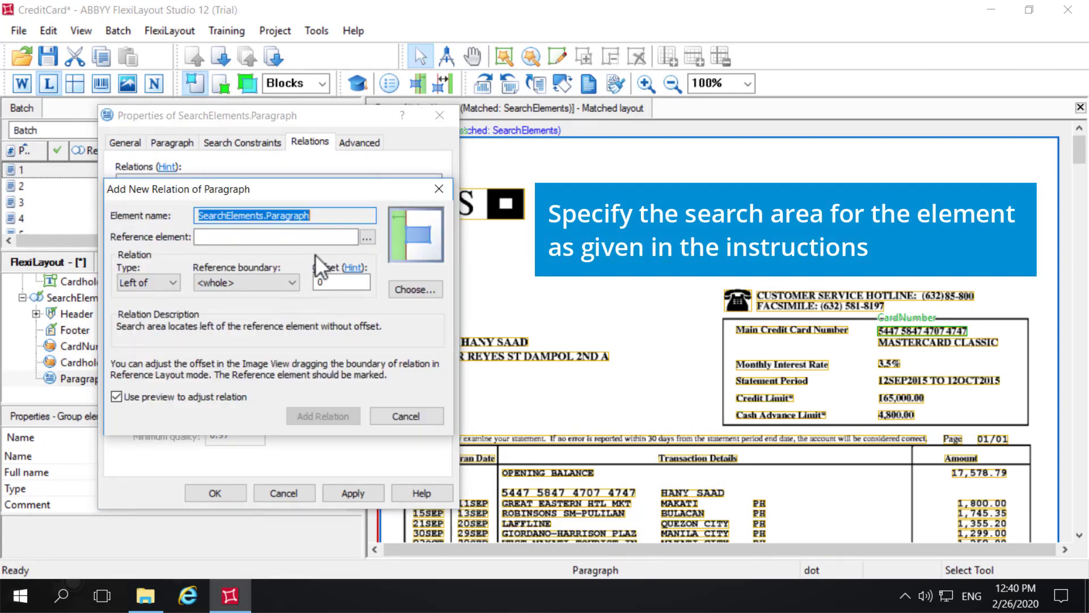
{"action": "left_click", "coordinate": [367, 237]}
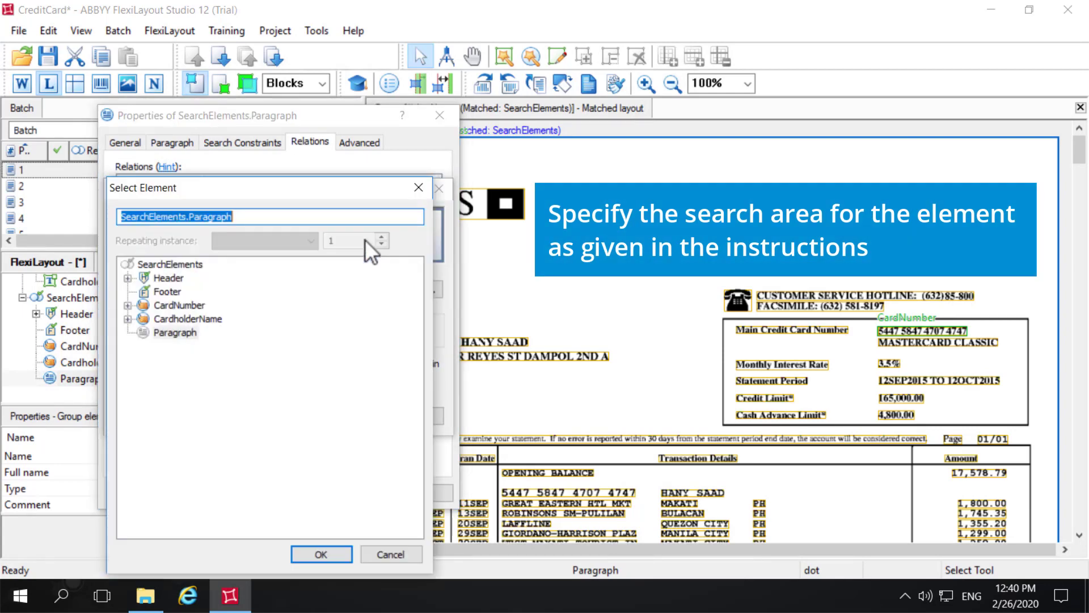
{"action": "left_click", "coordinate": [205, 319]}
{"action": "left_click", "coordinate": [328, 552]}
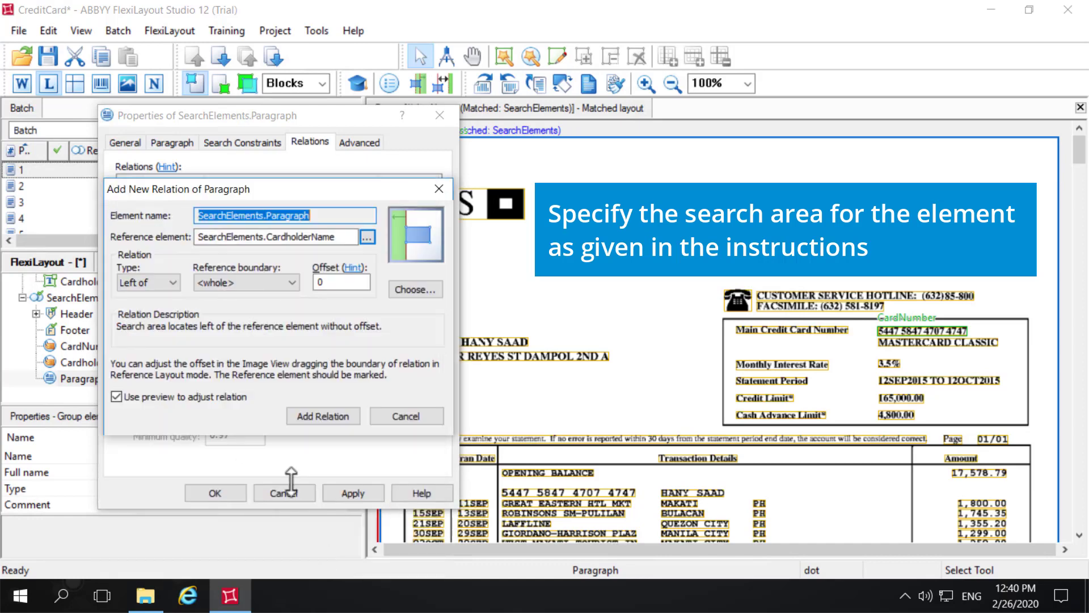
{"action": "left_click", "coordinate": [172, 278]}
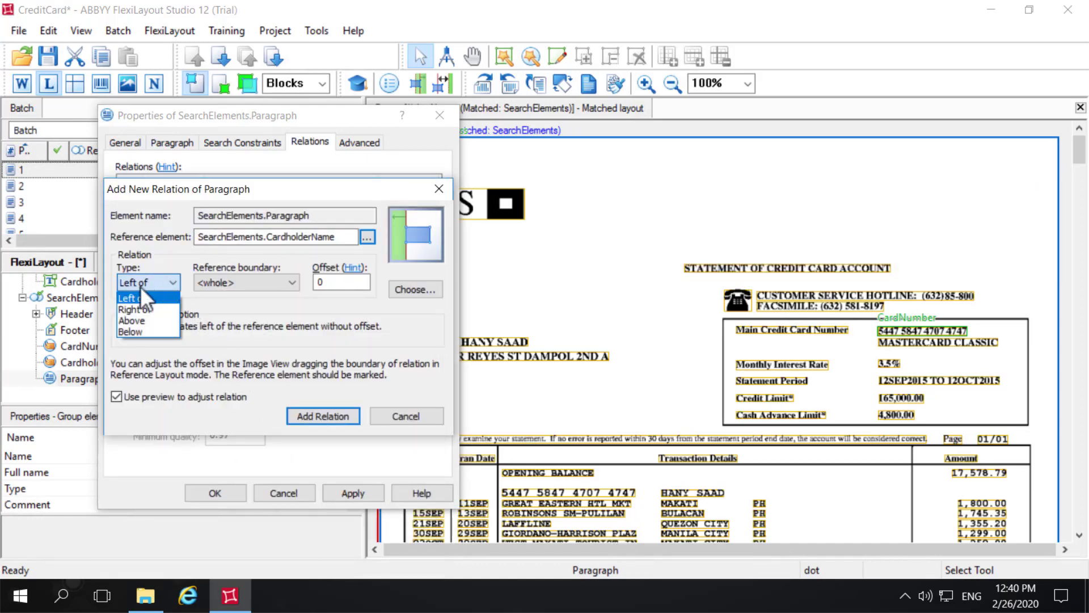
{"action": "left_click", "coordinate": [142, 331]}
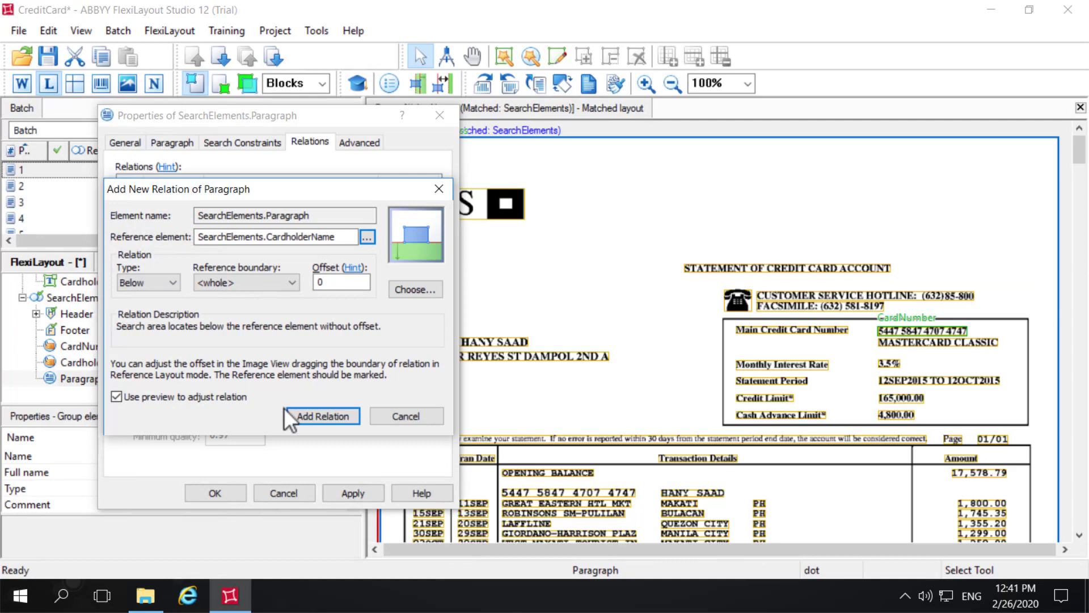
{"action": "left_click", "coordinate": [334, 424]}
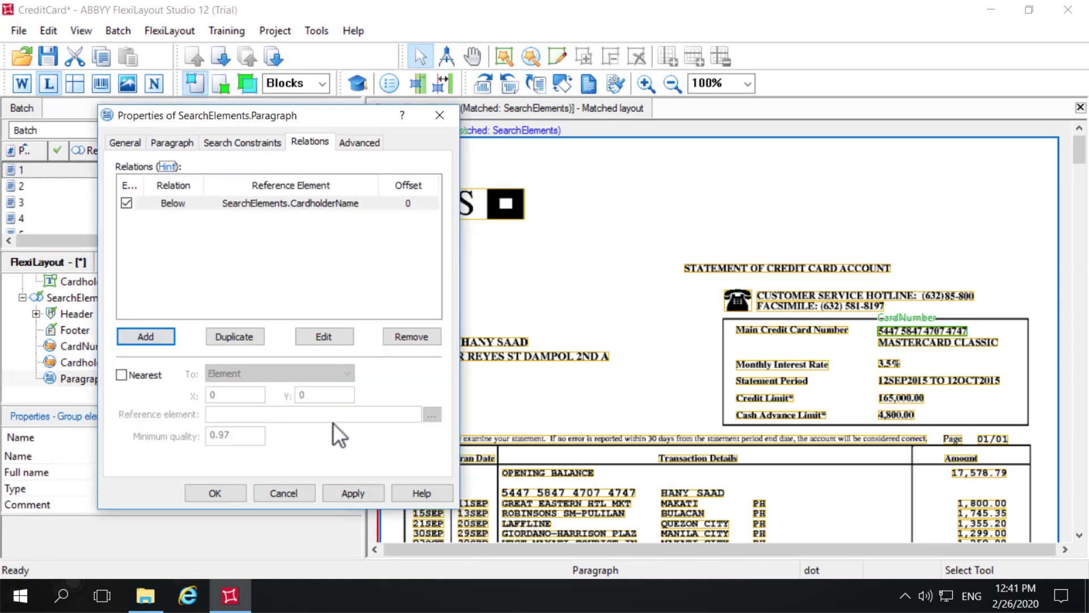
Step: Add a Left of relation for the address element with reference element SearchElements.Header.kwStatement
{"action": "left_click", "coordinate": [157, 336]}
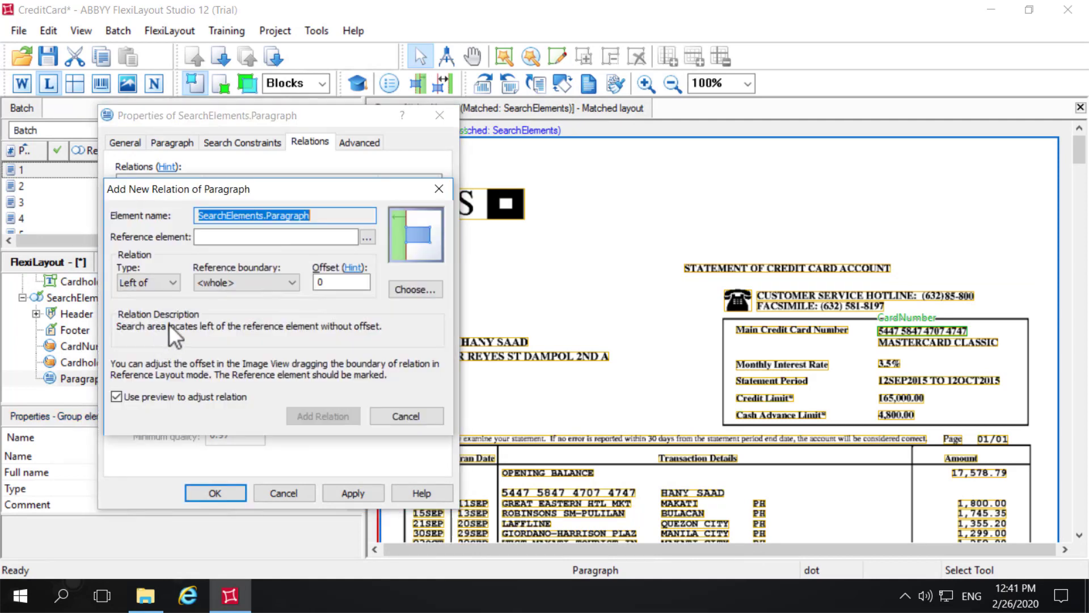
{"action": "left_click", "coordinate": [367, 234]}
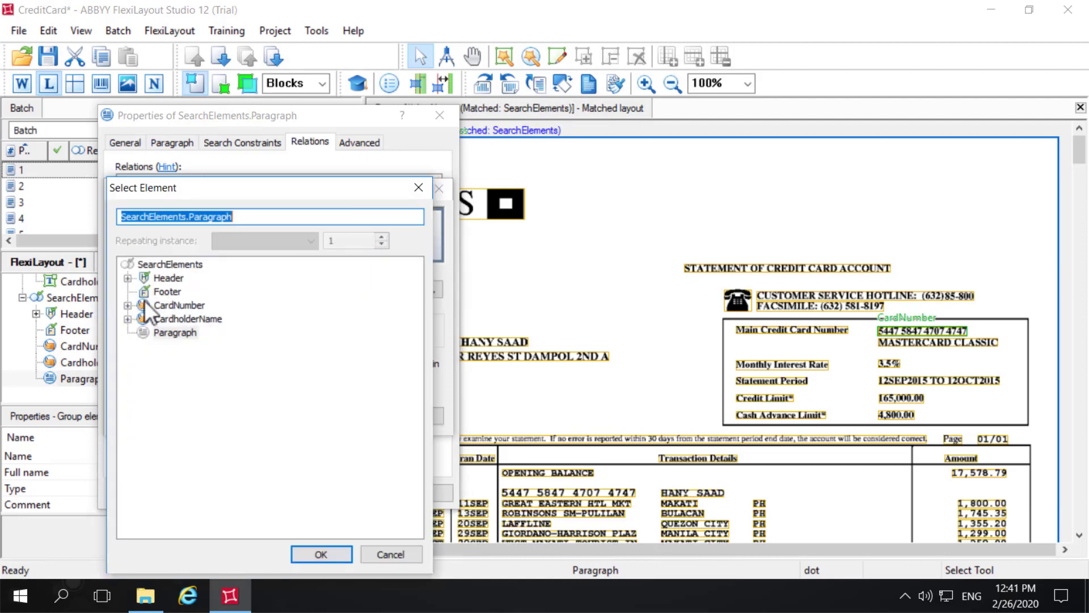
{"action": "left_click", "coordinate": [128, 278]}
{"action": "left_click", "coordinate": [181, 290]}
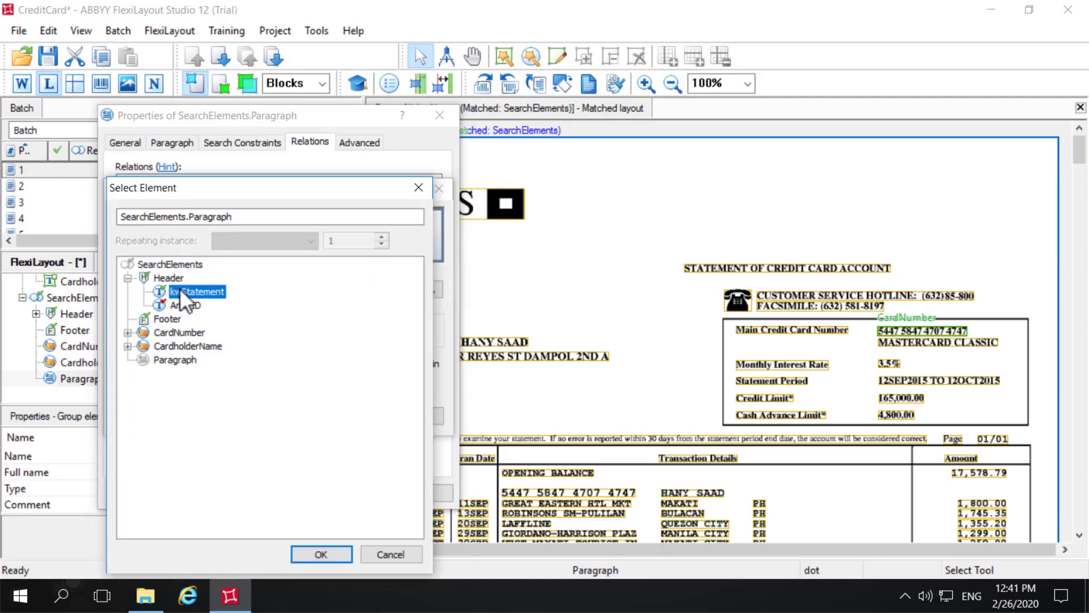
{"action": "left_click", "coordinate": [321, 552]}
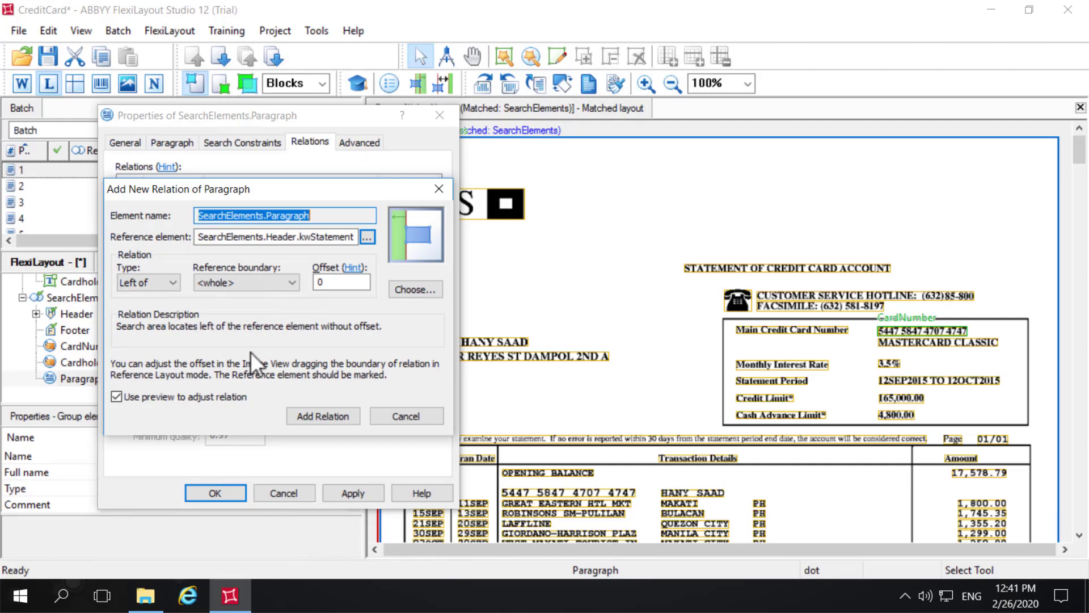
{"action": "left_click", "coordinate": [321, 414]}
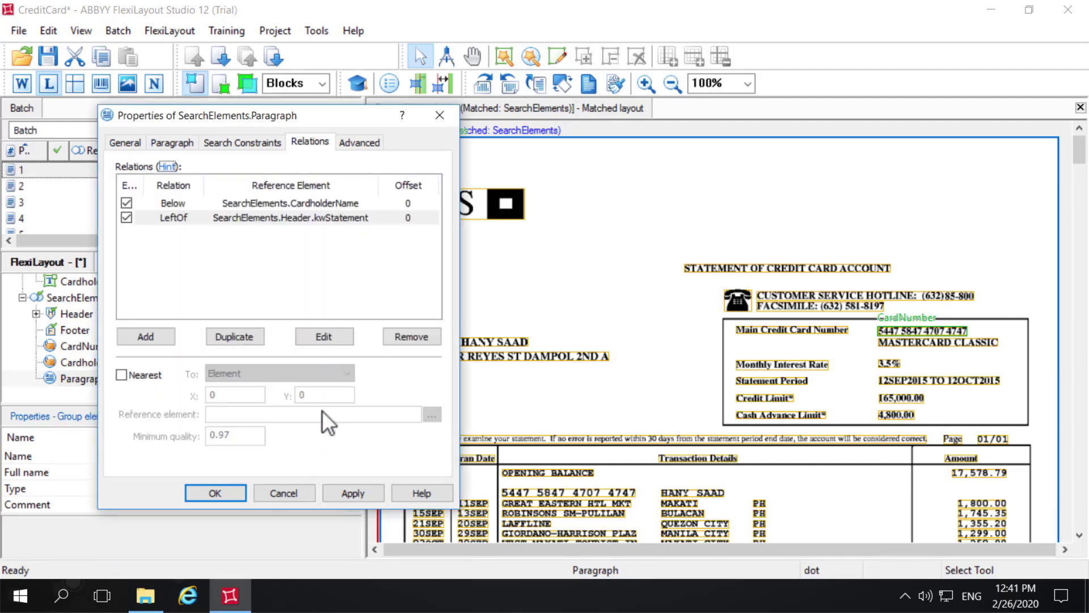
Step: Add an Above relation to SearchElements.CardholderName with offset -300 and save the address element's properties
{"action": "left_click", "coordinate": [161, 335]}
{"action": "left_click", "coordinate": [368, 237]}
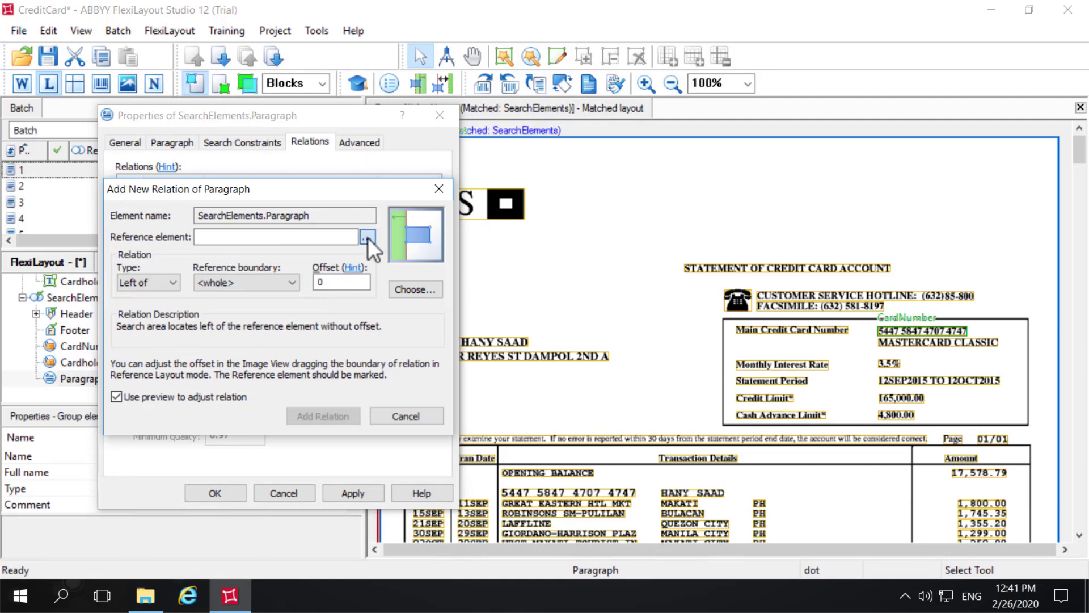
{"action": "left_click", "coordinate": [208, 318]}
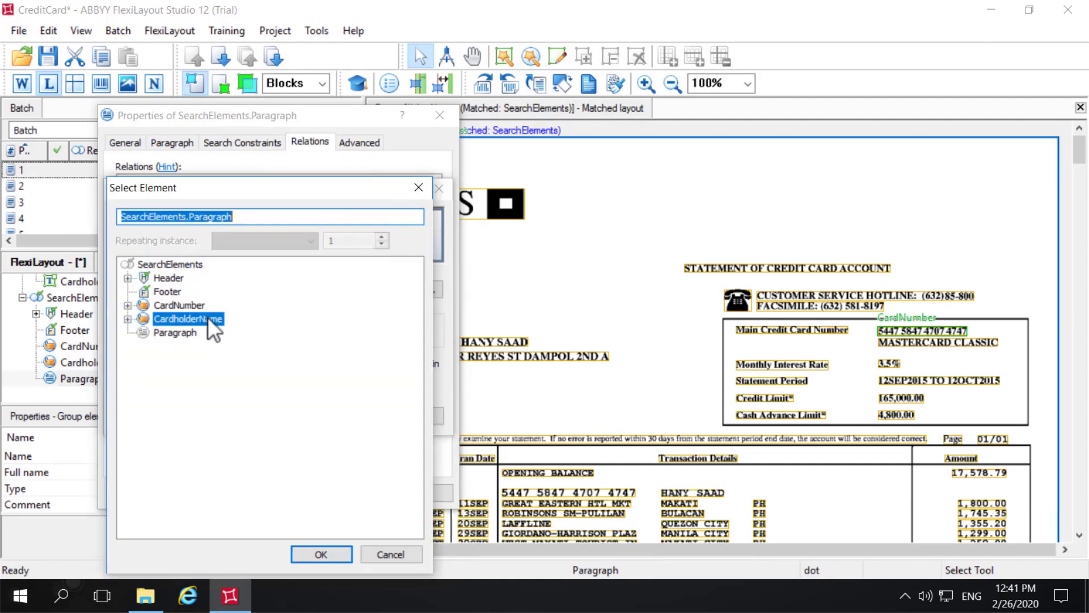
{"action": "left_click", "coordinate": [323, 553]}
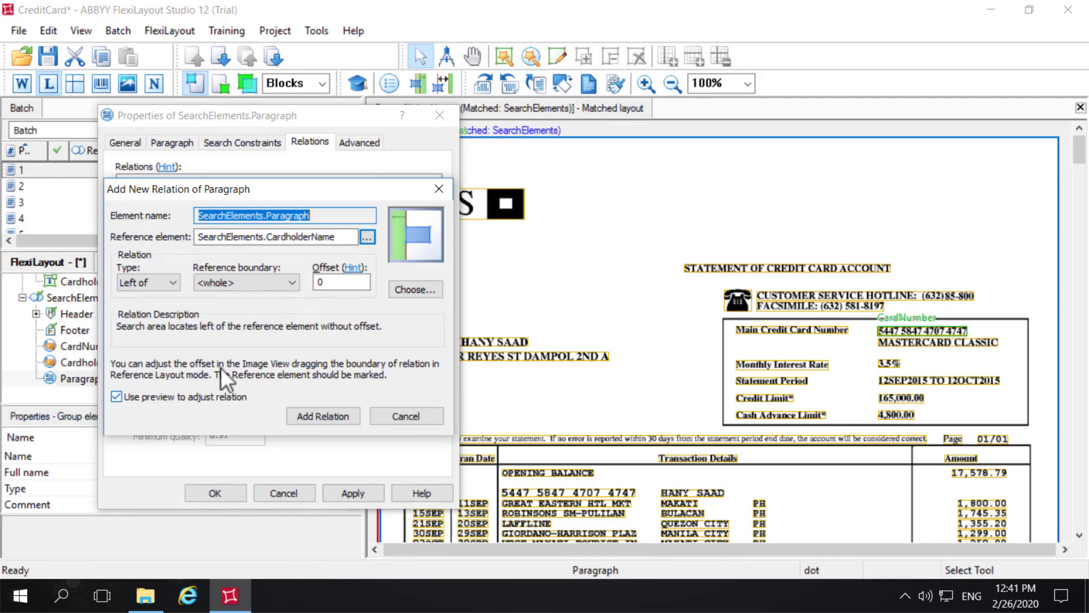
{"action": "left_click", "coordinate": [173, 282]}
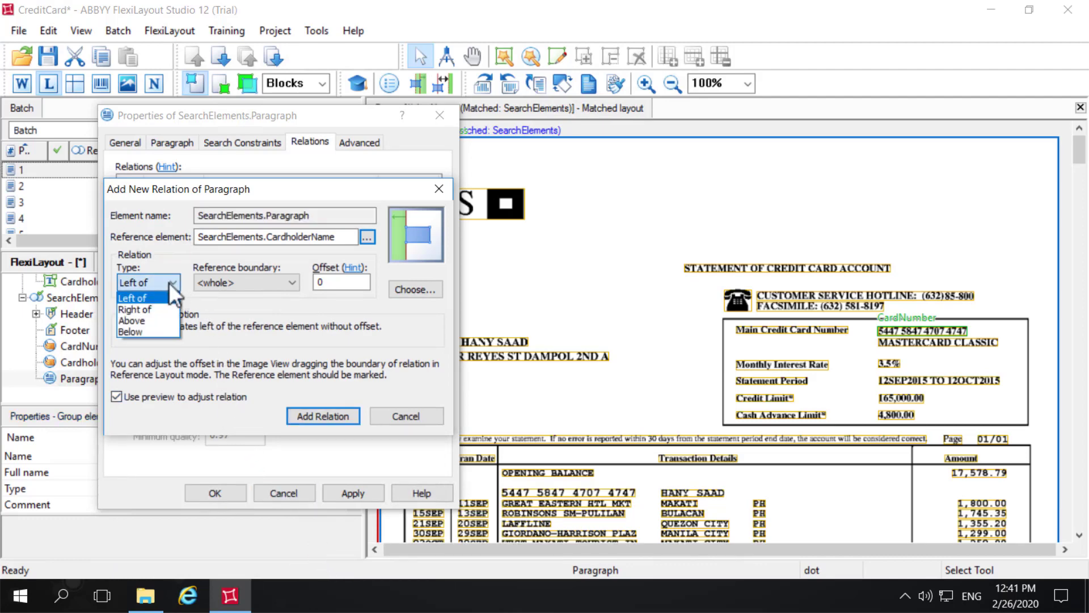
{"action": "left_click", "coordinate": [146, 321]}
{"action": "left_click", "coordinate": [360, 281]}
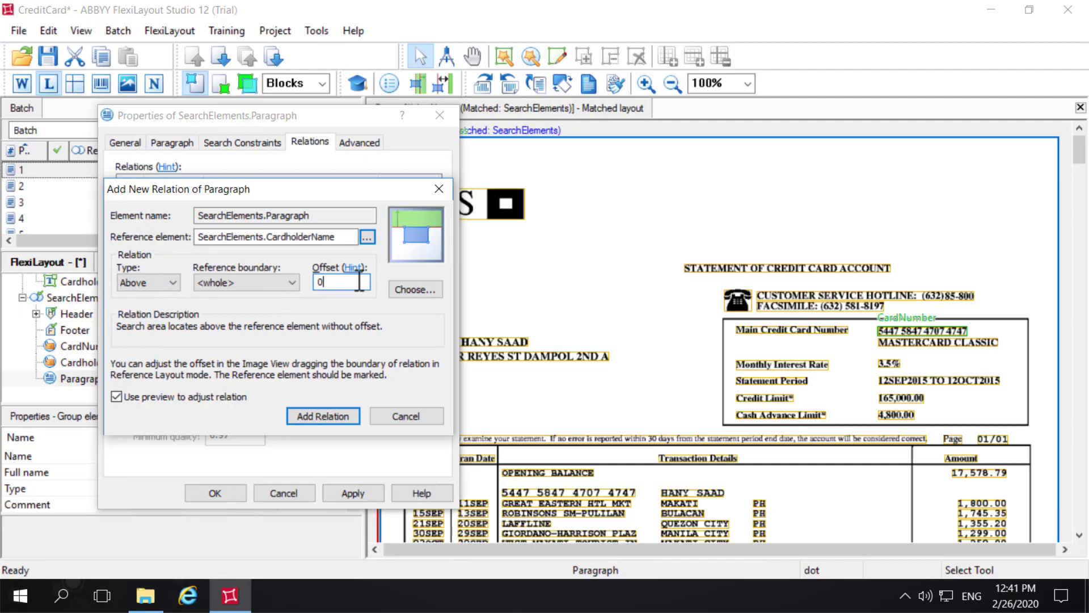
{"action": "key", "text": "BackSpace"}
{"action": "type", "text": "-300"}
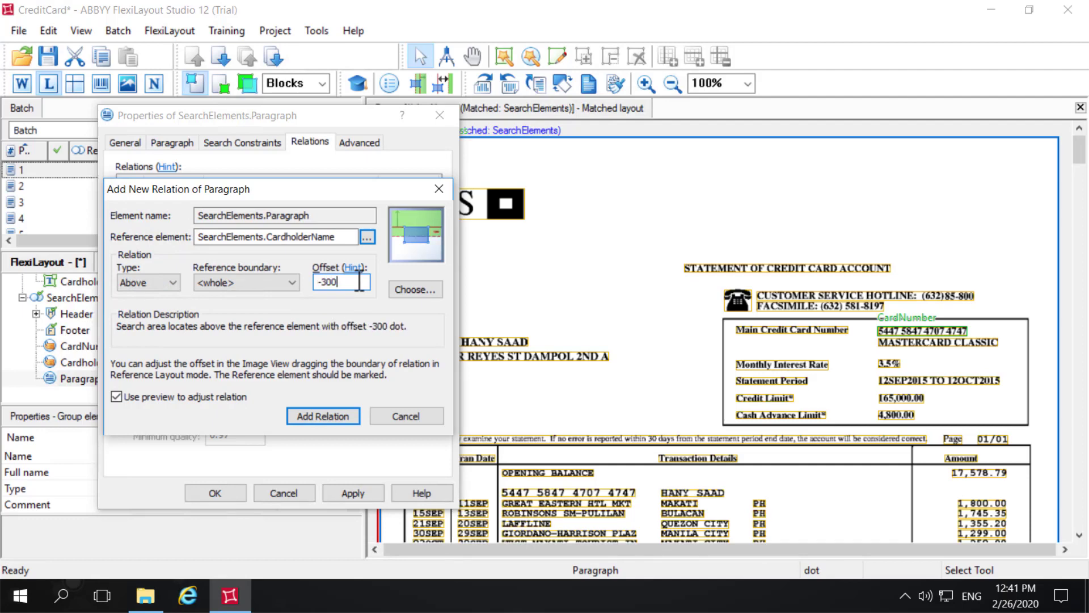
{"action": "left_click", "coordinate": [321, 414]}
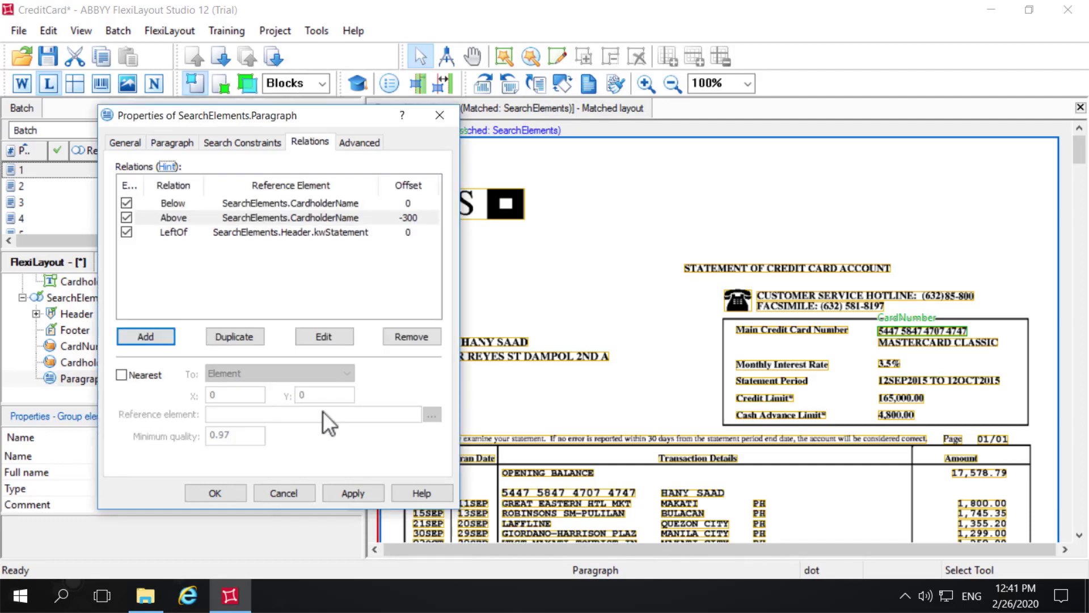
{"action": "left_click", "coordinate": [304, 234]}
{"action": "left_click", "coordinate": [352, 493]}
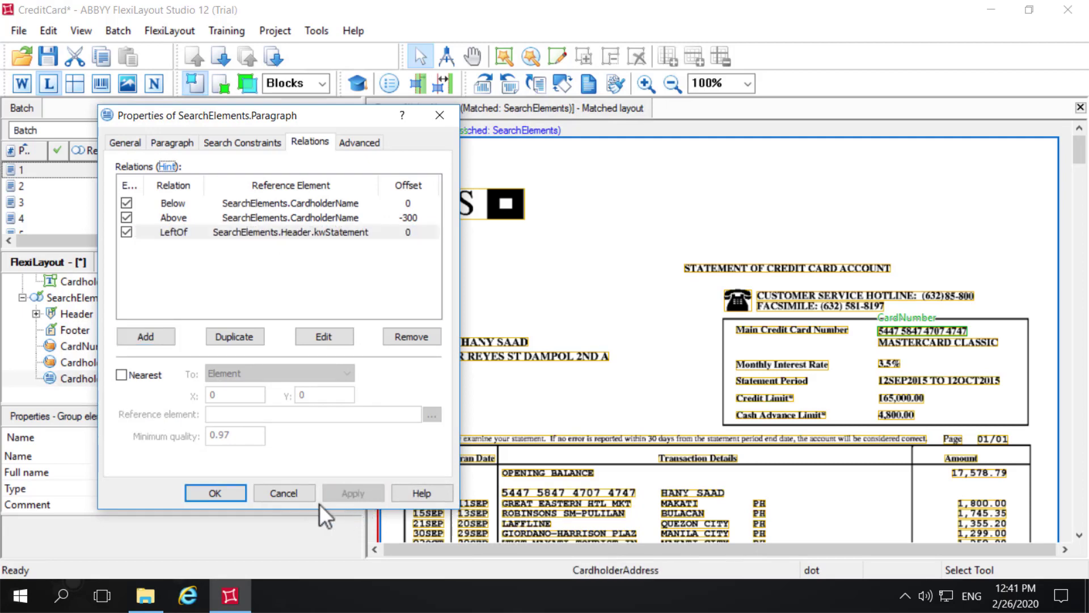
{"action": "left_click", "coordinate": [215, 491]}
Step: Match the layout on pages 1 and 2 one by one, examining the CardholderAddress hypothesis on each page
{"action": "right_click", "coordinate": [57, 170]}
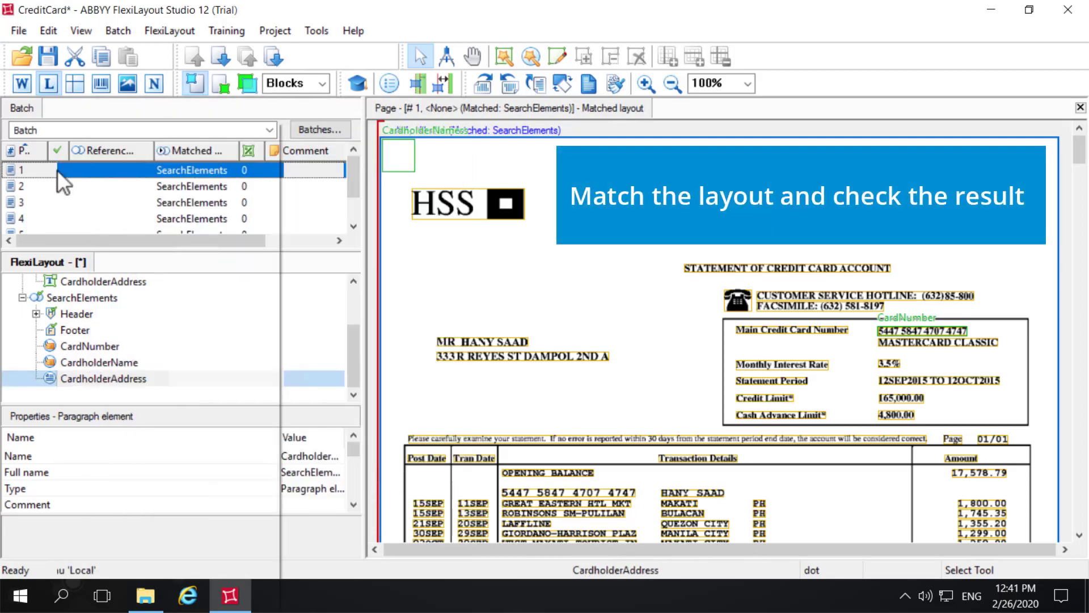
{"action": "left_click", "coordinate": [88, 129]}
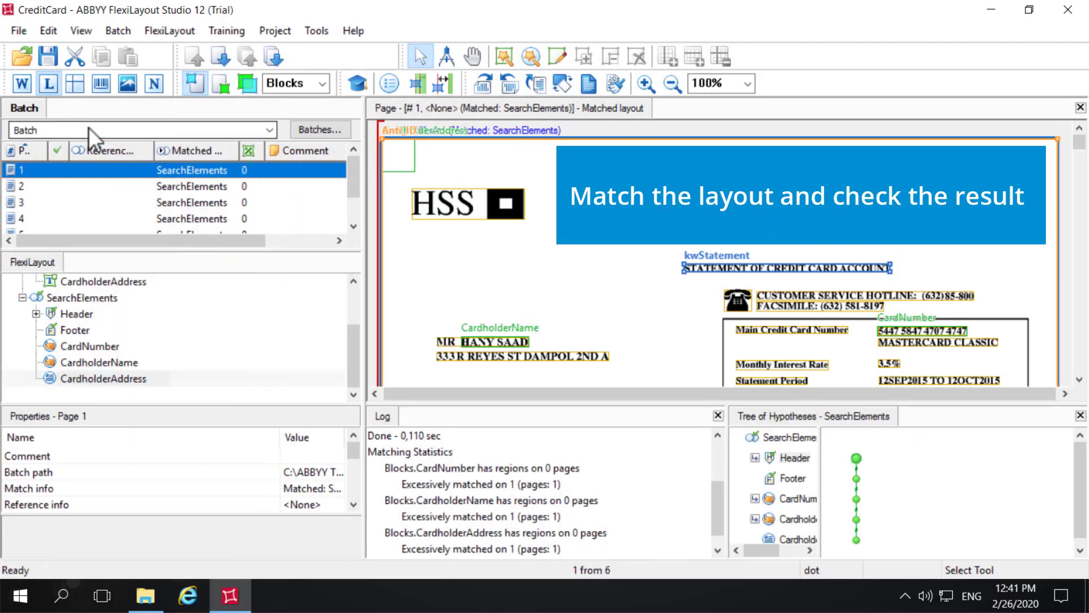
{"action": "left_click", "coordinate": [800, 539]}
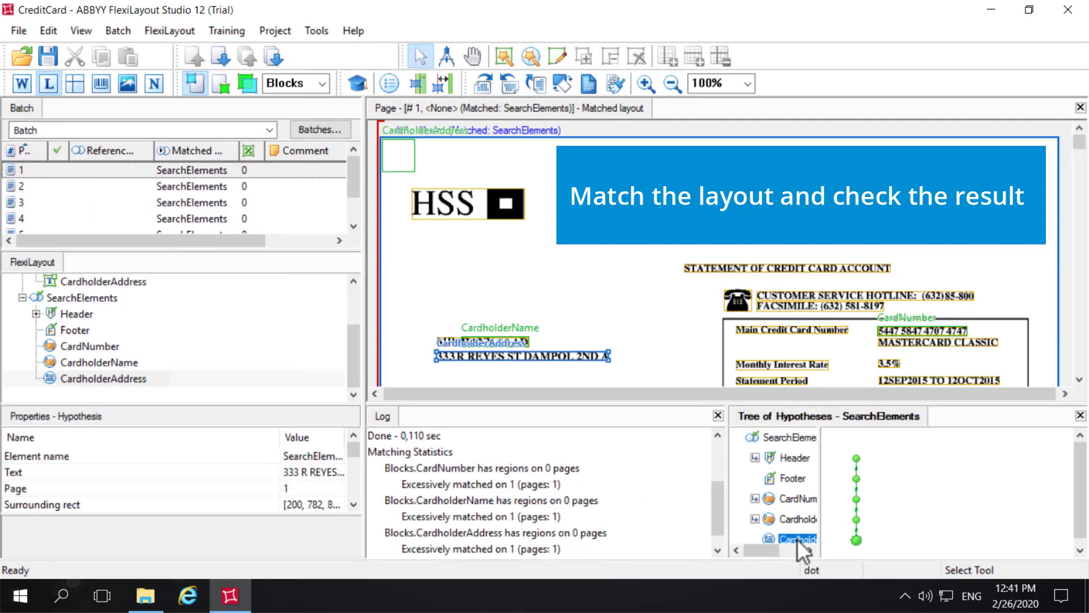
{"action": "left_click", "coordinate": [52, 181]}
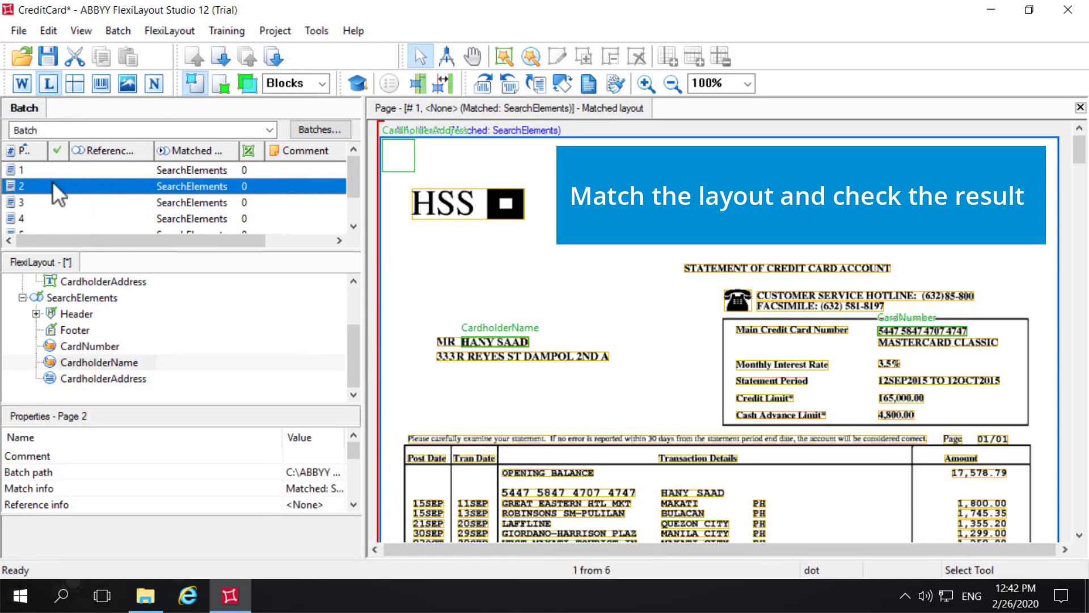
{"action": "right_click", "coordinate": [66, 178]}
{"action": "left_click", "coordinate": [102, 133]}
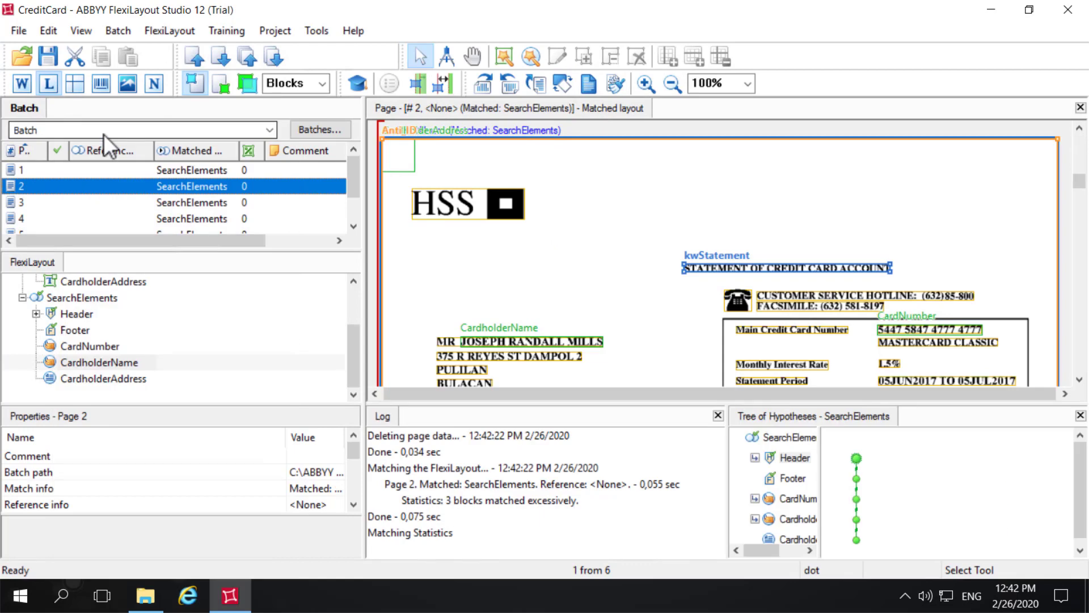
{"action": "left_click", "coordinate": [799, 540]}
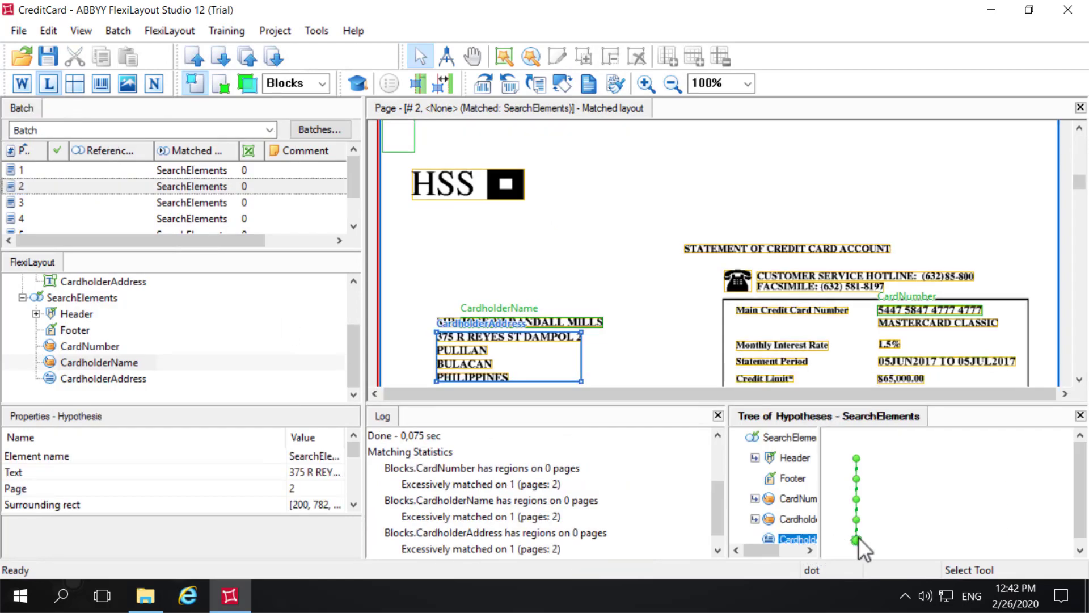
Step: Match the layout on pages 3 and 4 one by one, examining the CardholderAddress hypothesis on each
{"action": "left_click", "coordinate": [73, 202]}
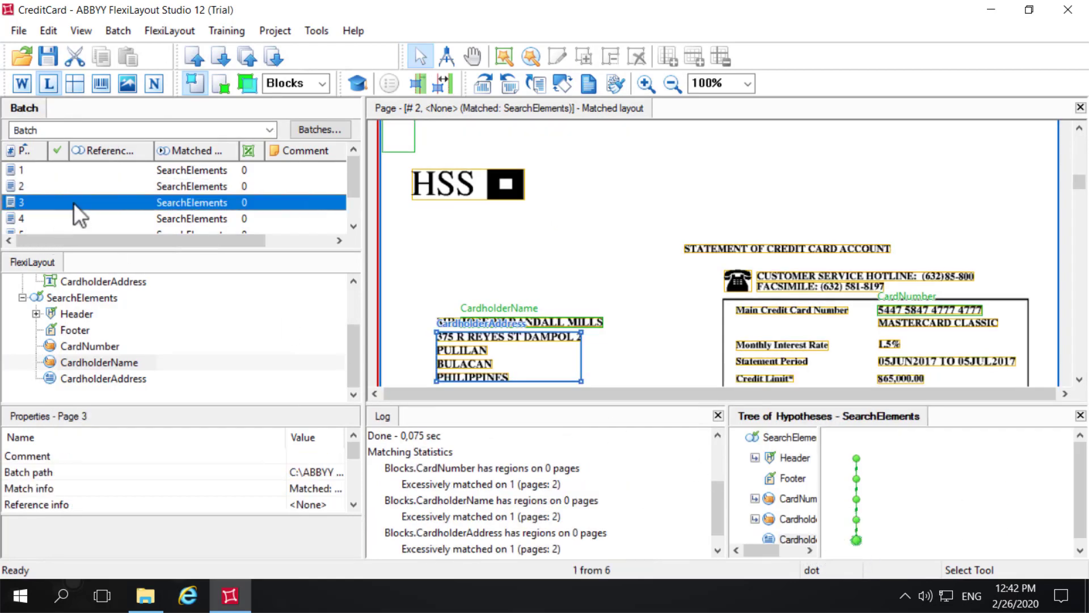
{"action": "right_click", "coordinate": [73, 201]}
{"action": "left_click", "coordinate": [149, 134]}
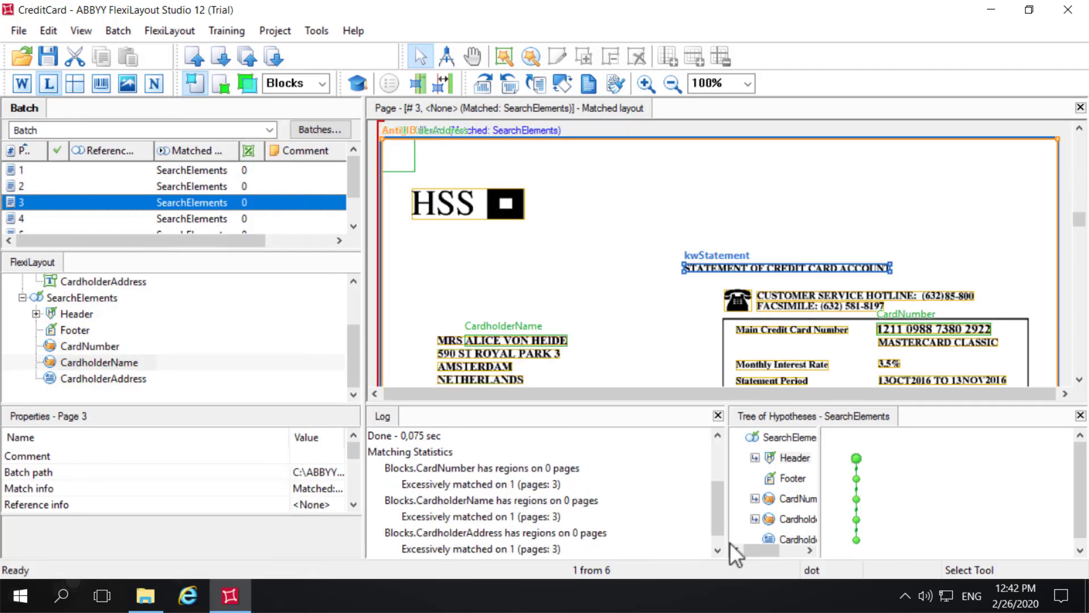
{"action": "left_click", "coordinate": [794, 540]}
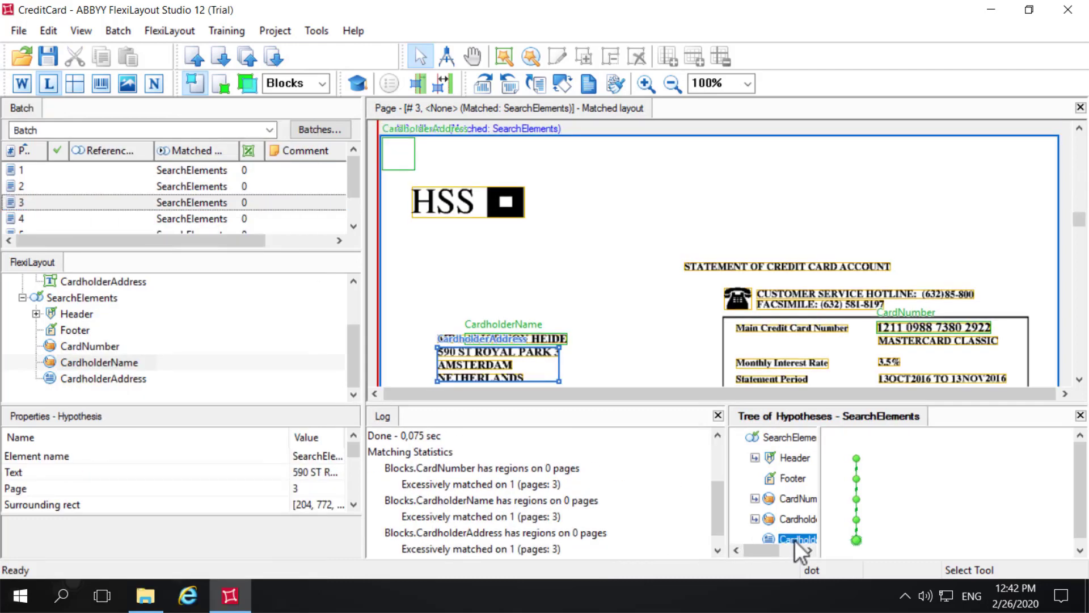
{"action": "left_click", "coordinate": [42, 218]}
{"action": "right_click", "coordinate": [43, 218]}
{"action": "left_click", "coordinate": [113, 132]}
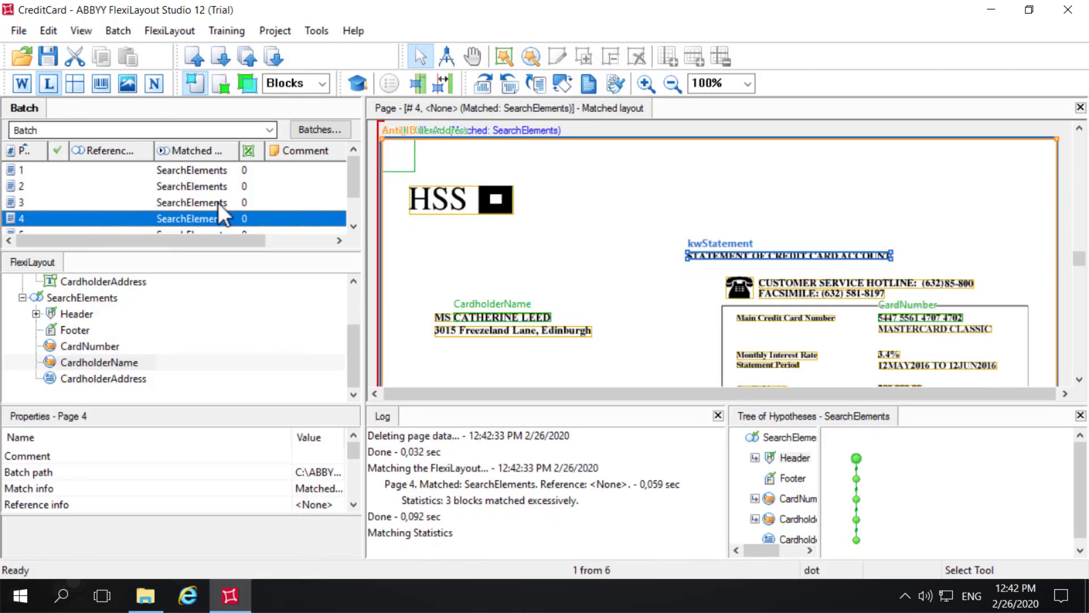
{"action": "left_click", "coordinate": [797, 540]}
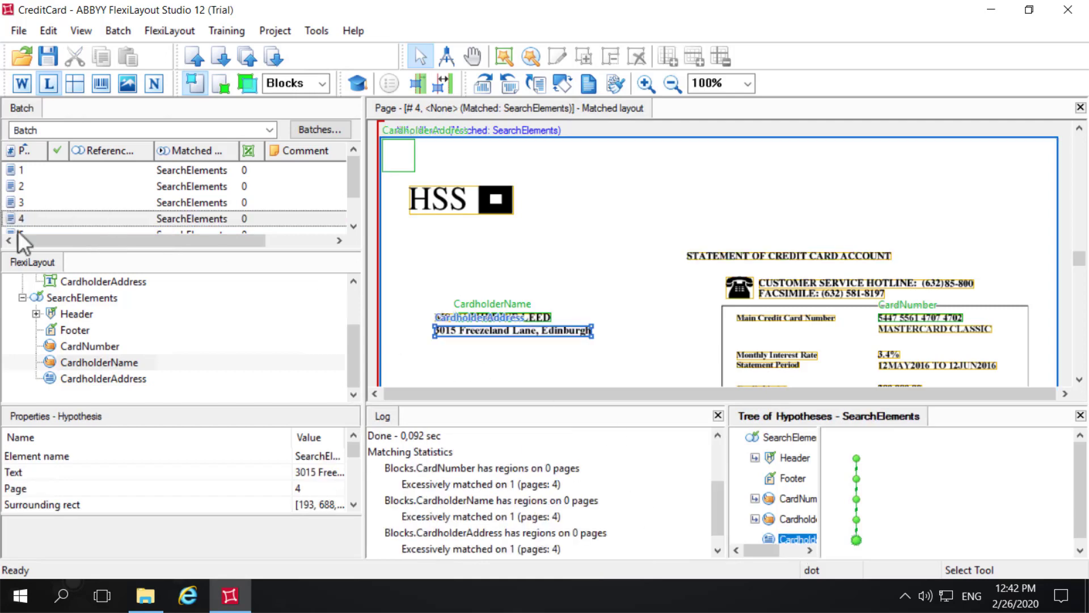
Step: Match the layout on pages 5 and 6 in turn and inspect where the CardholderAddress hypothesis falls
{"action": "scroll", "coordinate": [354, 197], "scroll_direction": "down", "scroll_amount": 2}
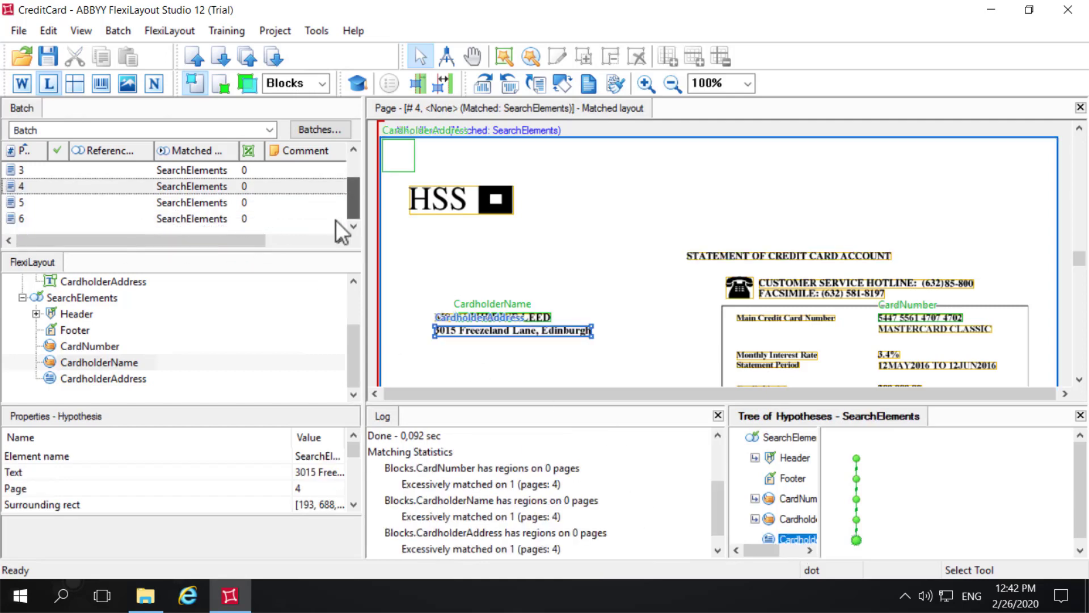
{"action": "right_click", "coordinate": [65, 203]}
{"action": "left_click", "coordinate": [122, 132]}
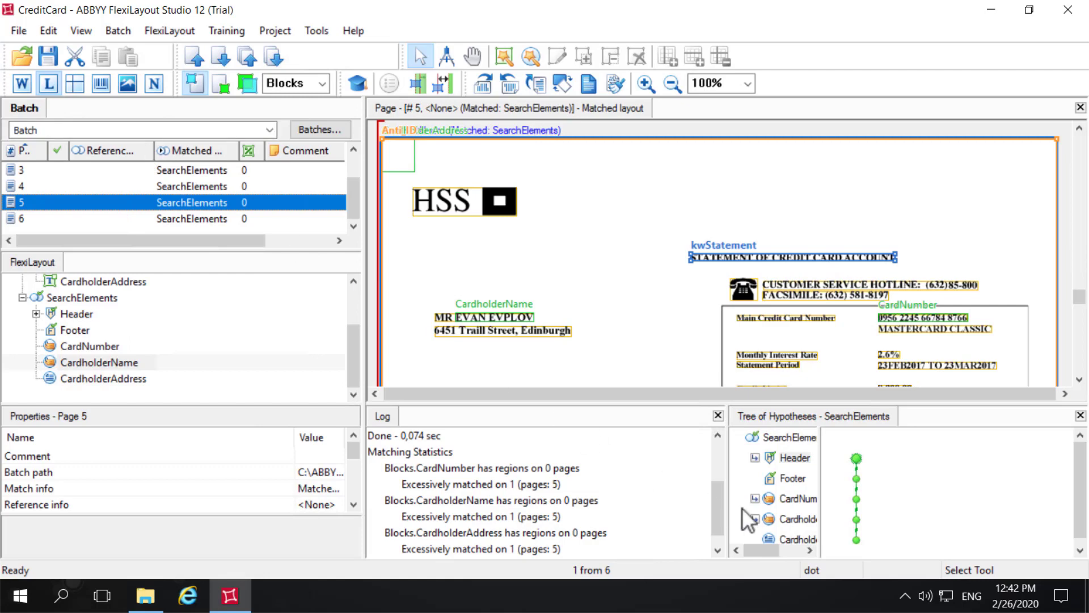
{"action": "left_click", "coordinate": [801, 540]}
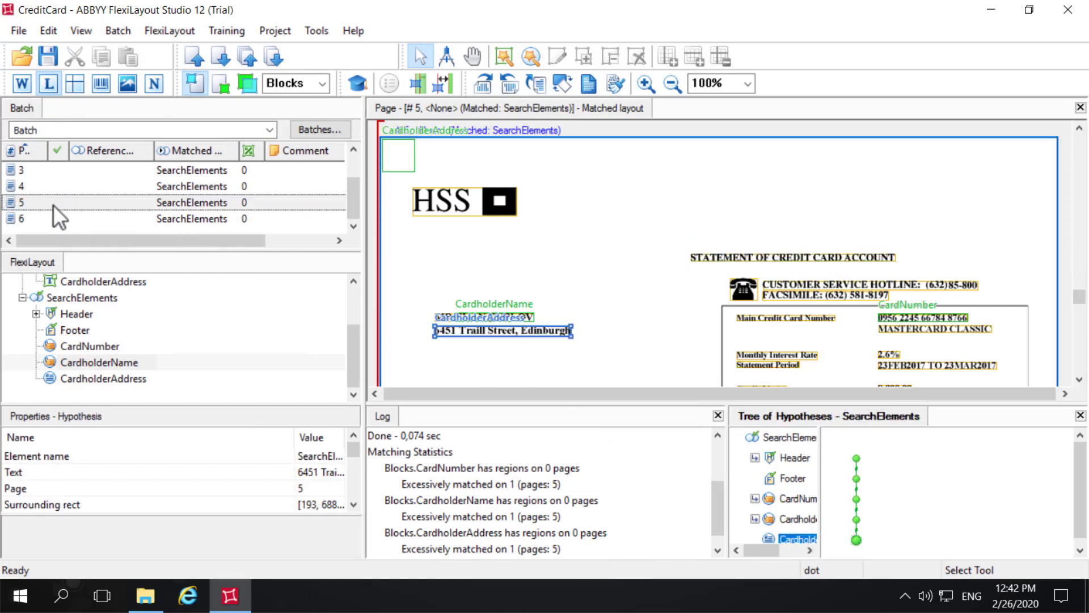
{"action": "right_click", "coordinate": [42, 218]}
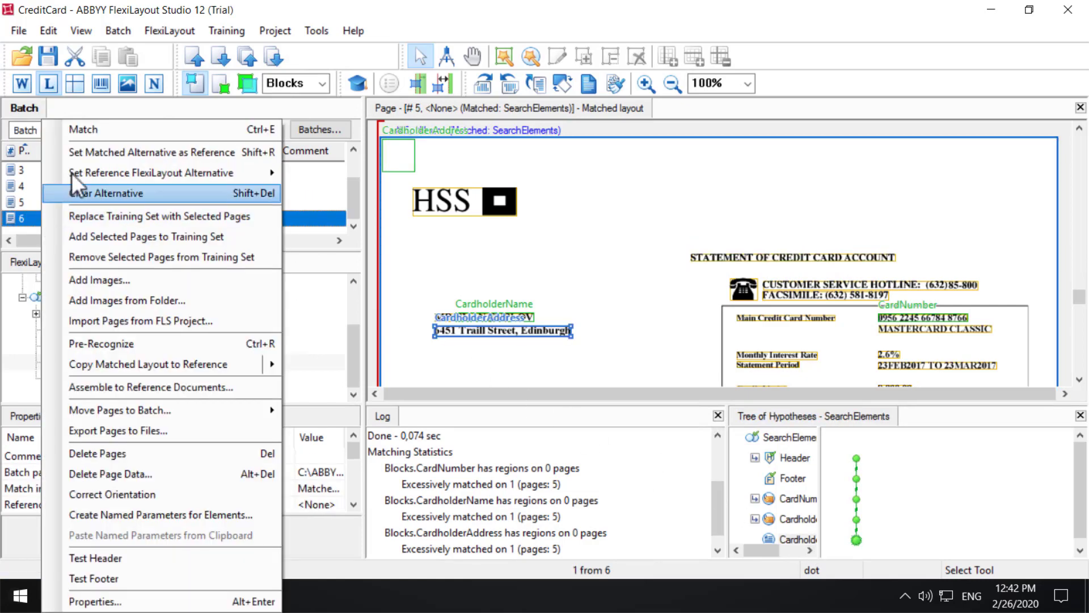
{"action": "left_click", "coordinate": [104, 132]}
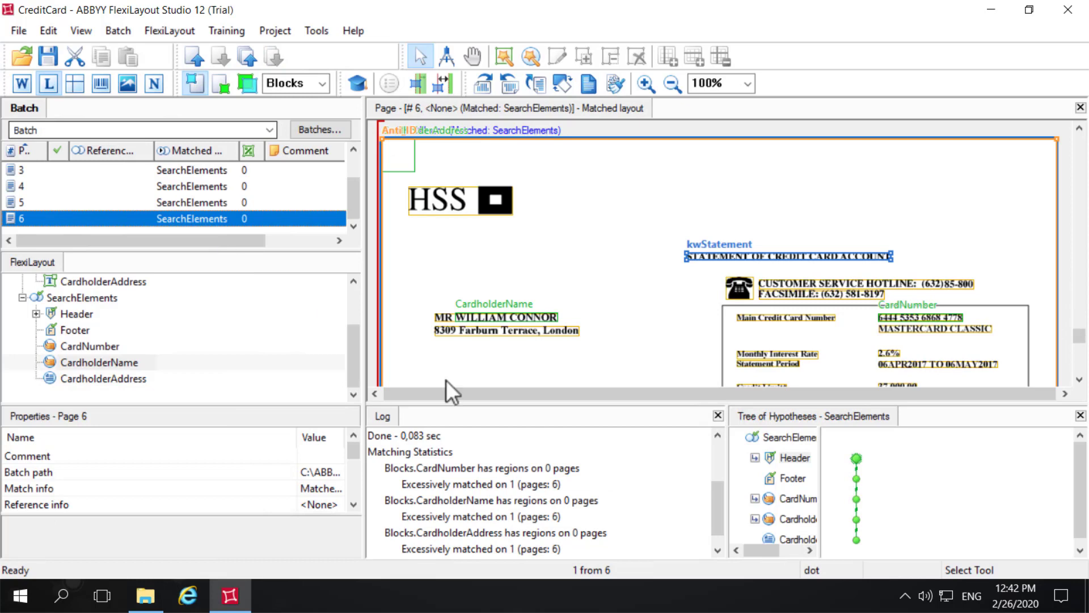
{"action": "left_click", "coordinate": [800, 539]}
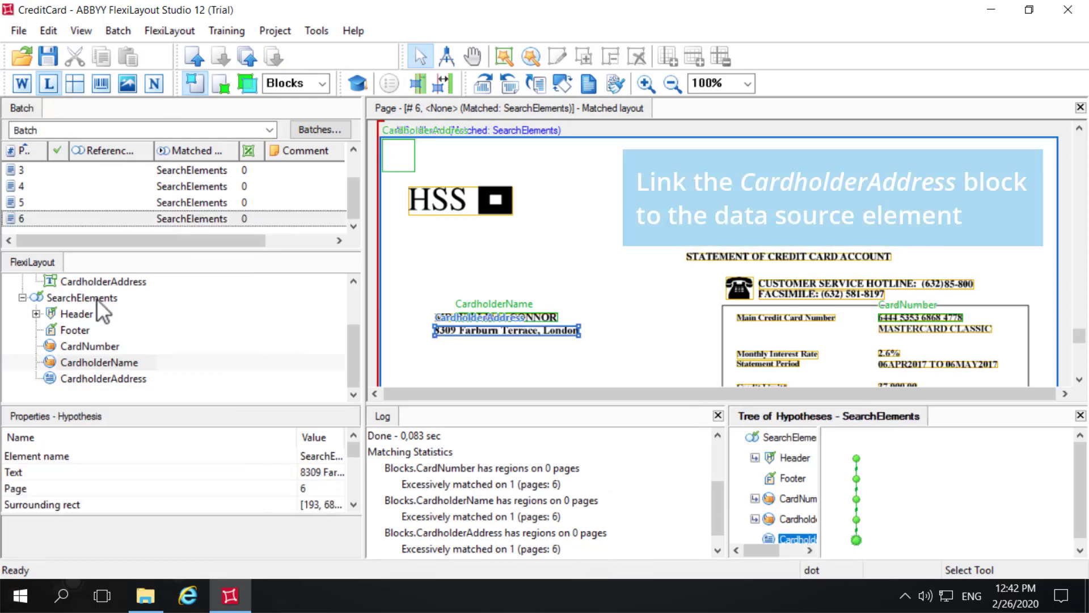
Step: Link the CardholderAddress block to the source element SearchElements.CardholderAddress instead of an expression and save the block's properties
{"action": "left_click", "coordinate": [92, 281]}
{"action": "right_click", "coordinate": [92, 281]}
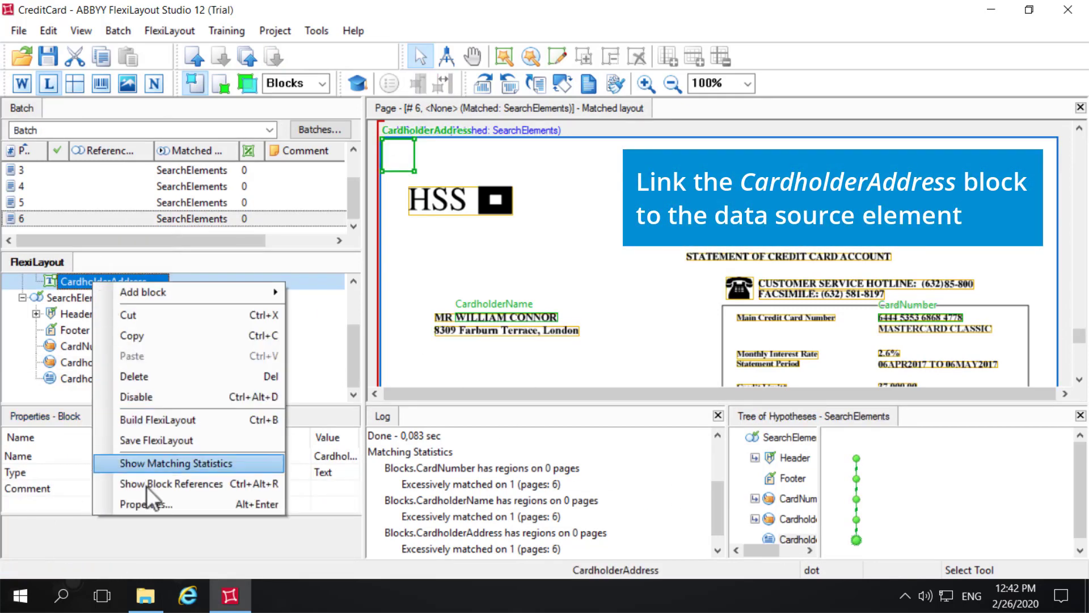
{"action": "left_click", "coordinate": [151, 502]}
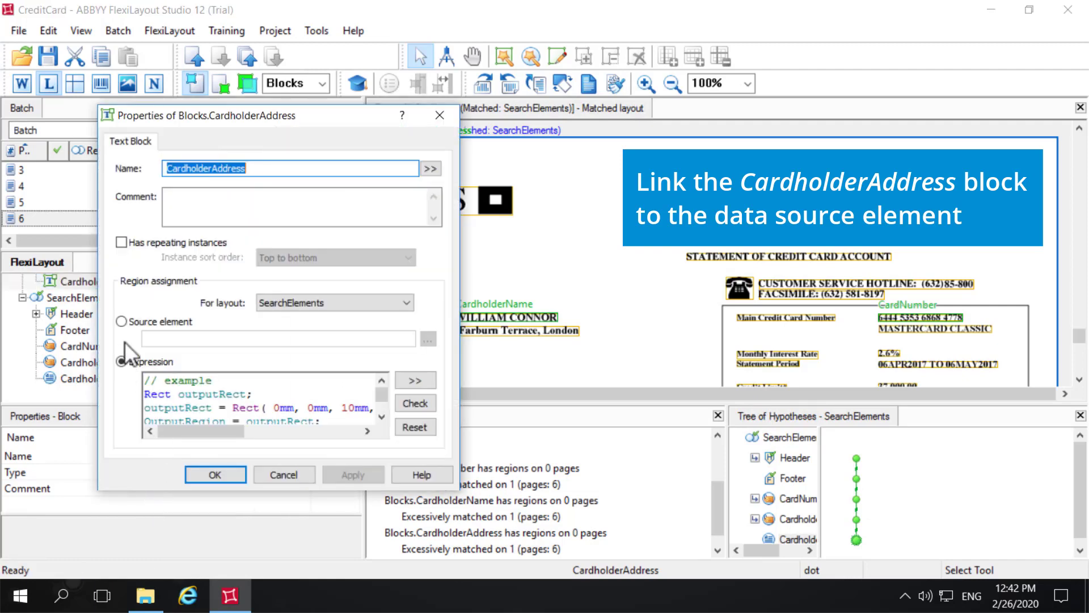
{"action": "left_click", "coordinate": [123, 321]}
{"action": "left_click", "coordinate": [428, 339]}
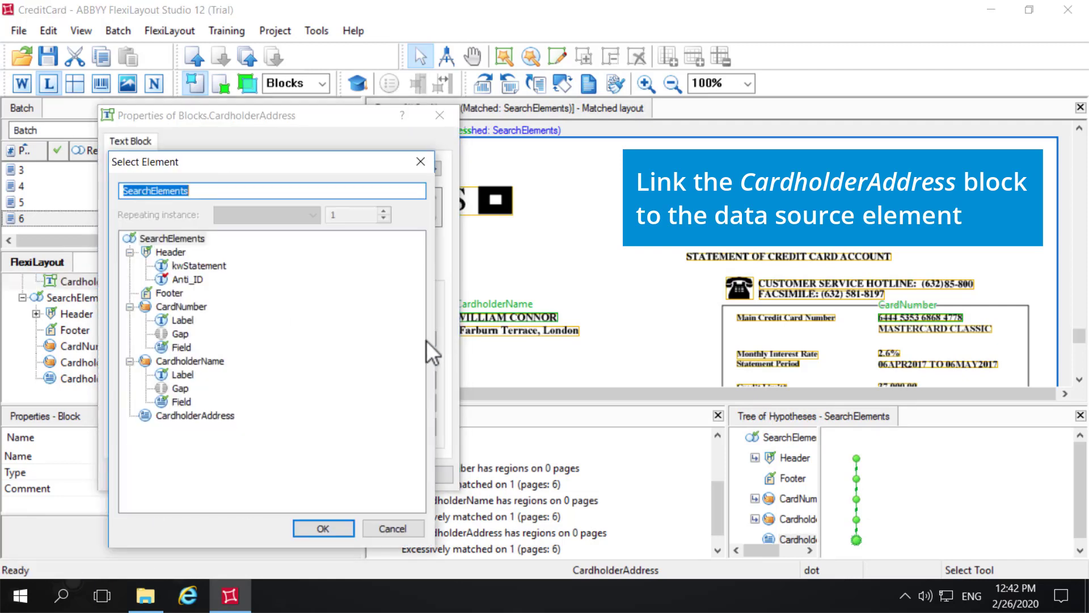
{"action": "left_click", "coordinate": [219, 413]}
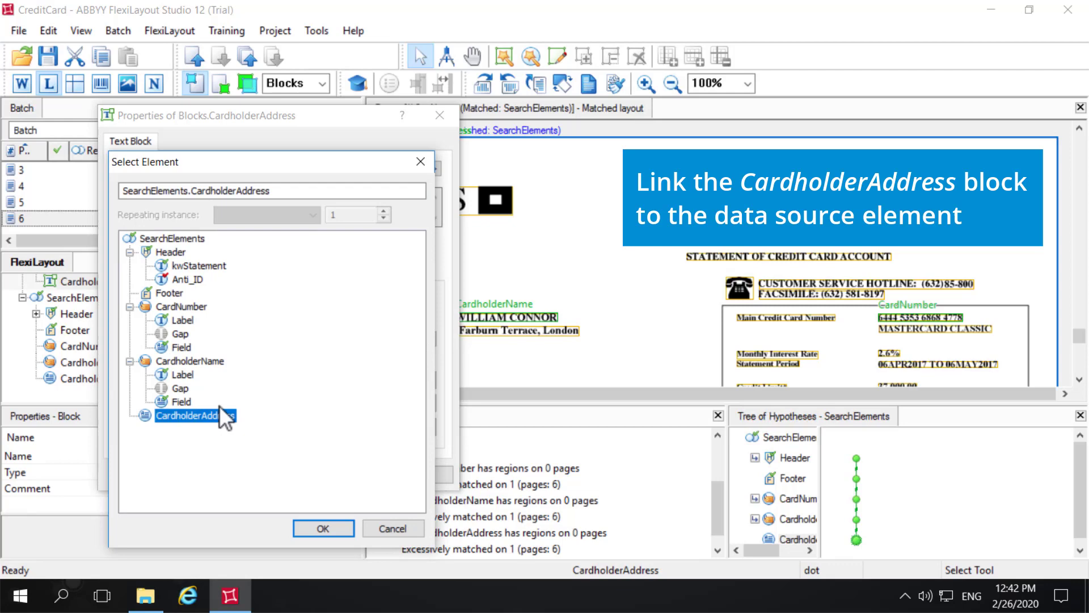
{"action": "left_click", "coordinate": [319, 531]}
{"action": "left_click", "coordinate": [351, 478]}
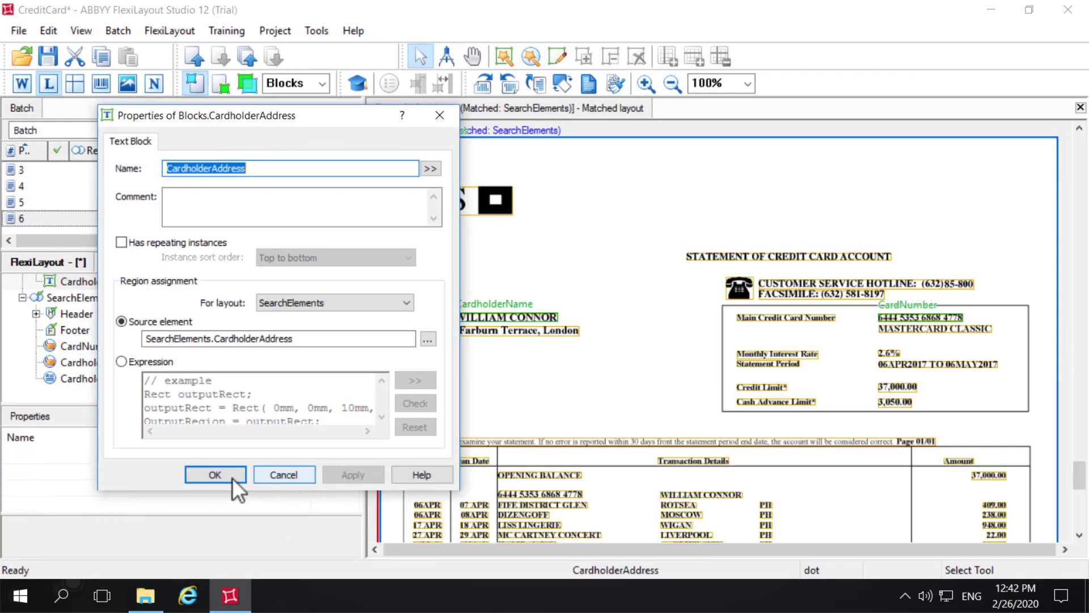
{"action": "left_click", "coordinate": [230, 476]}
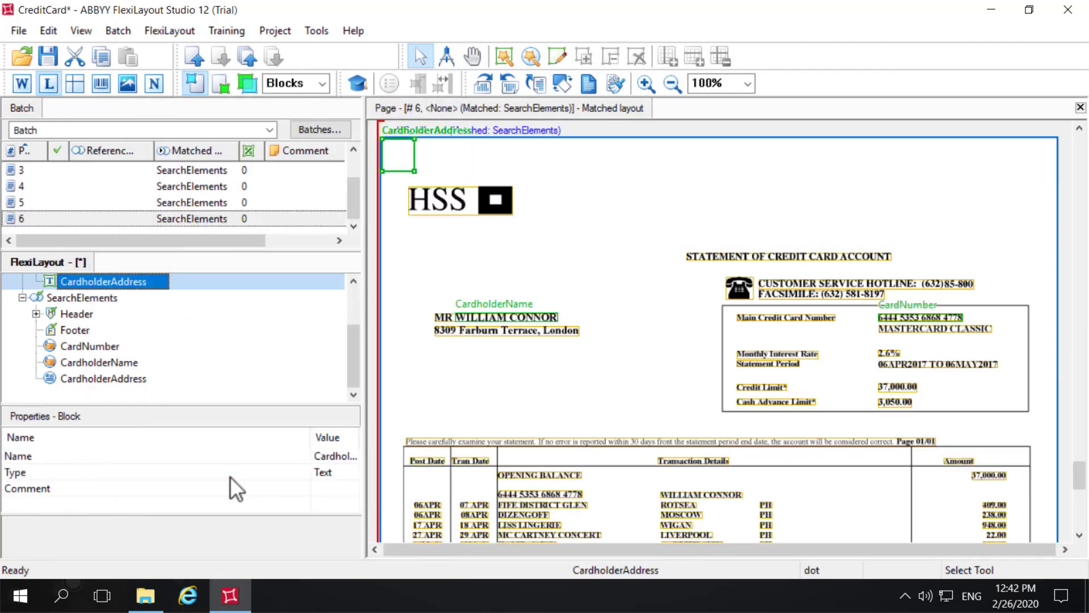
Step: Export the FlexiLayout as CreditCard.afl in MyFLSProjects, replacing the existing file and without creating a backup version
{"action": "left_click", "coordinate": [13, 31]}
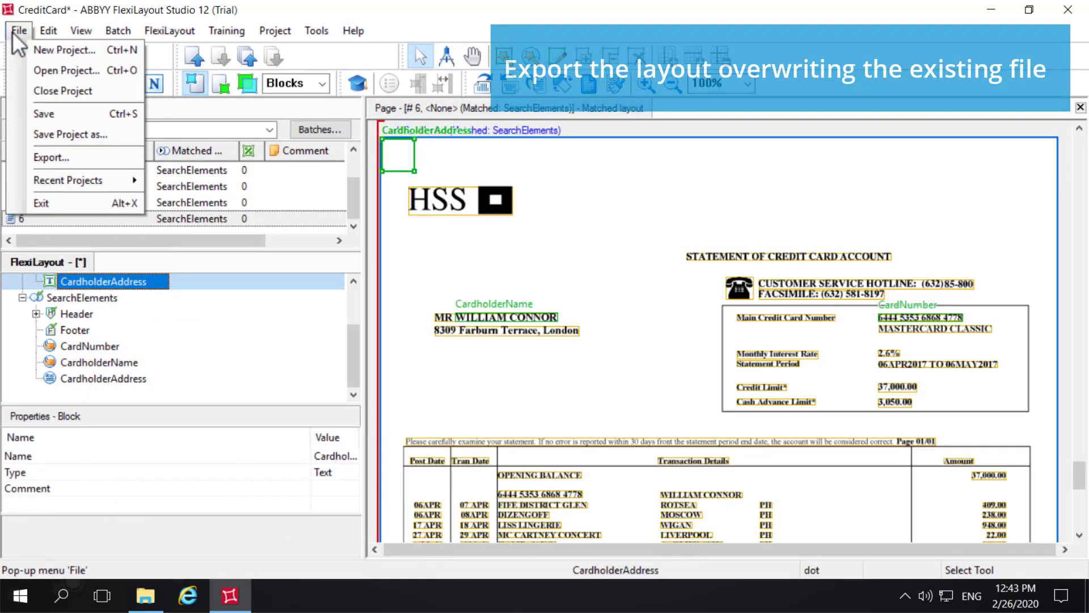
{"action": "left_click", "coordinate": [75, 161]}
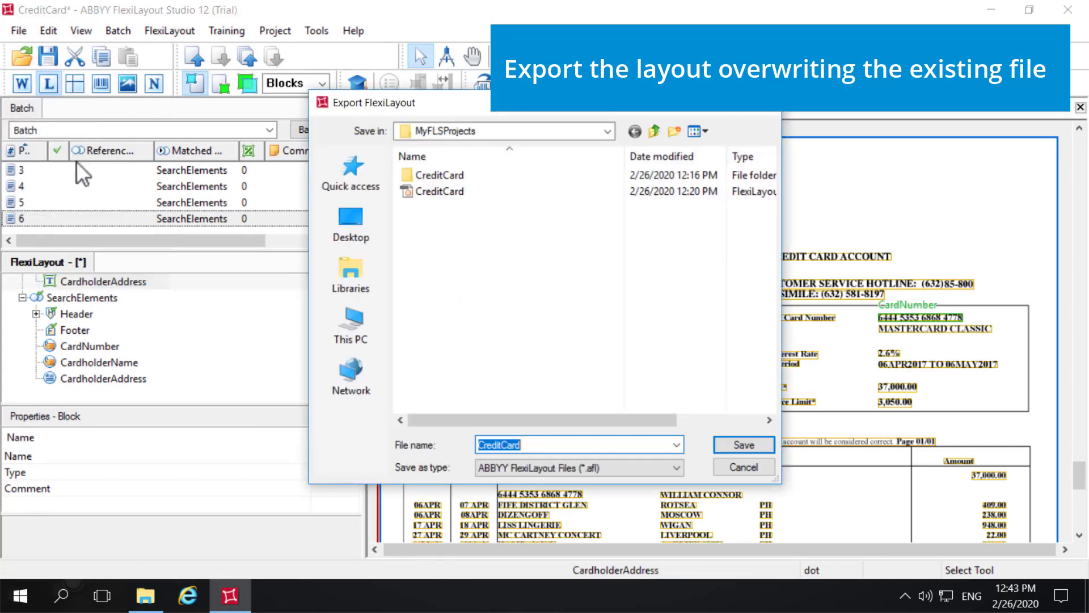
{"action": "left_click", "coordinate": [739, 448]}
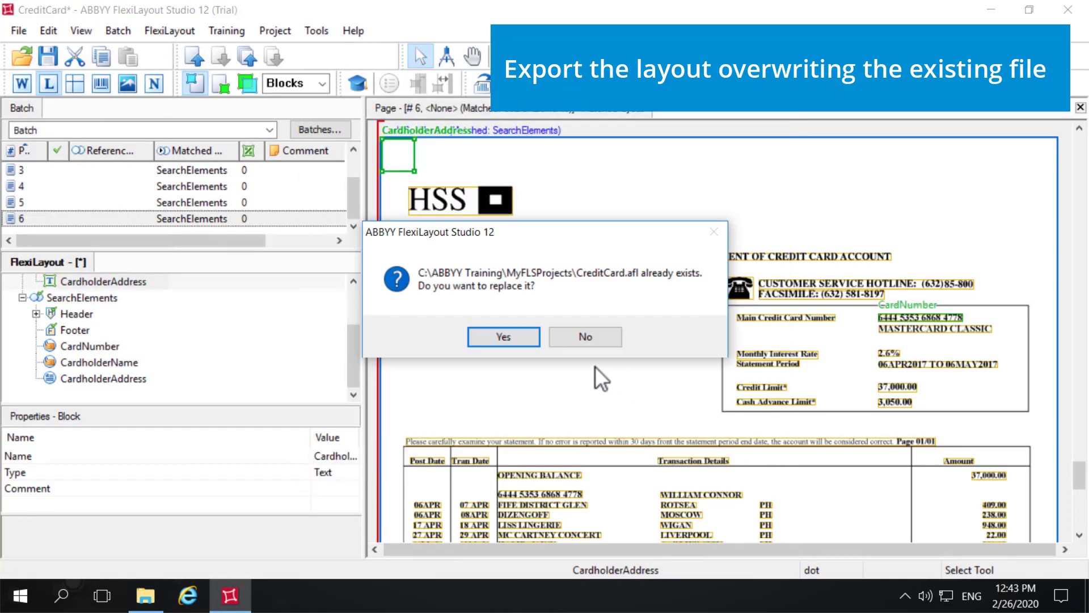
{"action": "left_click", "coordinate": [520, 339]}
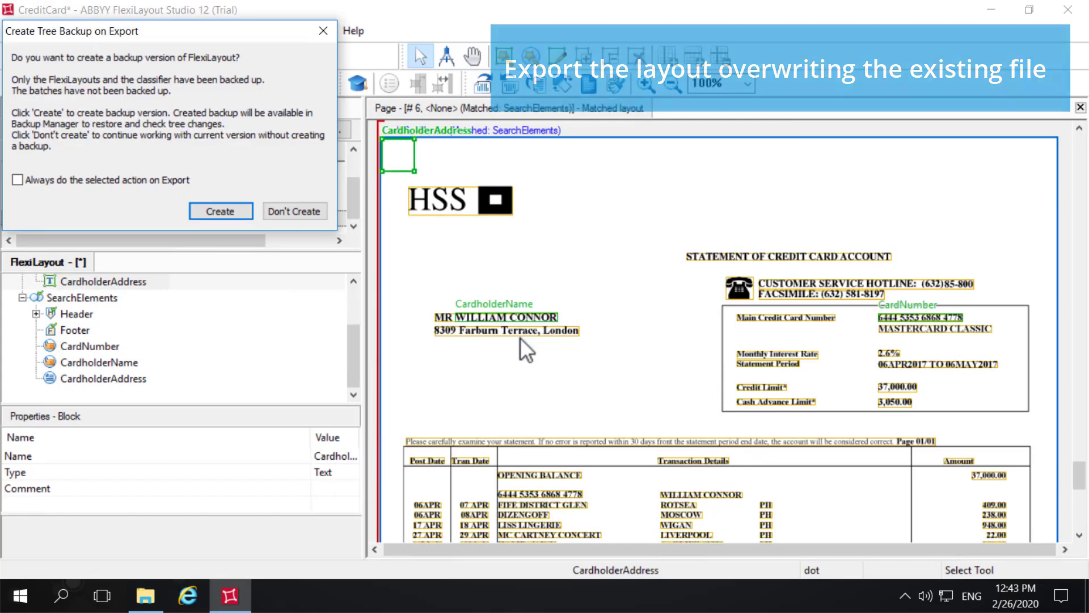
{"action": "left_click", "coordinate": [302, 205]}
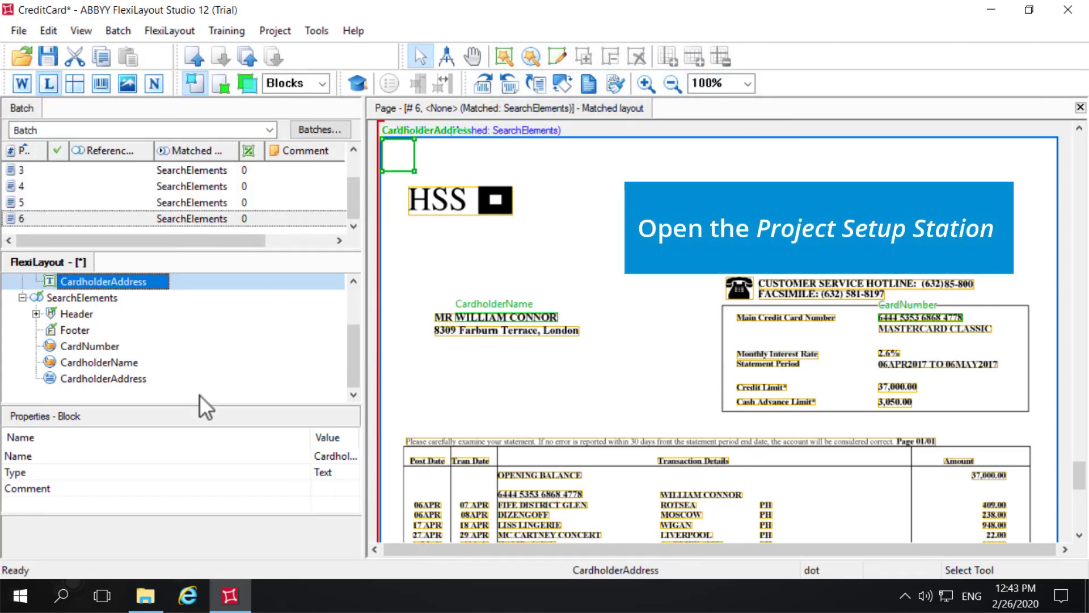
Step: Start the ABBYY FlexiCapture 12 Project Setup Station and open the CreditCard project
{"action": "left_click", "coordinate": [18, 595]}
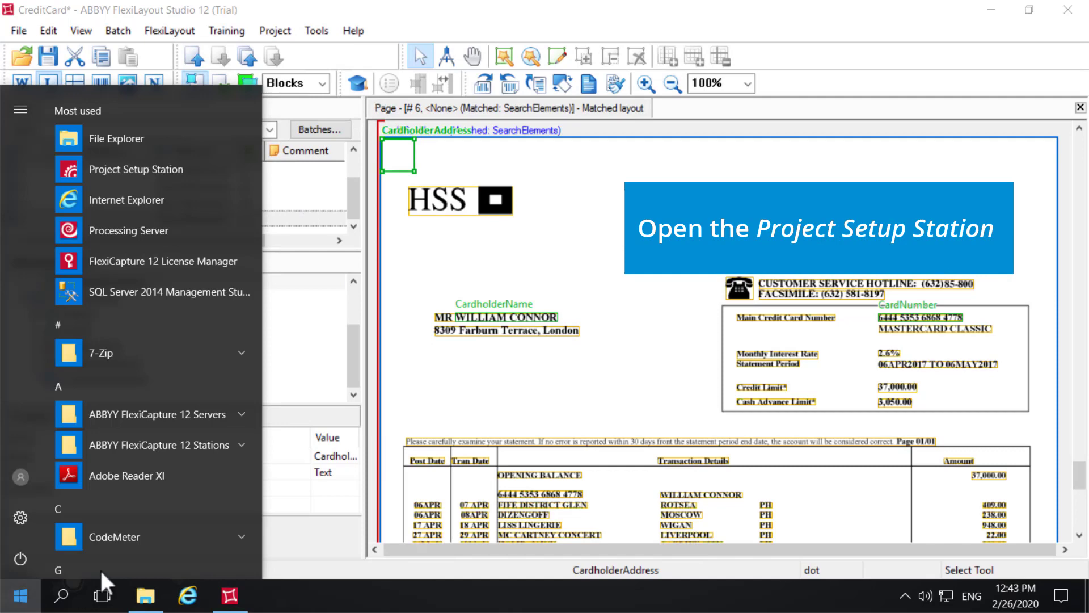
{"action": "left_click", "coordinate": [206, 453]}
{"action": "scroll", "coordinate": [203, 454], "scroll_direction": "down", "scroll_amount": 5}
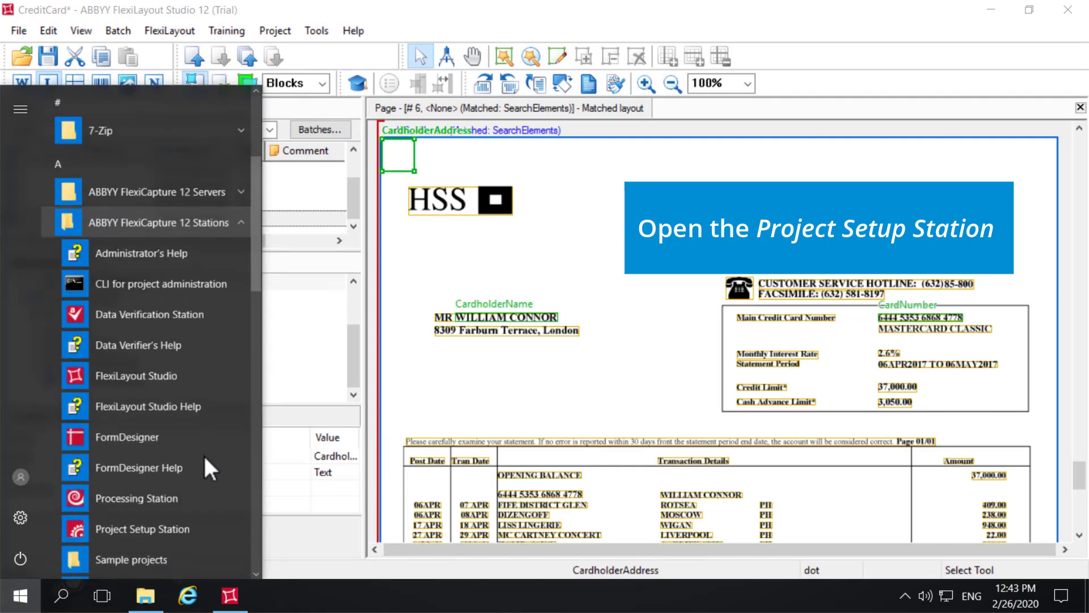
{"action": "left_click", "coordinate": [150, 530]}
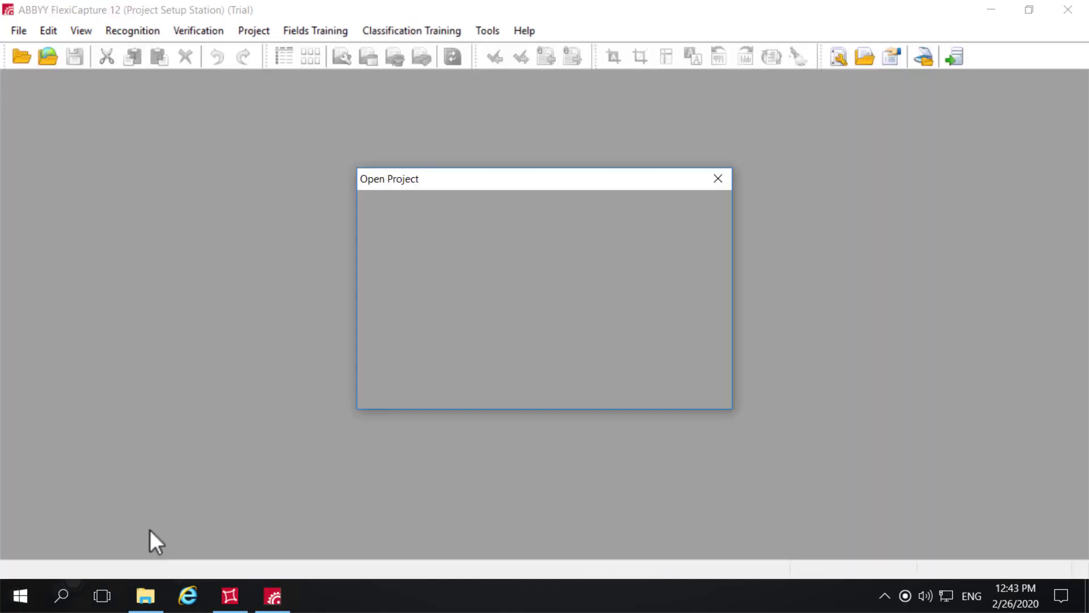
{"action": "left_click", "coordinate": [622, 389]}
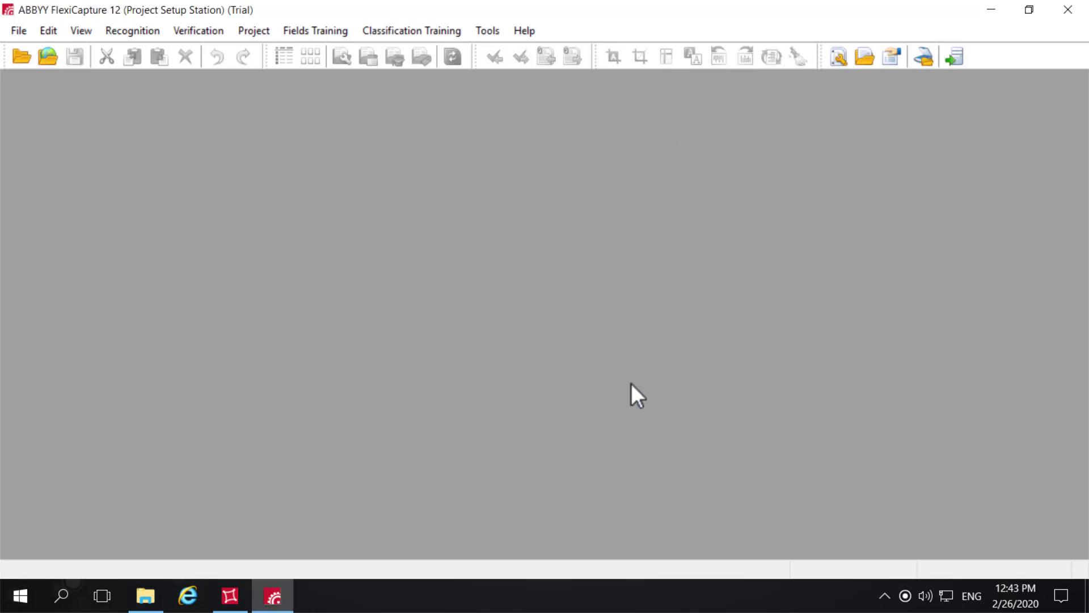
Step: Open the project's CreditCard document definition for editing
{"action": "left_click", "coordinate": [257, 31]}
{"action": "left_click", "coordinate": [270, 51]}
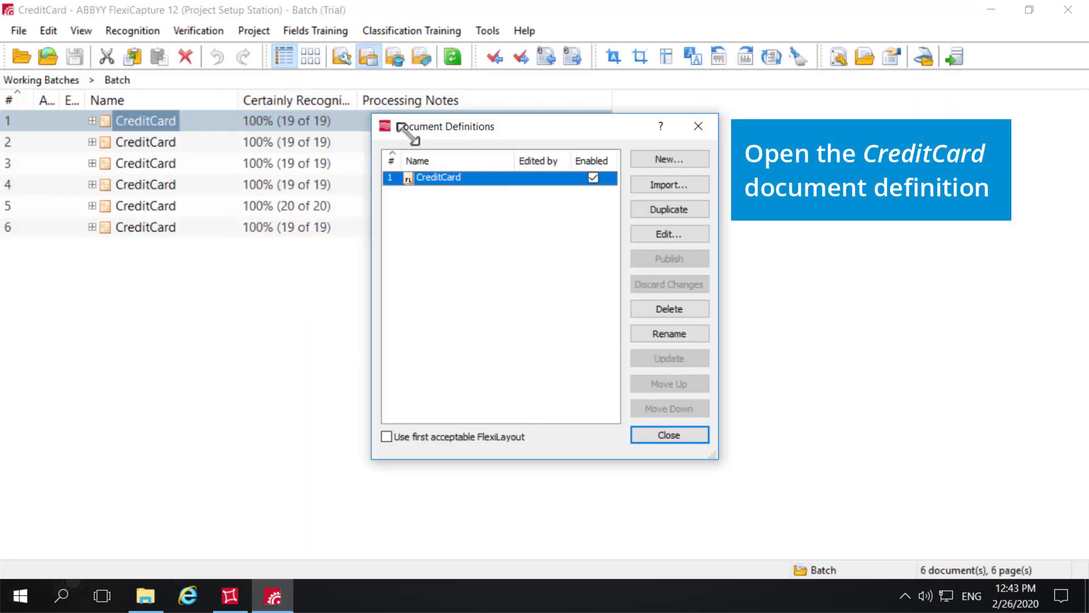
{"action": "left_click", "coordinate": [676, 234]}
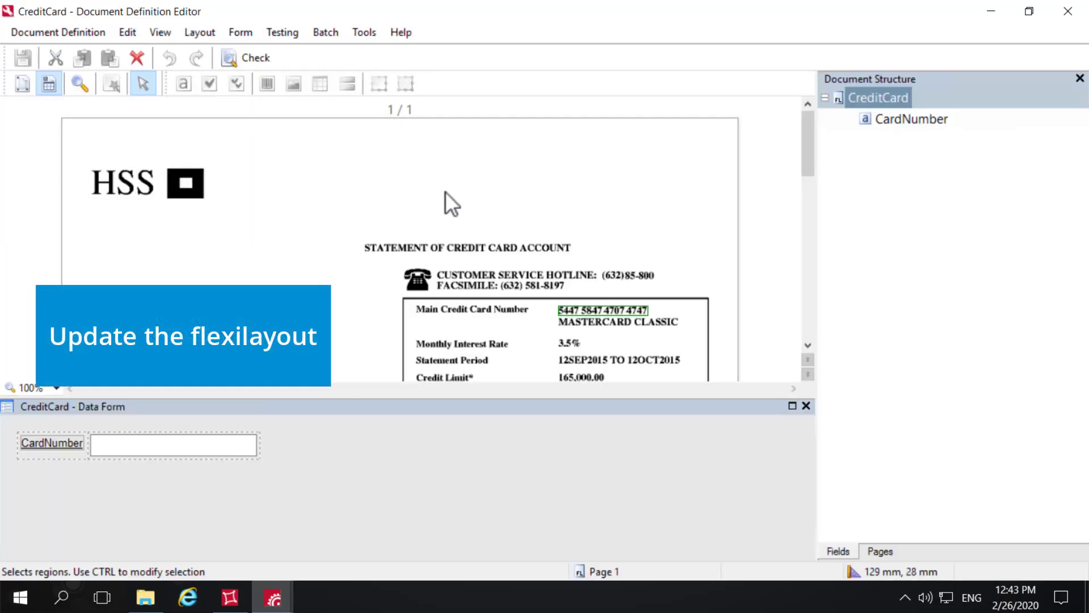
Step: Update the FlexiLayout of the CreditCard section in the document definition from its exported description file
{"action": "left_click", "coordinate": [357, 35]}
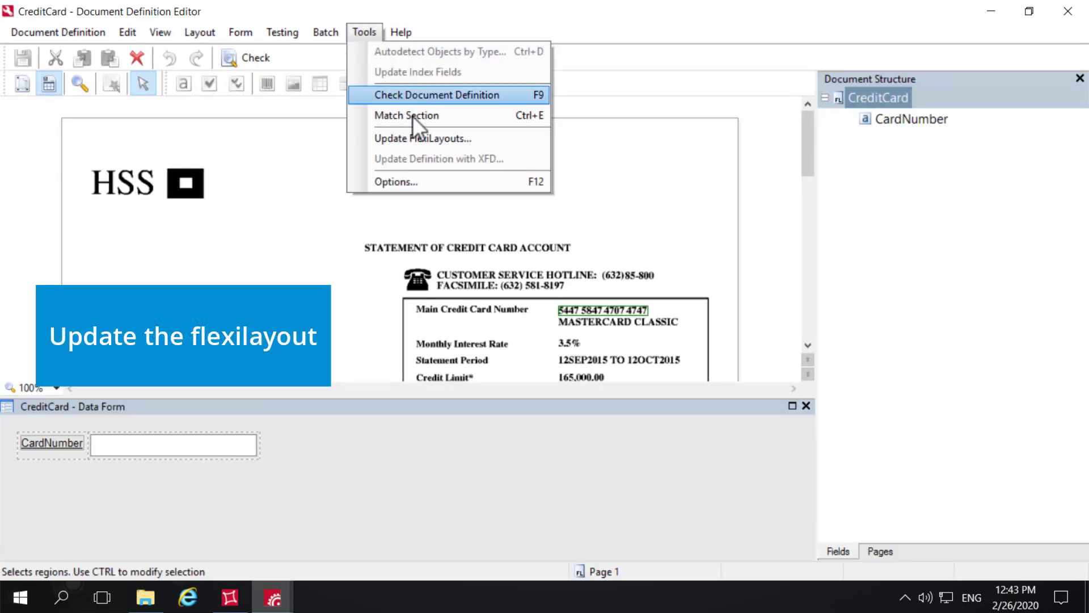
{"action": "left_click", "coordinate": [427, 139]}
{"action": "left_click", "coordinate": [450, 237]}
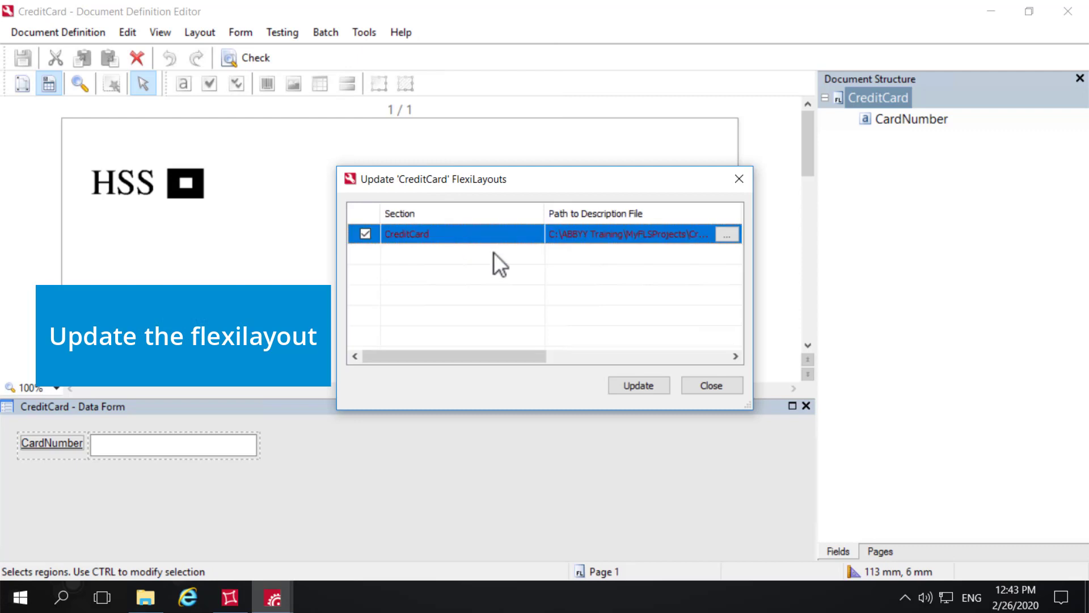
{"action": "left_click", "coordinate": [635, 391]}
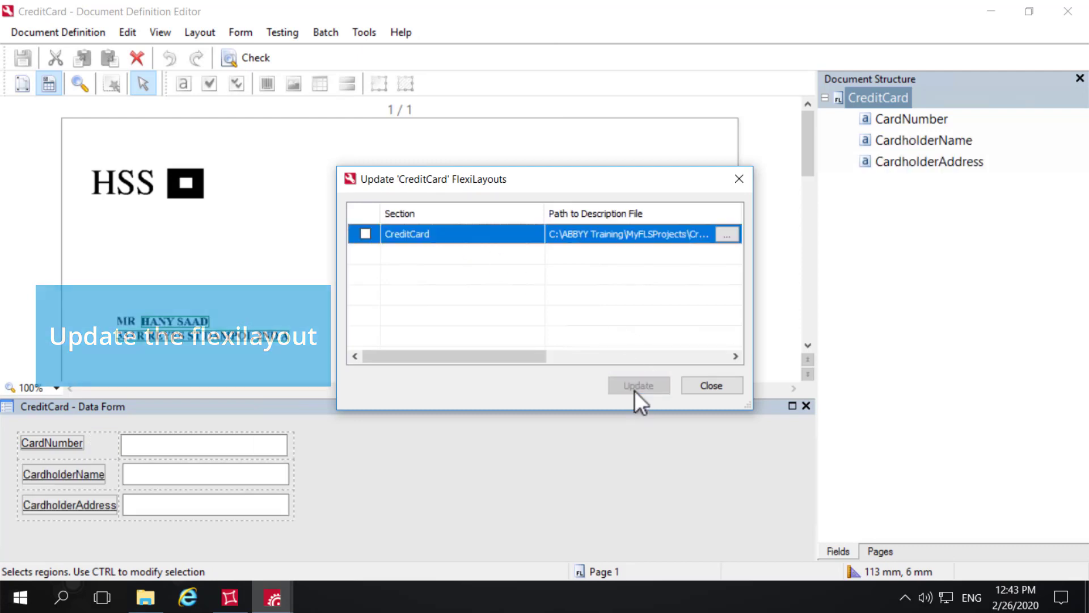
{"action": "left_click", "coordinate": [710, 384]}
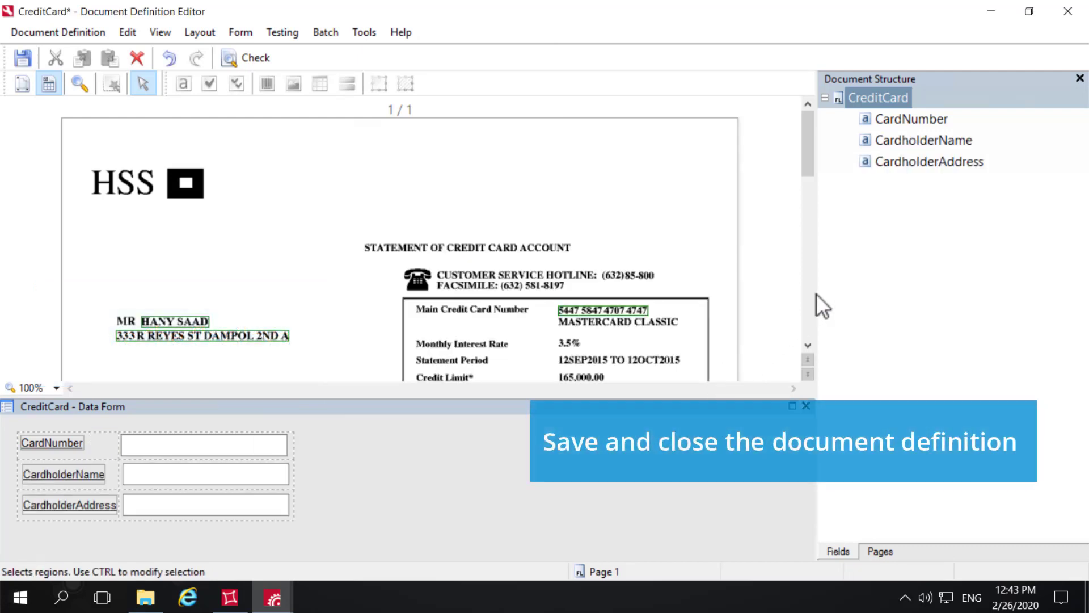
Step: Close the document definition editor with its changes saved, and publish the CreditCard document definition
{"action": "left_click", "coordinate": [1068, 11]}
{"action": "left_click", "coordinate": [464, 337]}
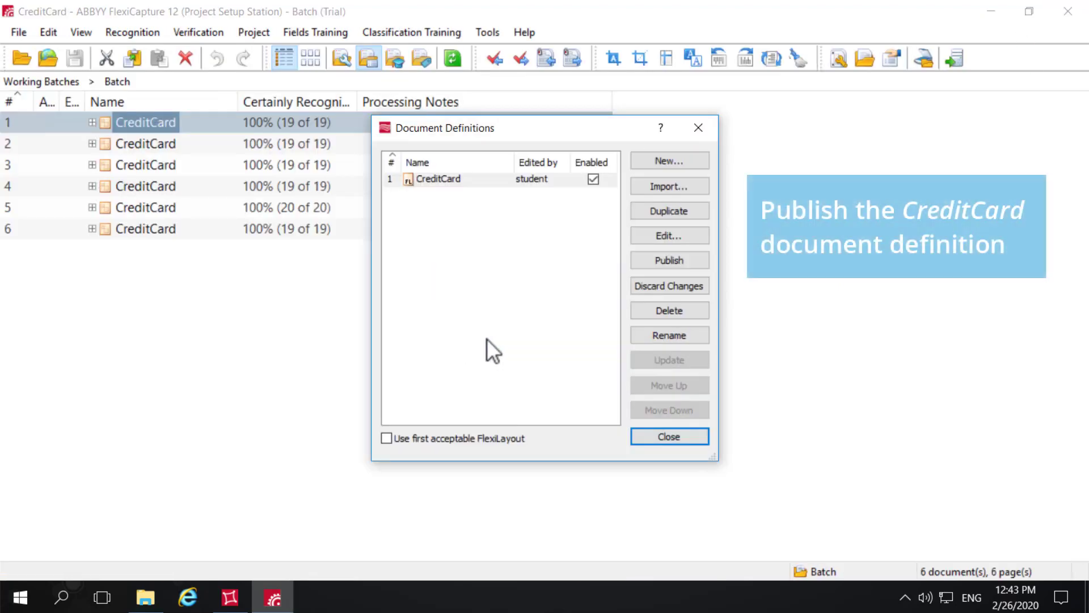
{"action": "left_click", "coordinate": [678, 260]}
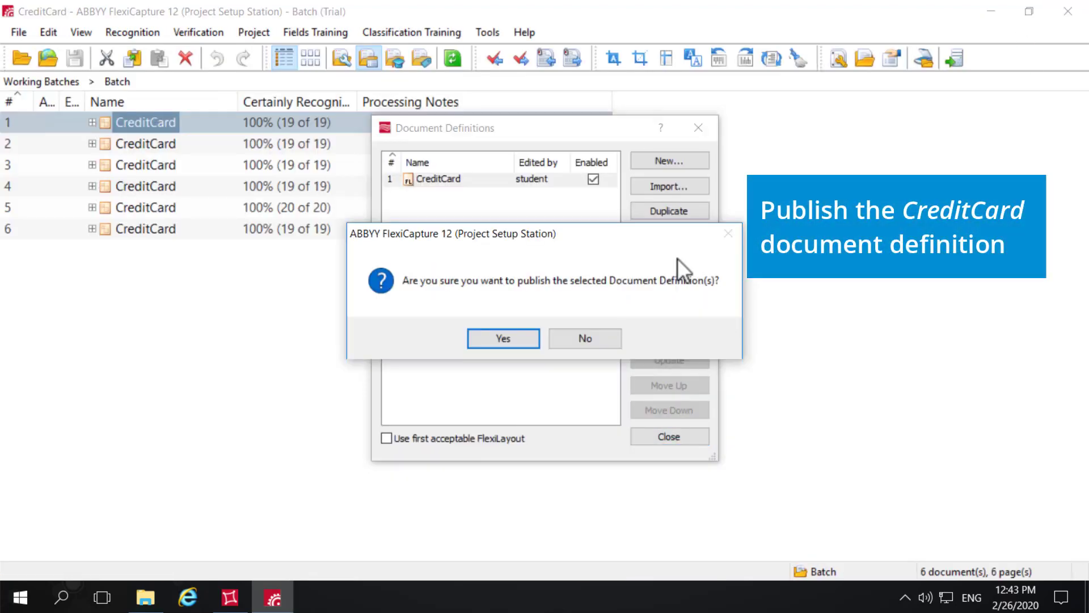
{"action": "left_click", "coordinate": [519, 341]}
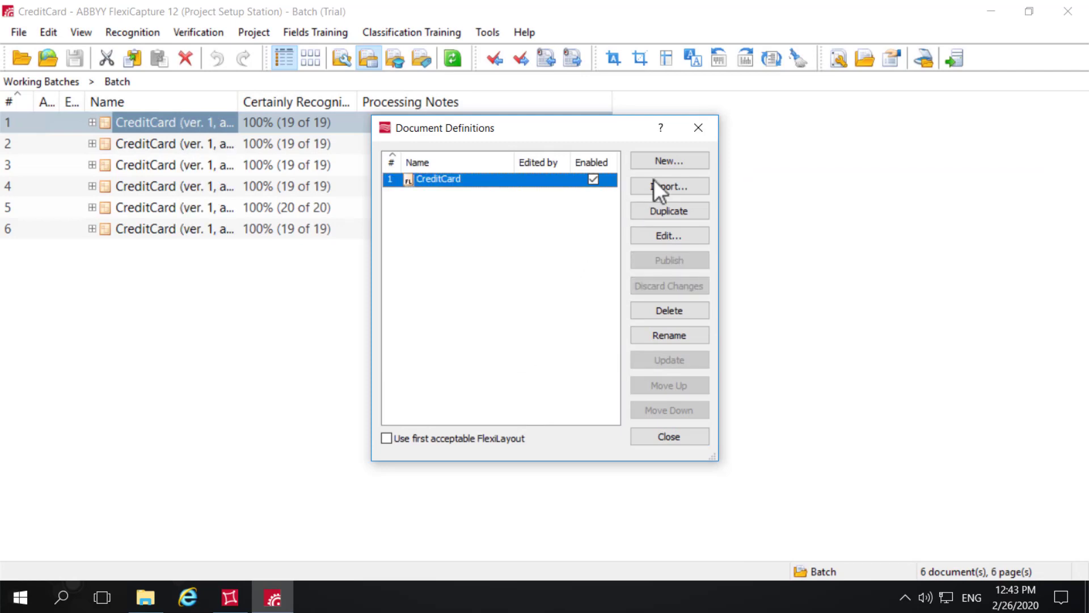
Step: Close the document definitions list and rerecognize all the documents in the batch
{"action": "left_click", "coordinate": [702, 128]}
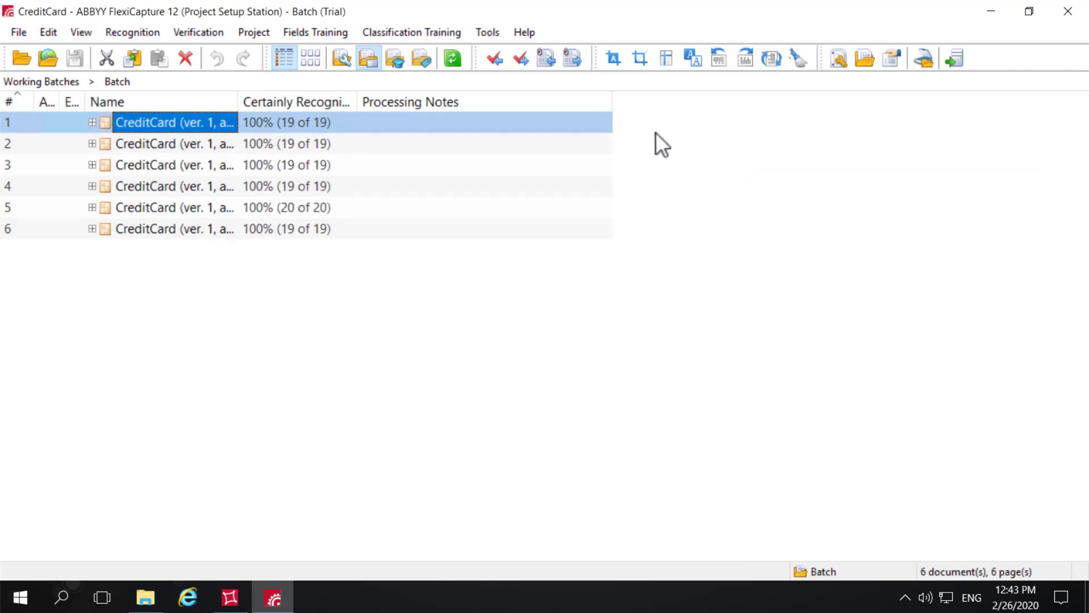
{"action": "left_click", "coordinate": [173, 213]}
{"action": "key", "text": "ctrl+a"}
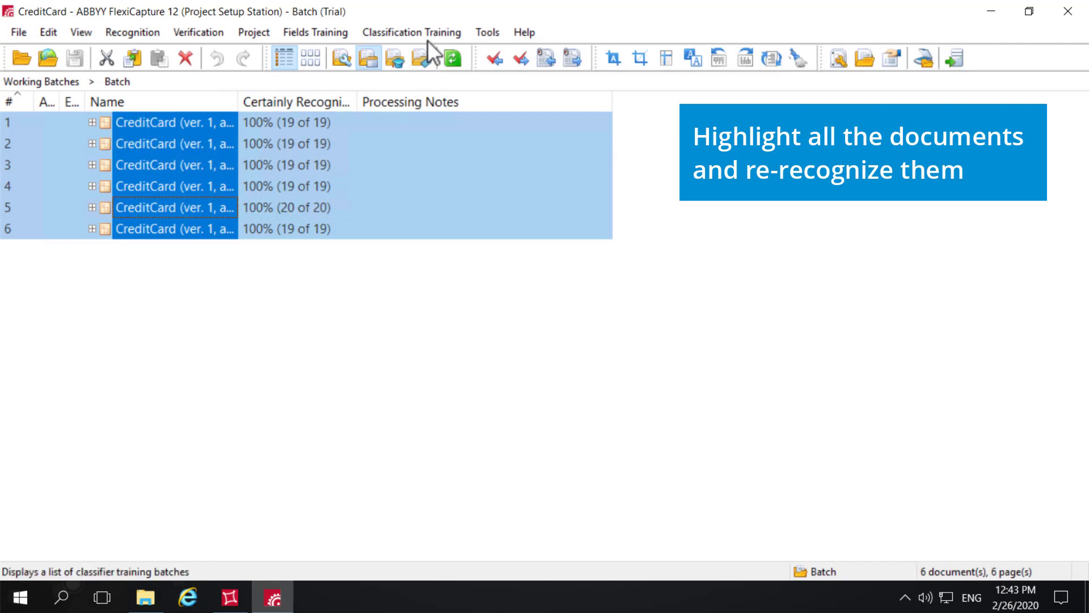
{"action": "left_click", "coordinate": [481, 34]}
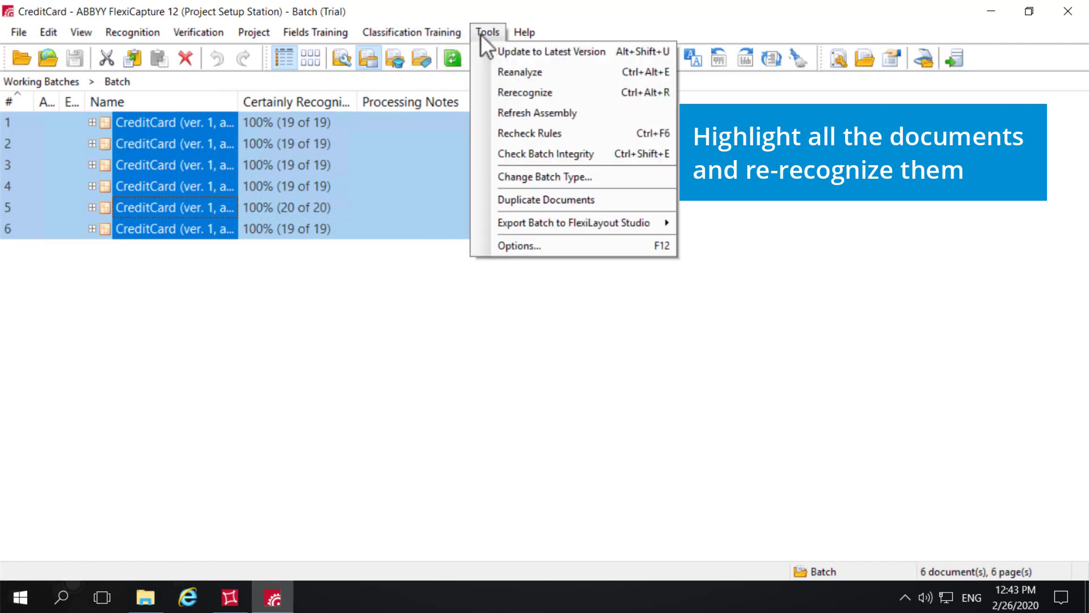
{"action": "left_click", "coordinate": [514, 93]}
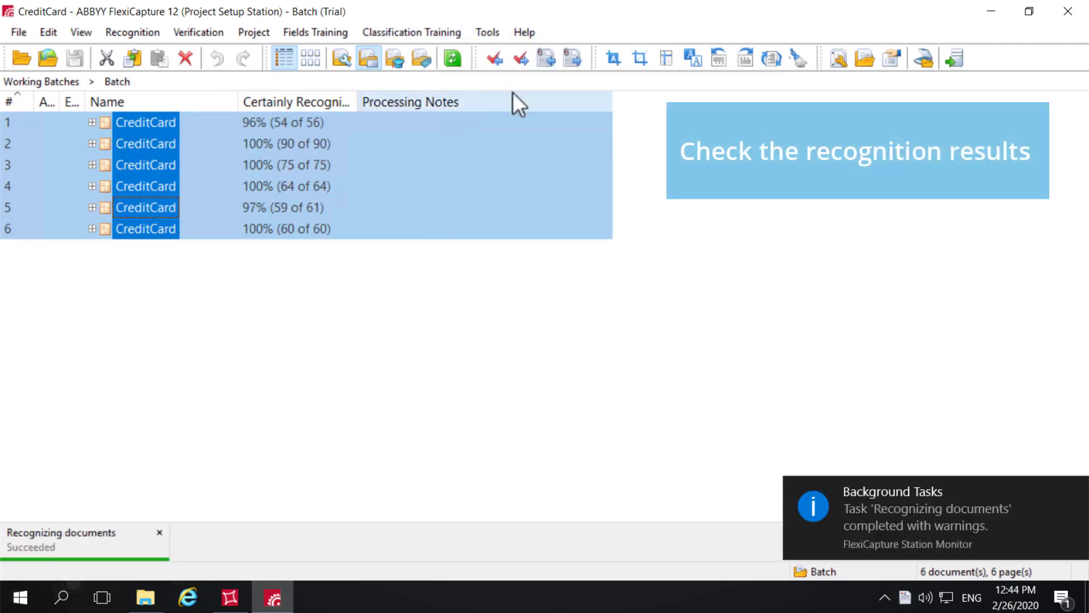
Step: Open each CreditCard document of the batch in turn and check its recognized card number, cardholder name and cardholder address against the page image
{"action": "double_click", "coordinate": [166, 124]}
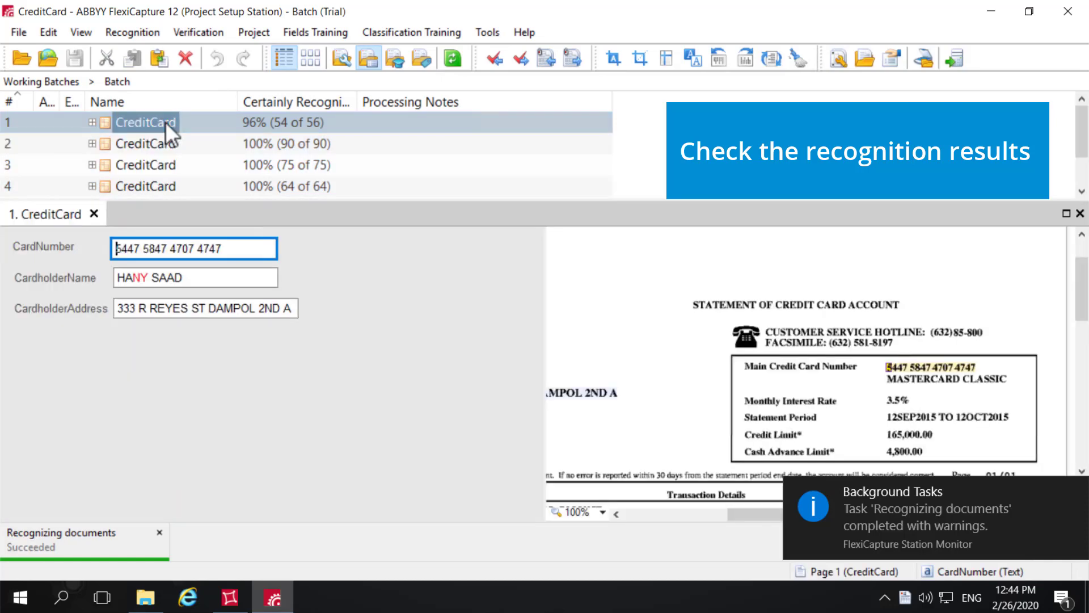
{"action": "double_click", "coordinate": [168, 145]}
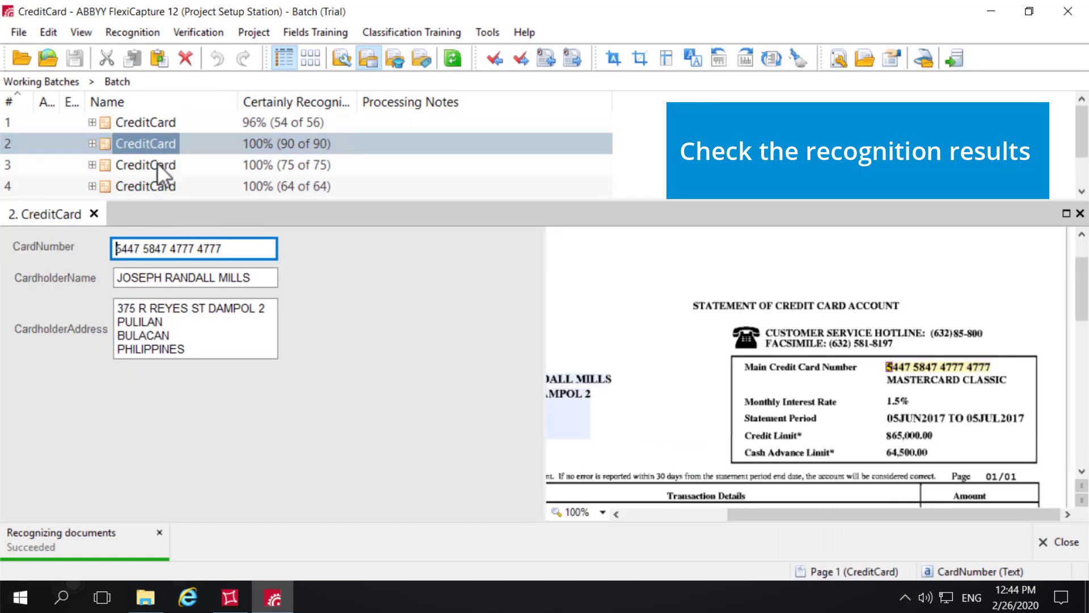
{"action": "left_click", "coordinate": [153, 165]}
{"action": "left_click", "coordinate": [155, 179]}
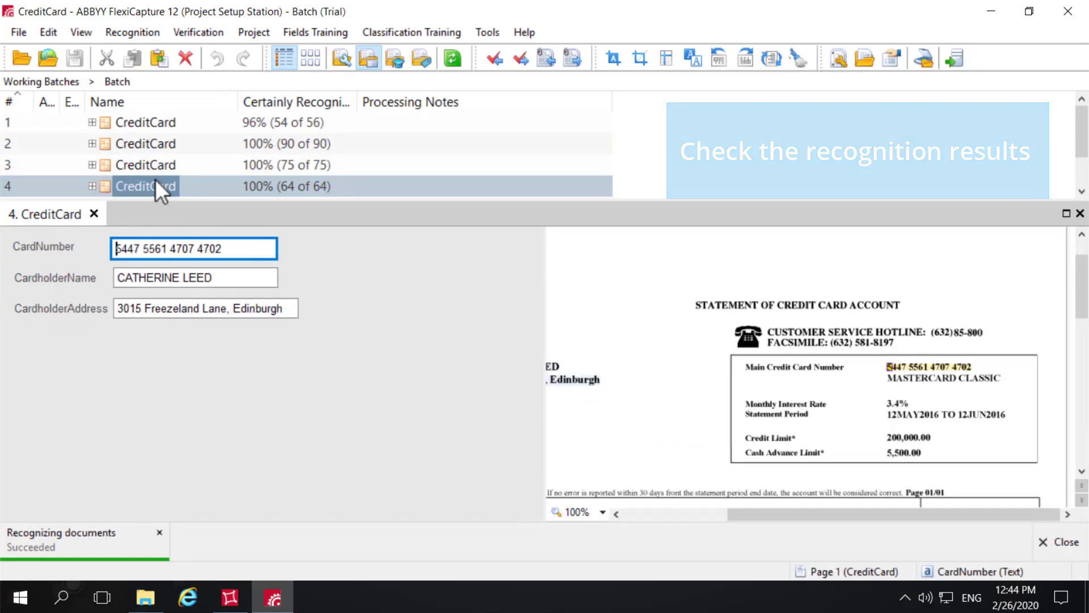
{"action": "scroll", "coordinate": [156, 172], "scroll_direction": "down", "scroll_amount": 1}
{"action": "left_click", "coordinate": [155, 167]}
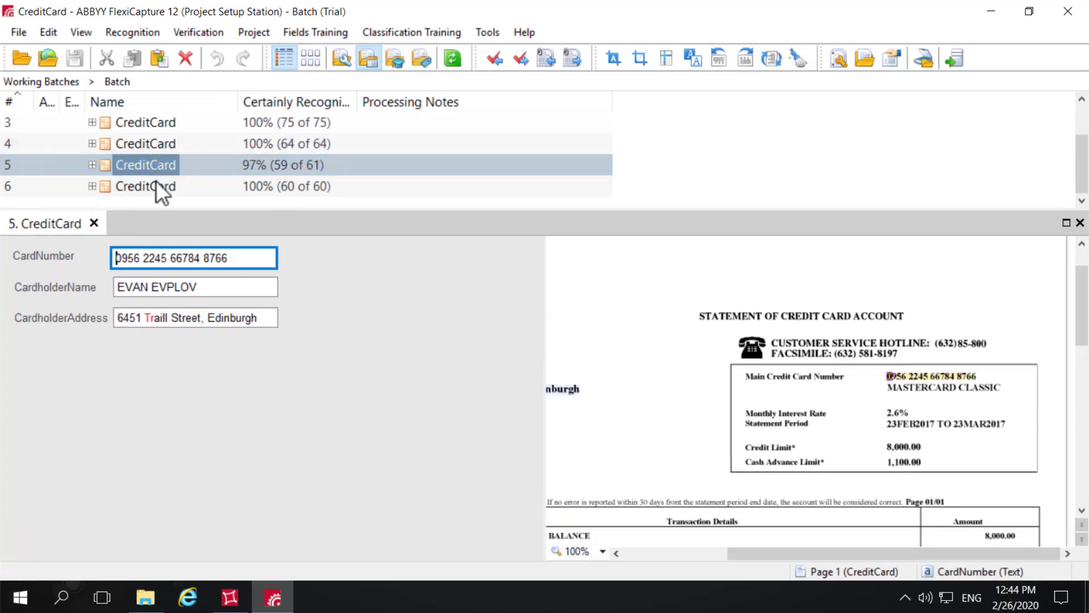
{"action": "left_click", "coordinate": [156, 180]}
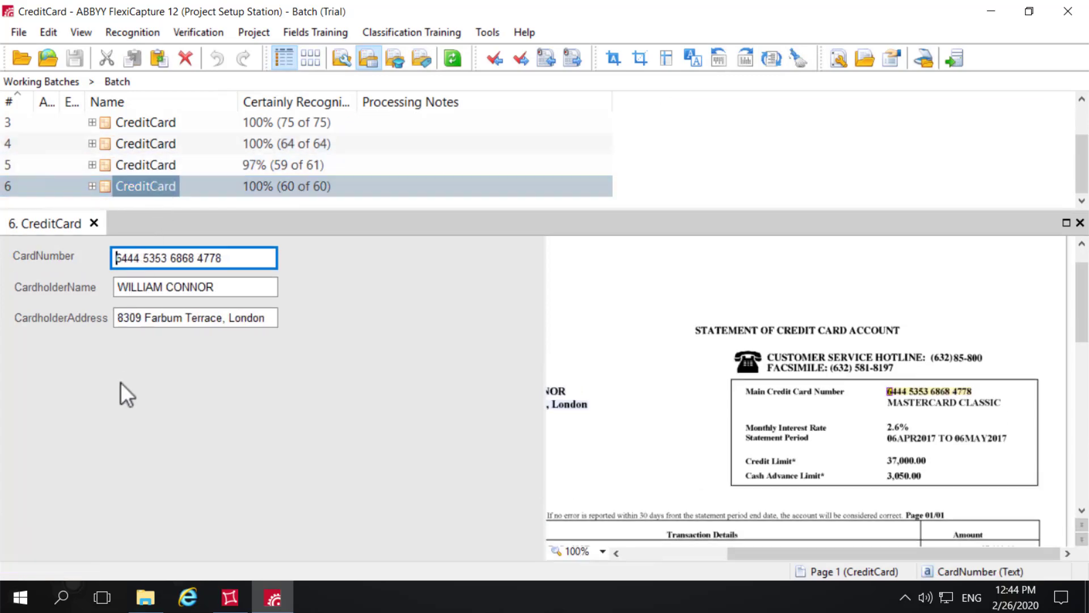